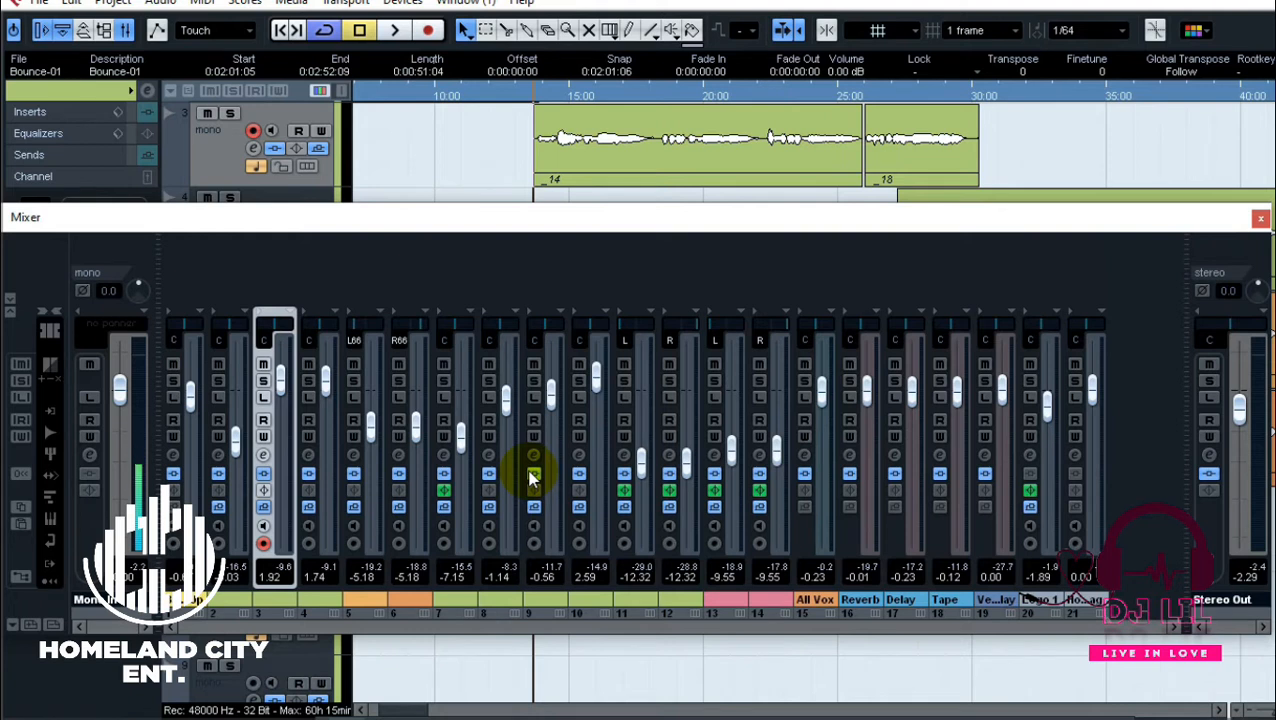
- Play back part of the current mix and open the channel settings of the Stereo Out channel
{"action": "key", "text": "space"}
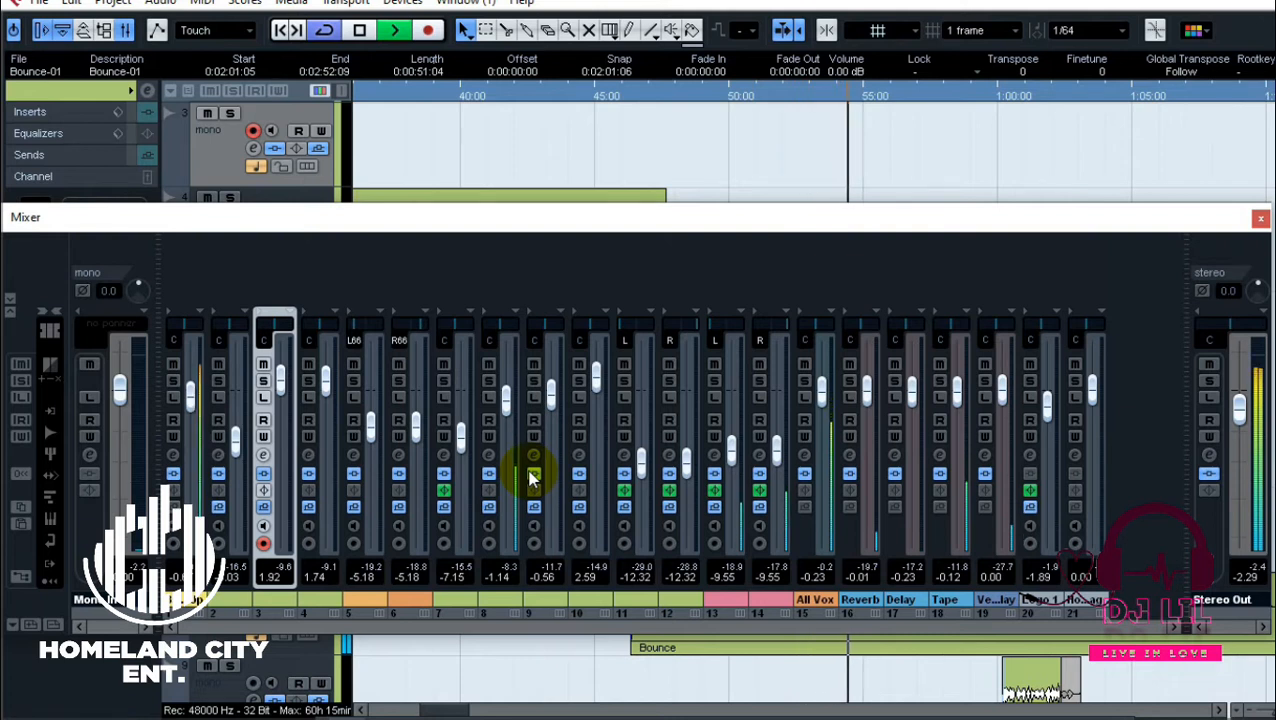
{"action": "key", "text": "space"}
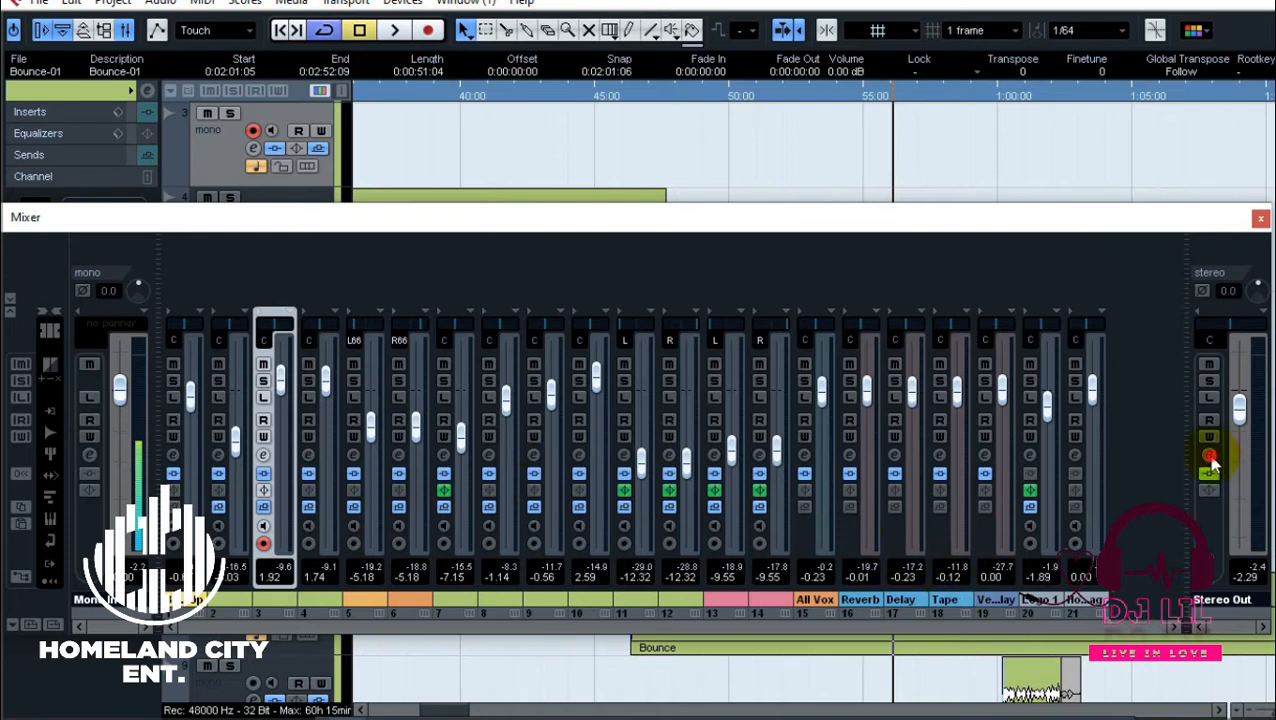
{"action": "left_click", "coordinate": [1212, 456]}
{"action": "left_click", "coordinate": [1260, 217]}
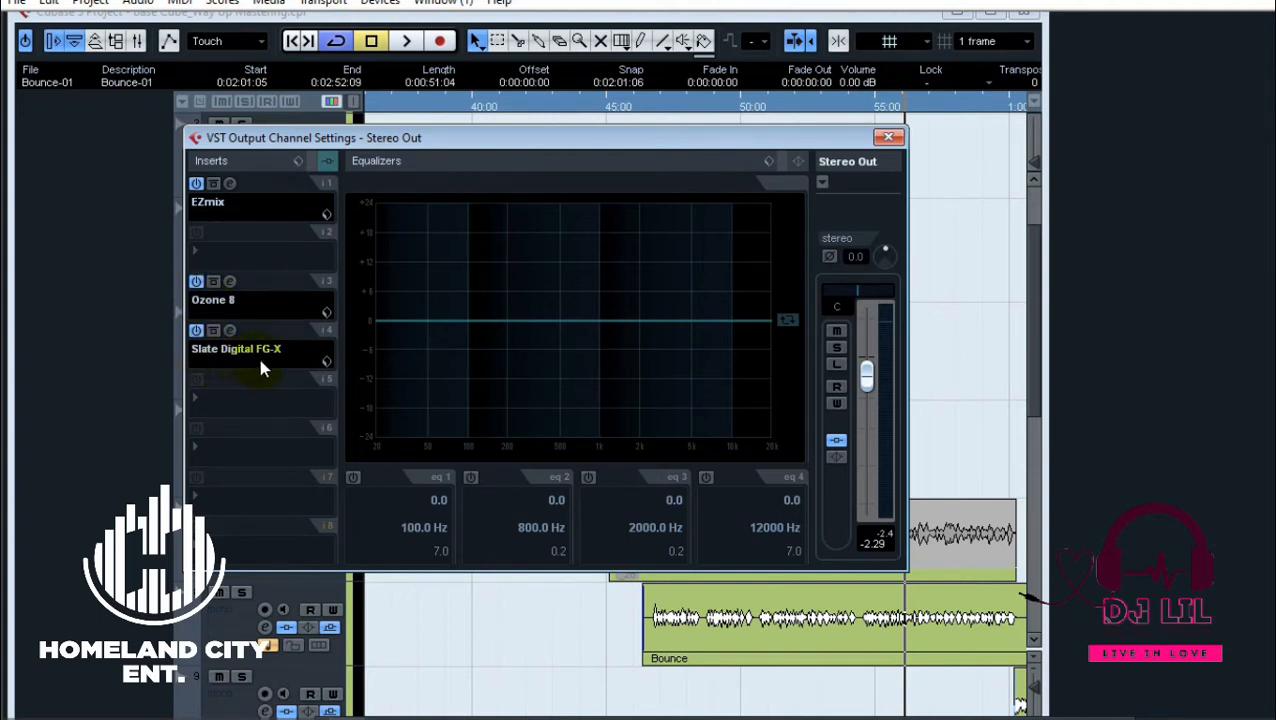
- Deactivate the Ozone 8, Slate Digital FG-X and EZmix inserts on the Stereo Out channel
{"action": "left_click", "coordinate": [196, 281]}
{"action": "left_click", "coordinate": [196, 330]}
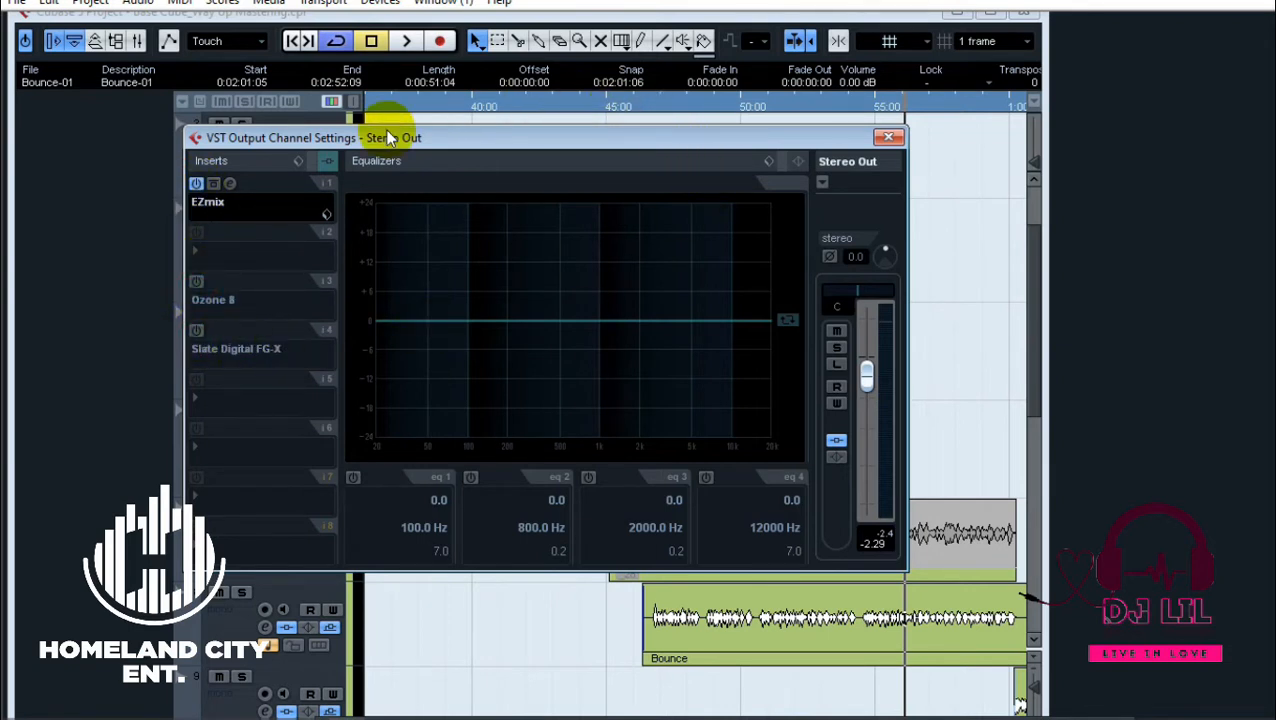
{"action": "left_click", "coordinate": [197, 186]}
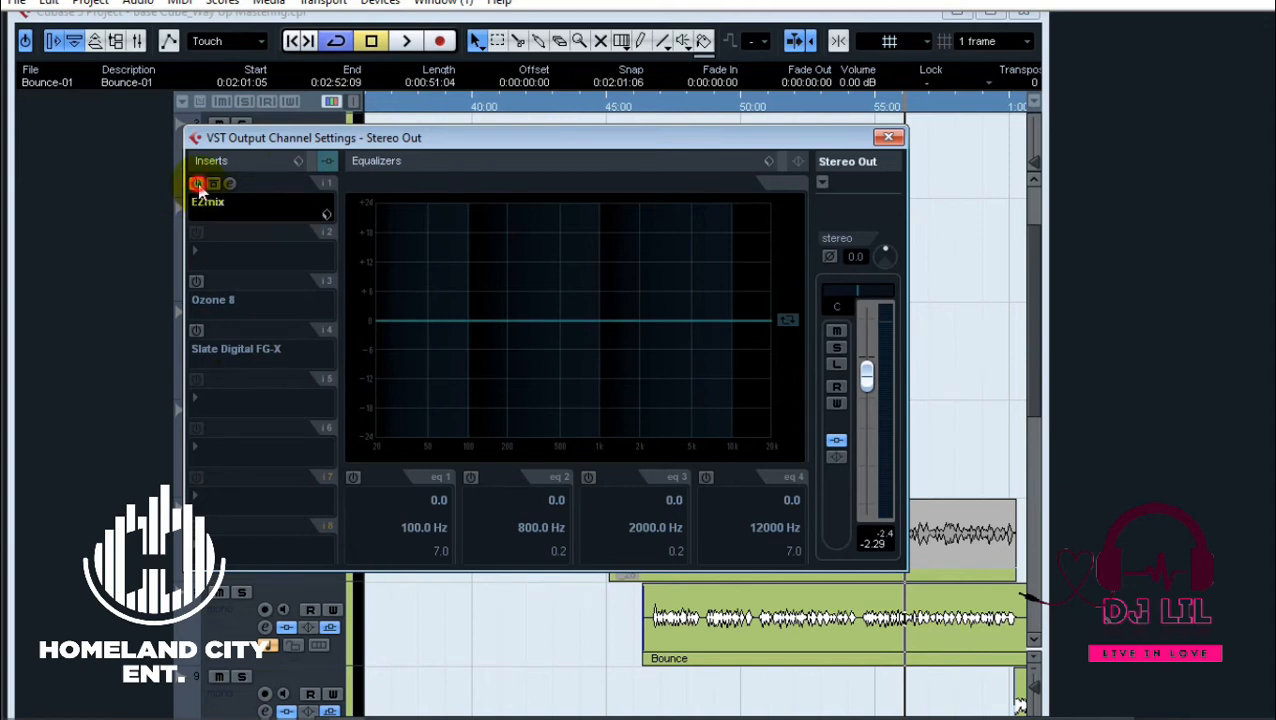
{"action": "left_click", "coordinate": [197, 186]}
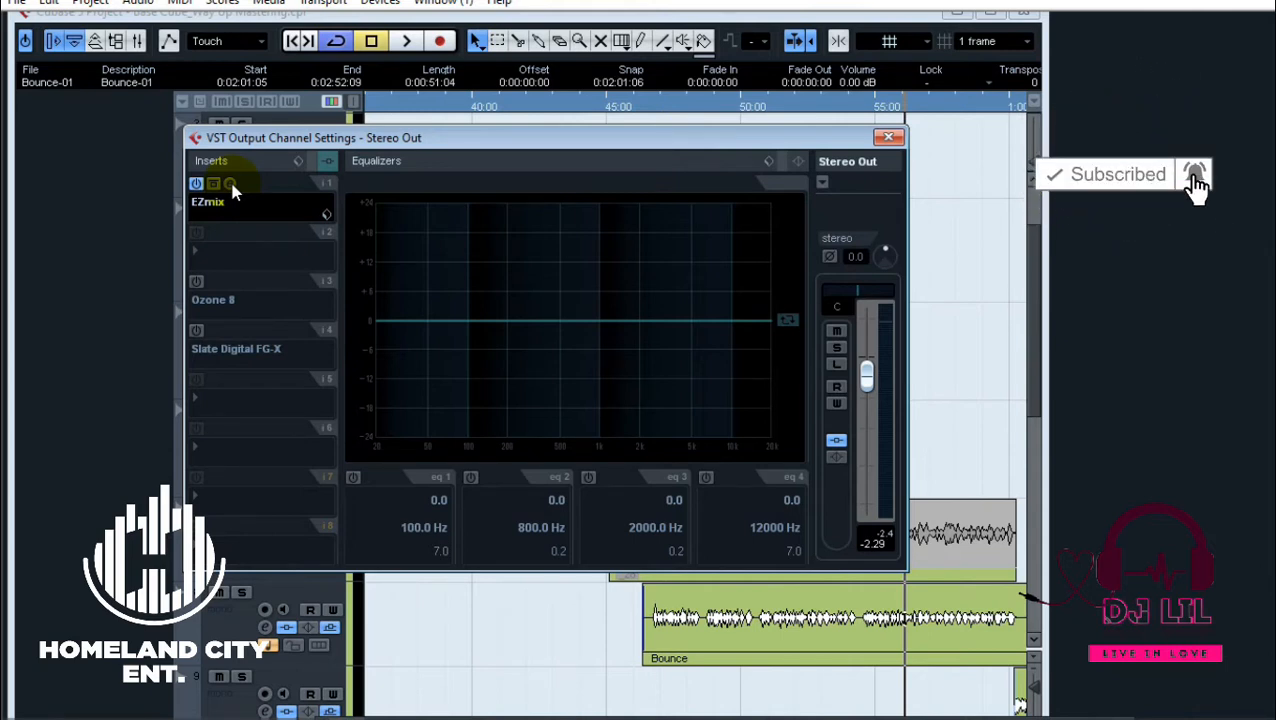
{"action": "left_click", "coordinate": [197, 187]}
{"action": "left_click", "coordinate": [197, 187]}
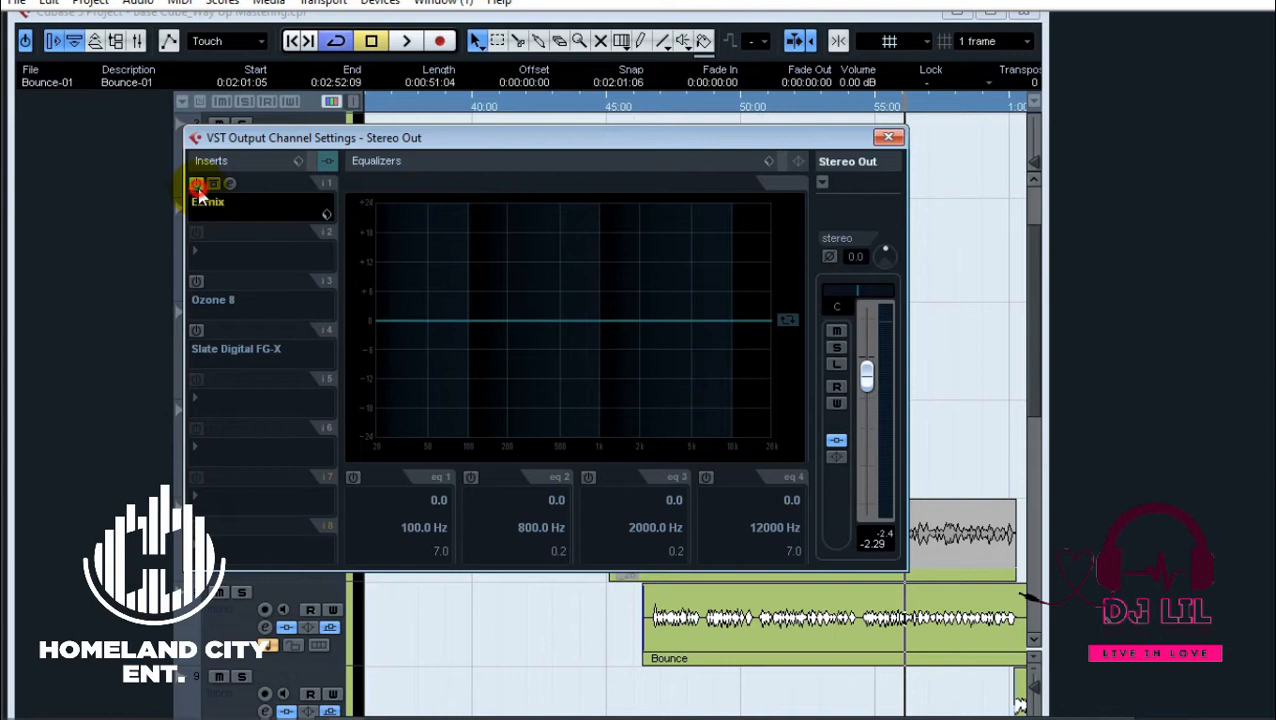
- Play the mix without the master inserts and reactivate EZmix during playback to compare the sound
{"action": "key", "text": "space"}
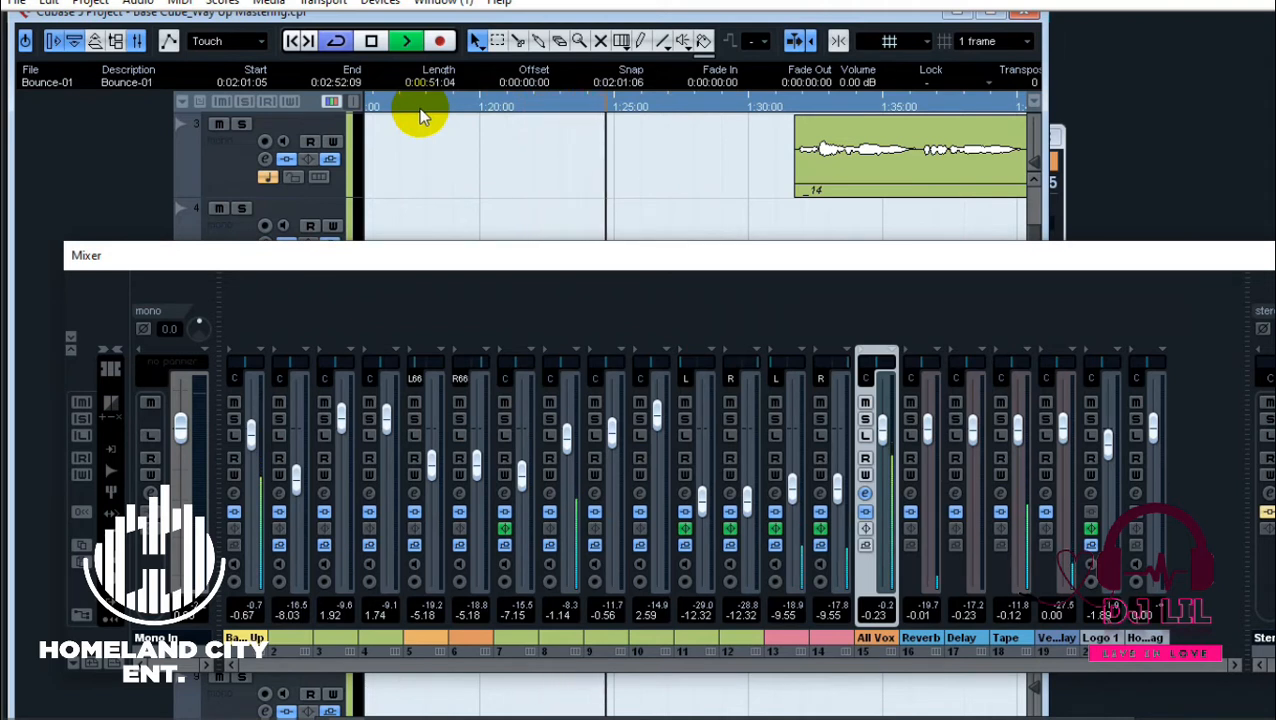
{"action": "left_click", "coordinate": [1268, 495]}
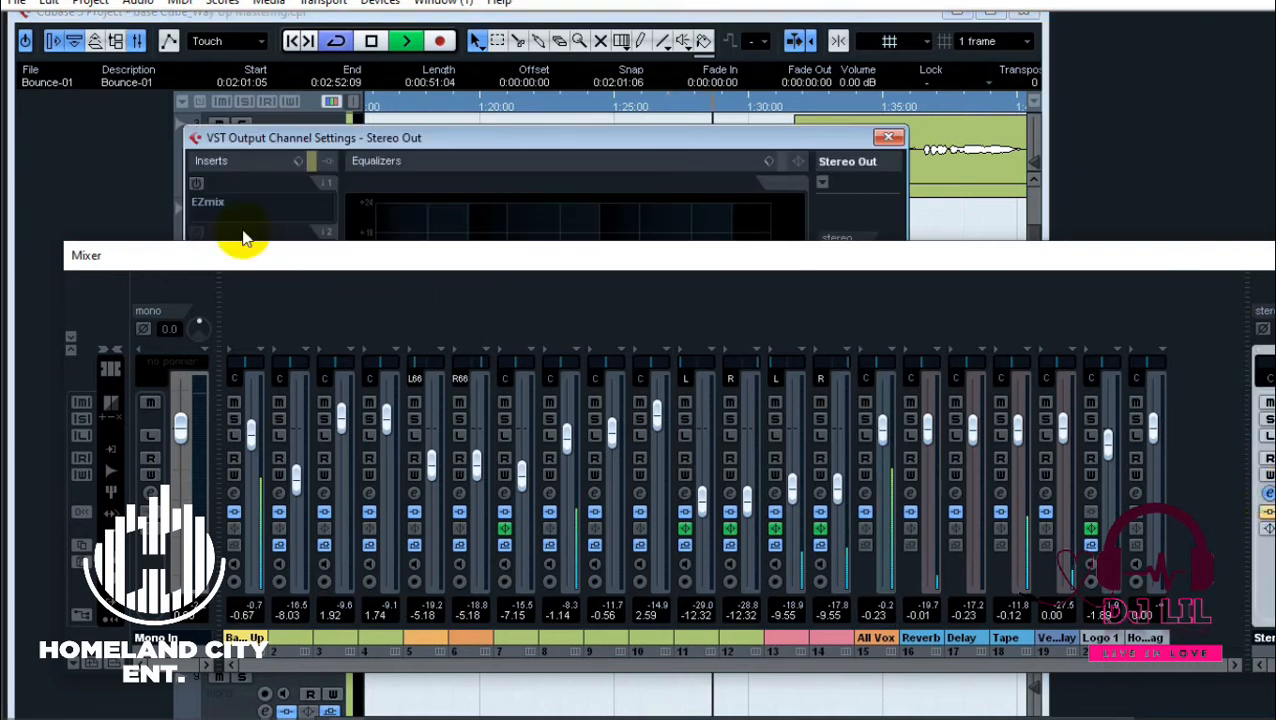
{"action": "left_click", "coordinate": [208, 184]}
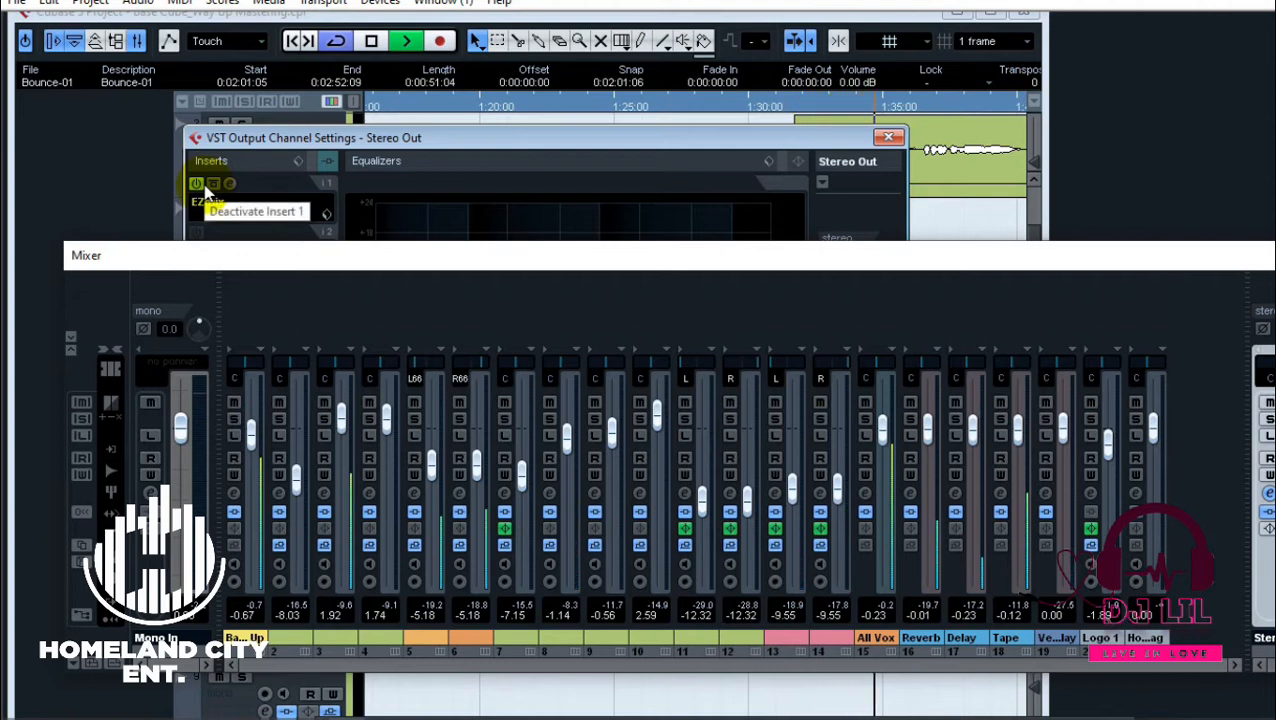
{"action": "key", "text": "space"}
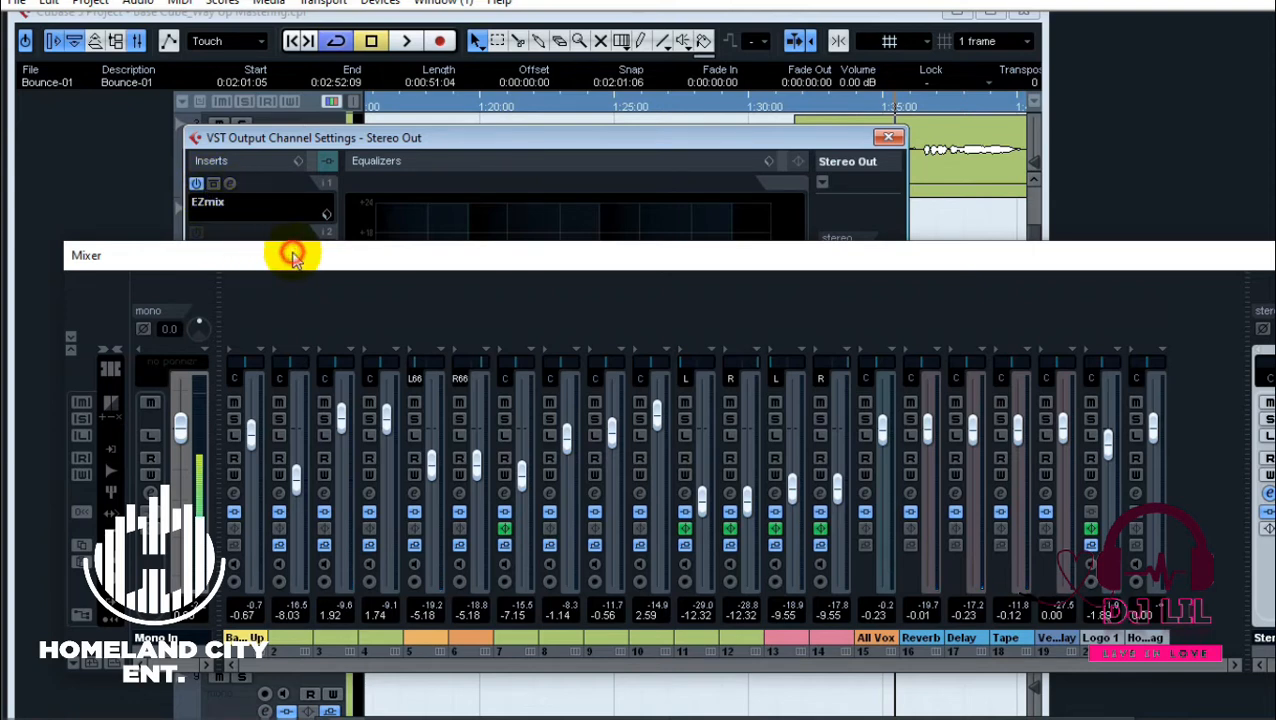
- Close the mixer, open the EZmix insert on Stereo Out and select the Master1 preset from the Master type
{"action": "left_click_drag", "start_coordinate": [291, 252], "coordinate": [285, 282]}
{"action": "key", "text": "F3"}
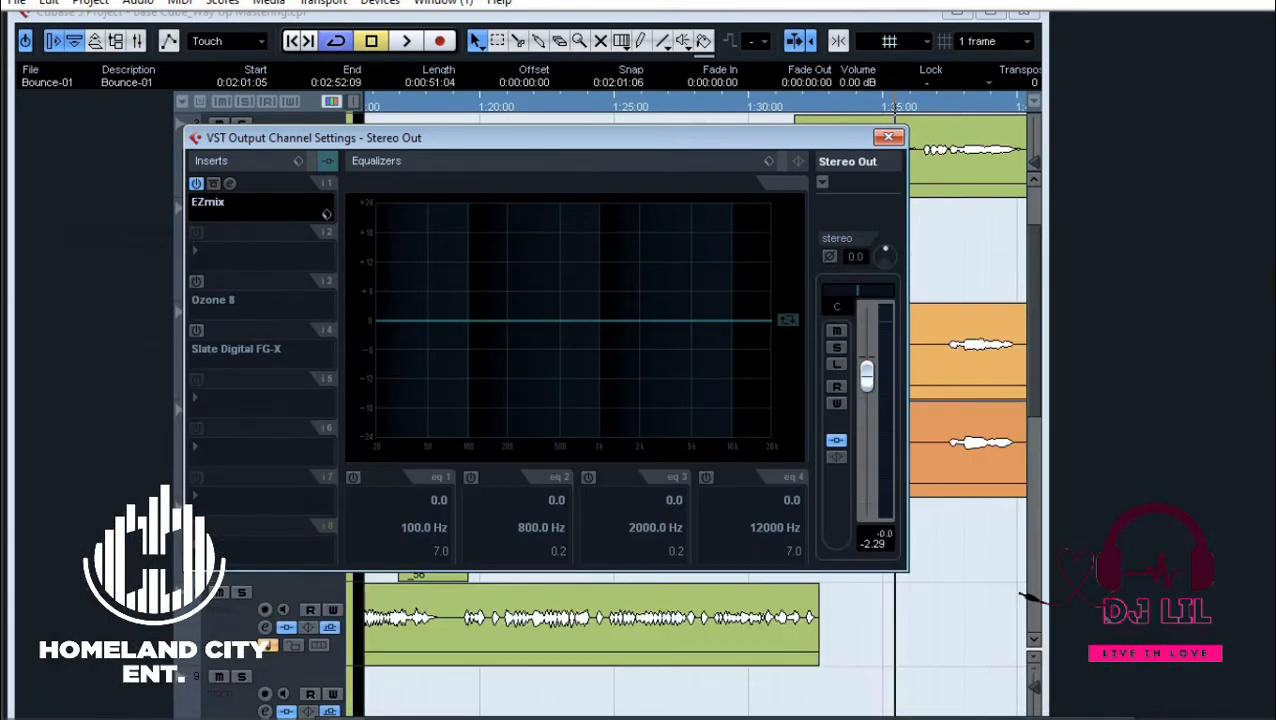
{"action": "left_click", "coordinate": [229, 186]}
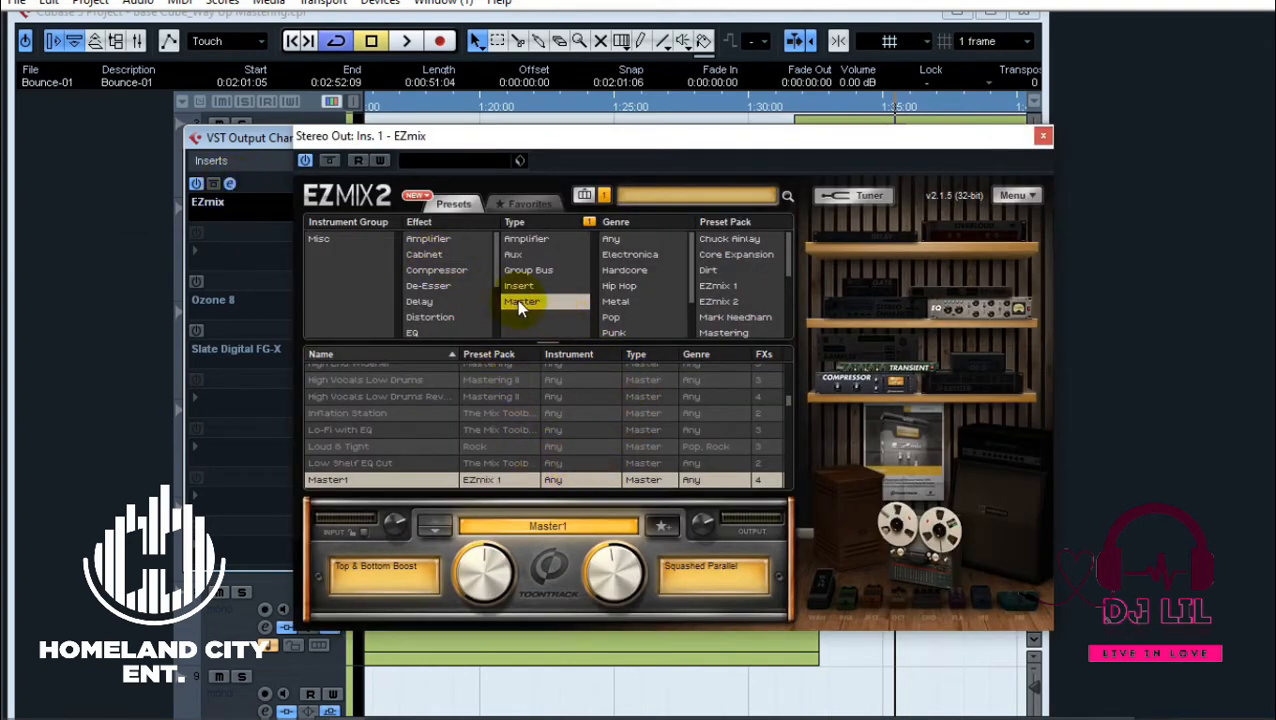
{"action": "scroll", "coordinate": [786, 401], "scroll_direction": "down", "scroll_amount": 2}
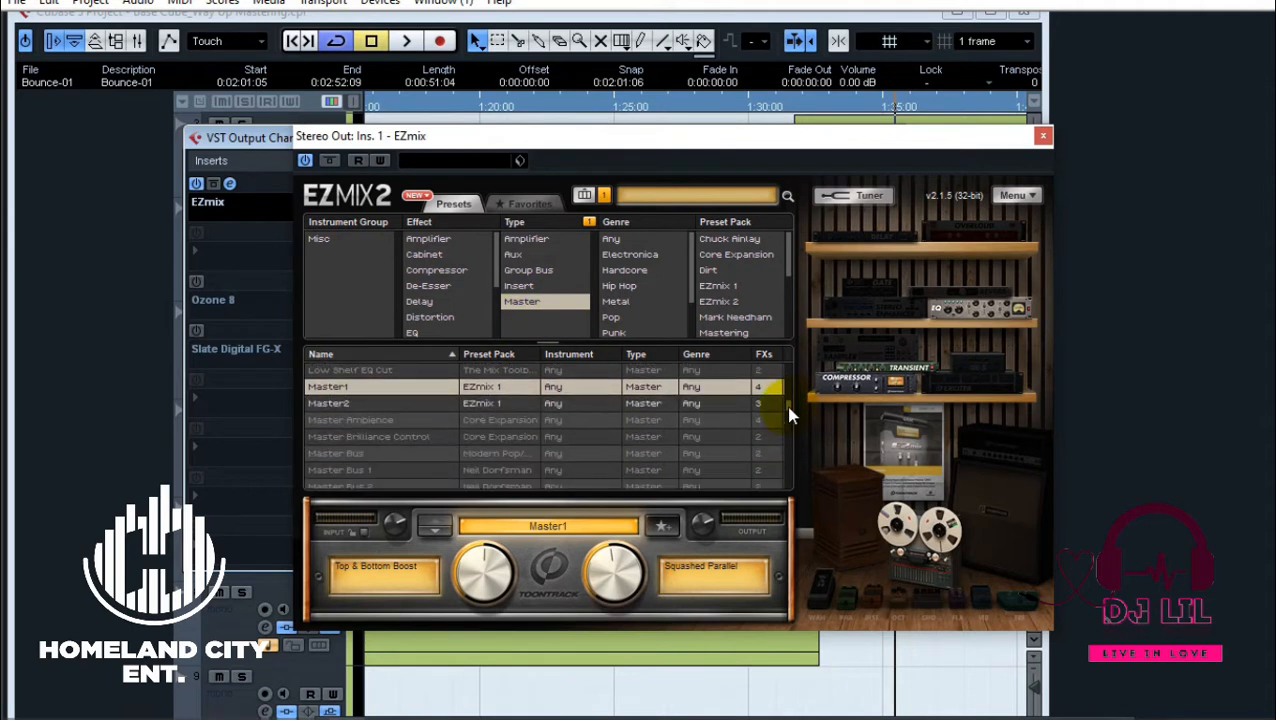
{"action": "left_click", "coordinate": [381, 408]}
{"action": "left_click", "coordinate": [400, 386]}
- Start playback and adjust the Top & Bottom Boost amount of the Master1 preset up and down by ear
{"action": "key", "text": "space"}
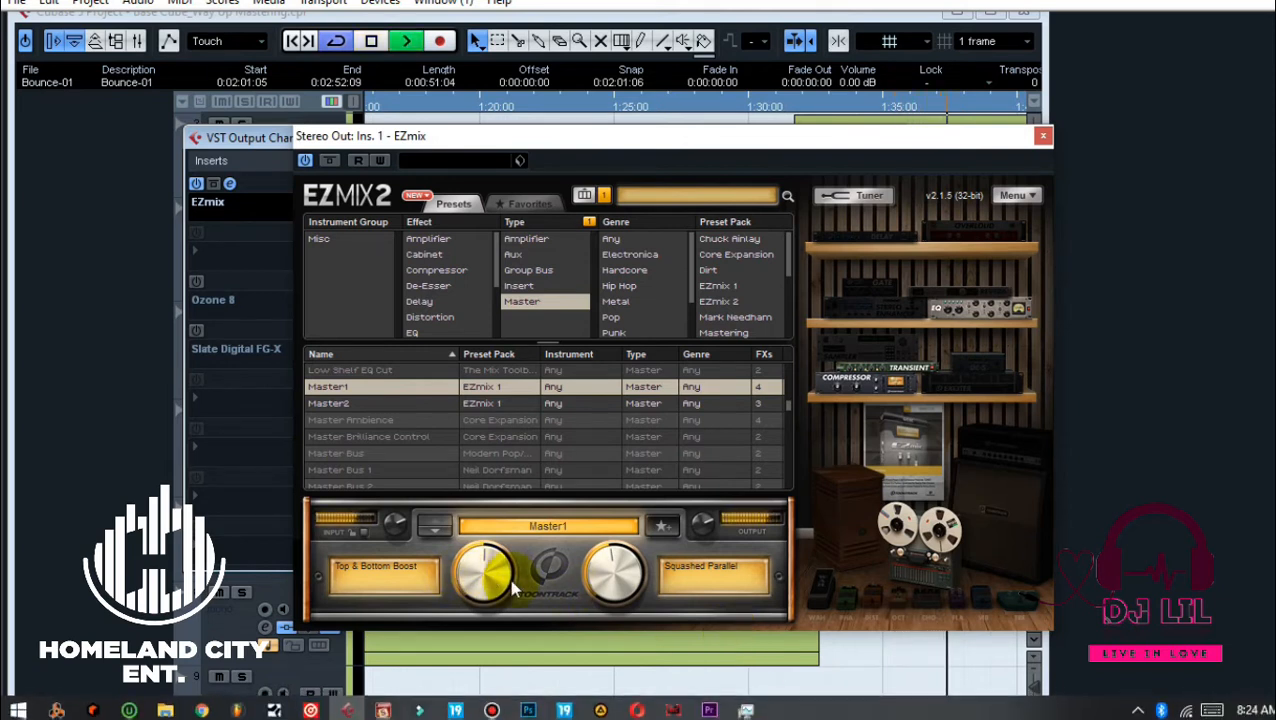
{"action": "left_click_drag", "start_coordinate": [479, 584], "coordinate": [450, 683]}
{"action": "left_click_drag", "start_coordinate": [482, 602], "coordinate": [483, 563]}
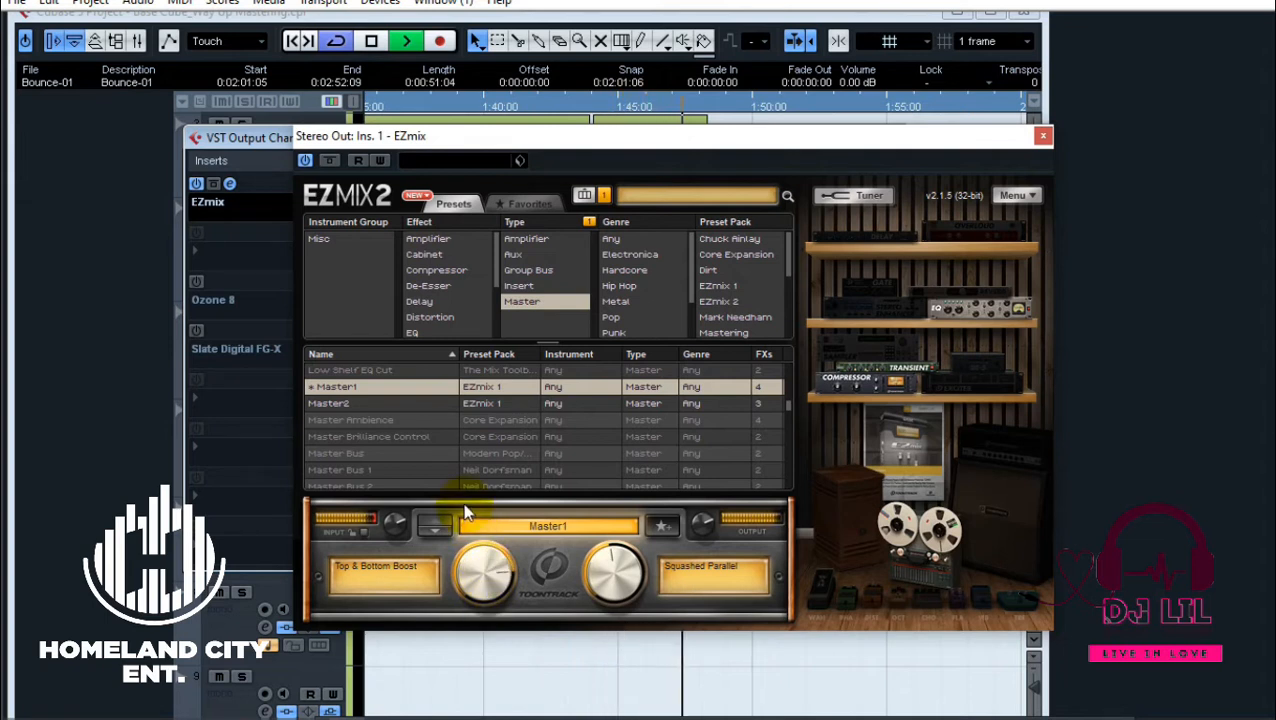
{"action": "left_click_drag", "start_coordinate": [464, 495], "coordinate": [465, 554]}
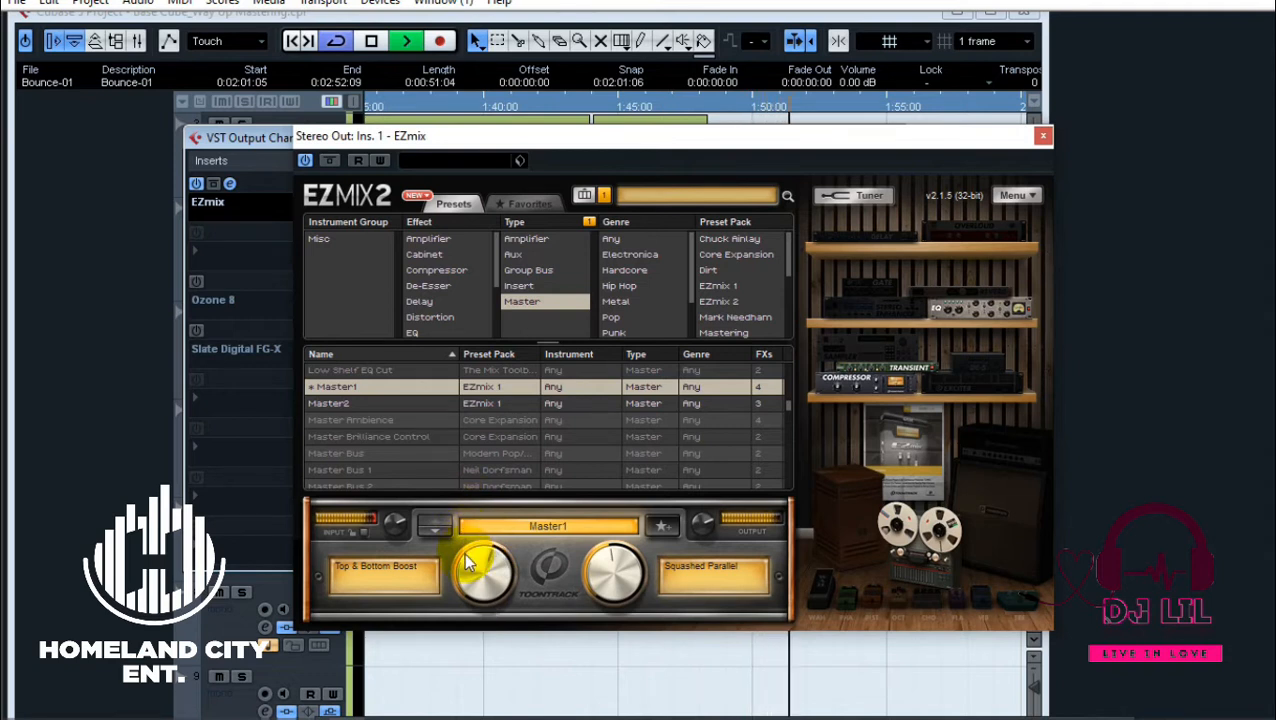
- Vary the Squashed Parallel amount during playback, set it to 50%, and fine-tune Top & Bottom Boost
{"action": "left_click_drag", "start_coordinate": [604, 585], "coordinate": [604, 534]}
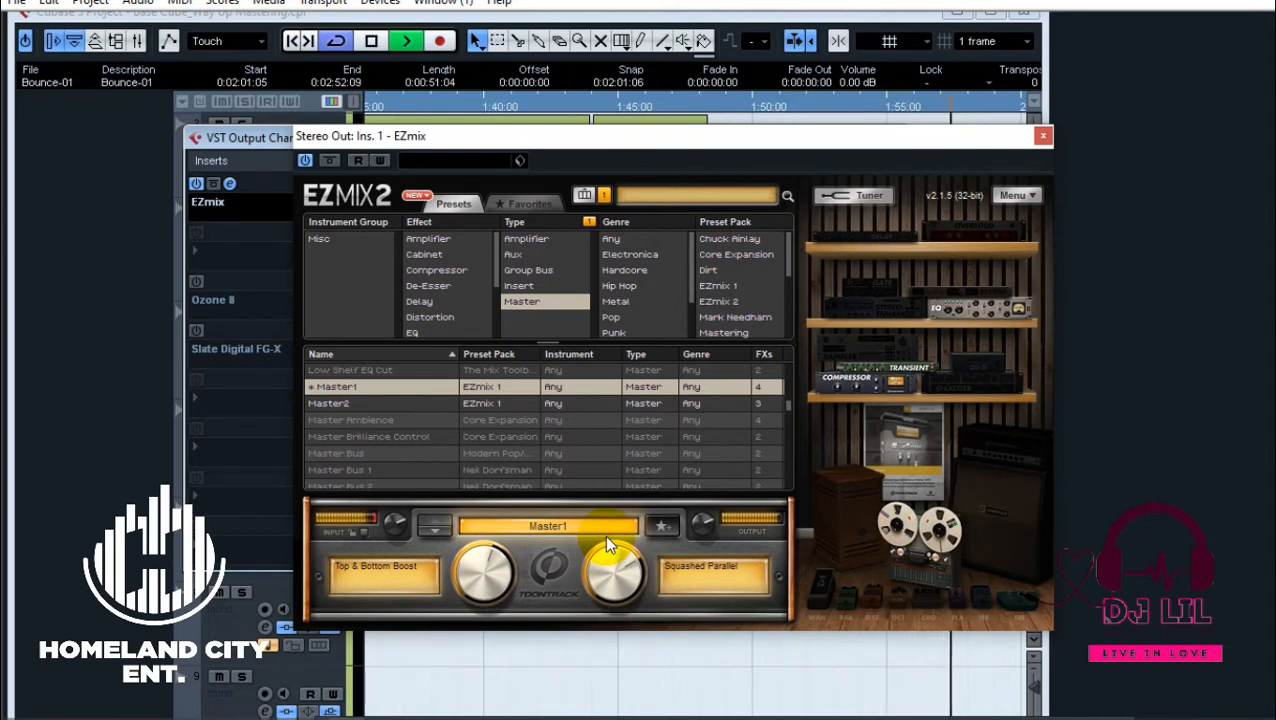
{"action": "left_click_drag", "start_coordinate": [601, 536], "coordinate": [600, 582]}
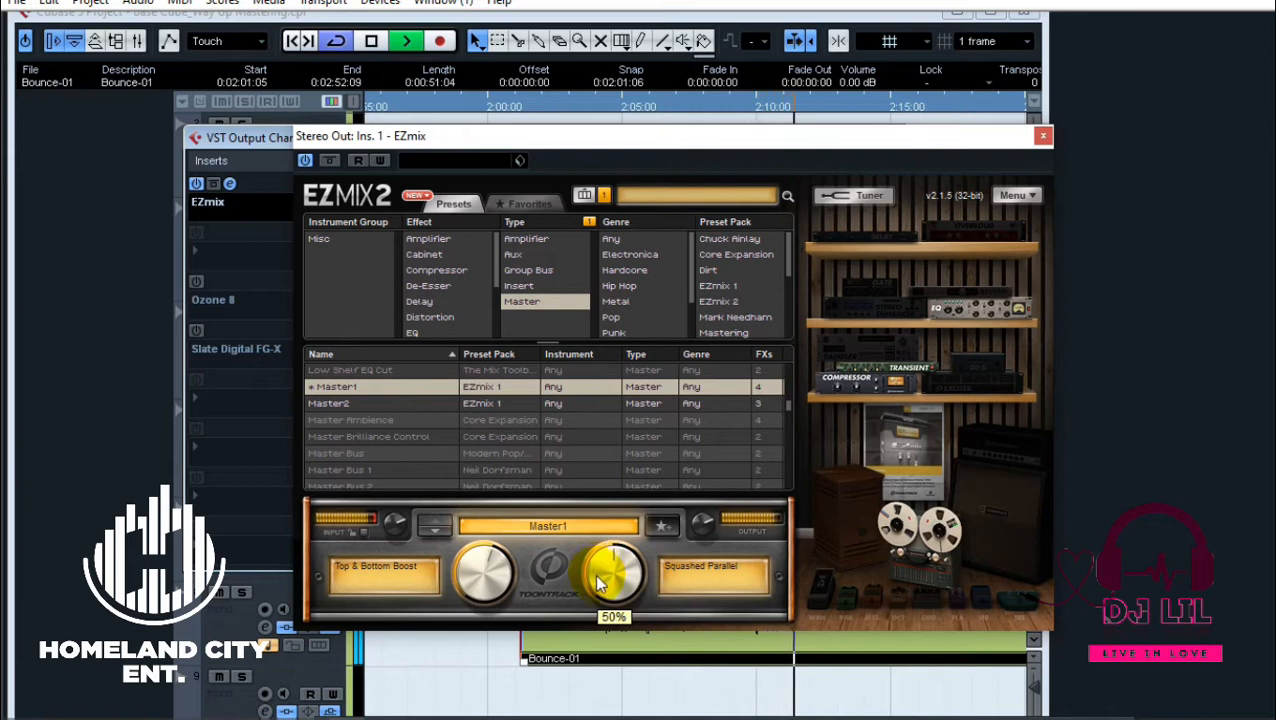
{"action": "left_click", "coordinate": [489, 582]}
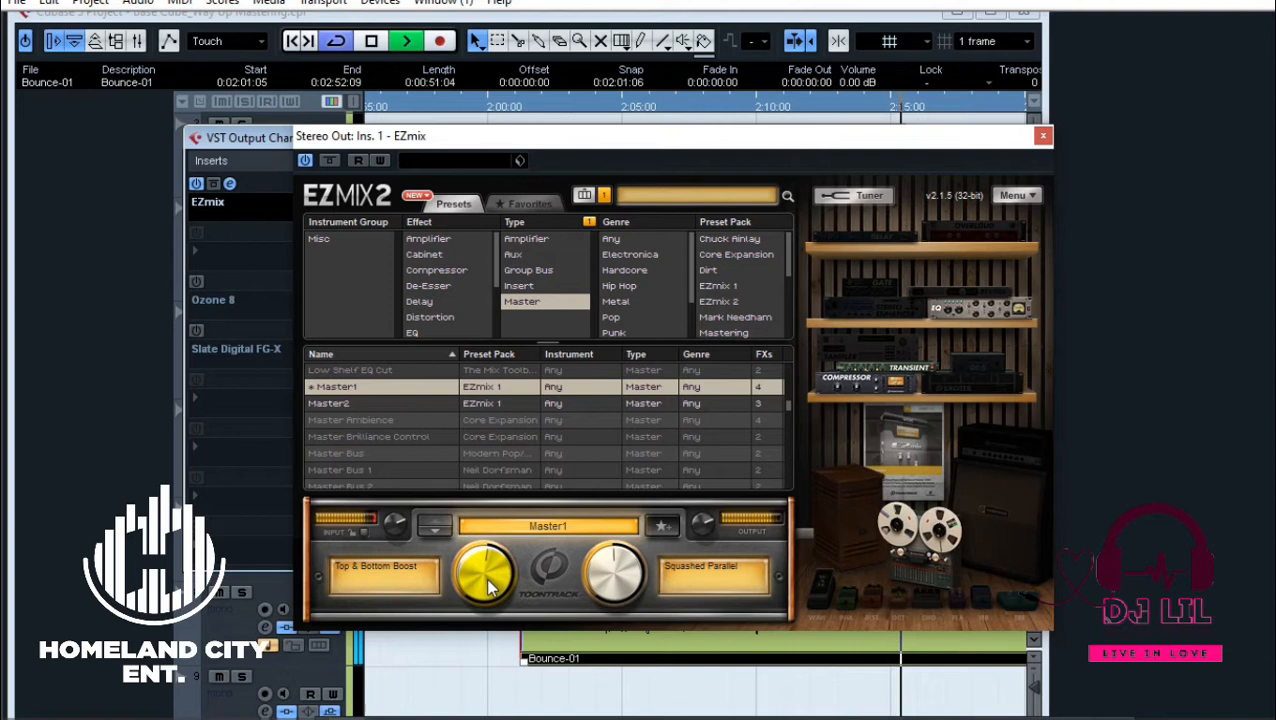
{"action": "key", "text": "space"}
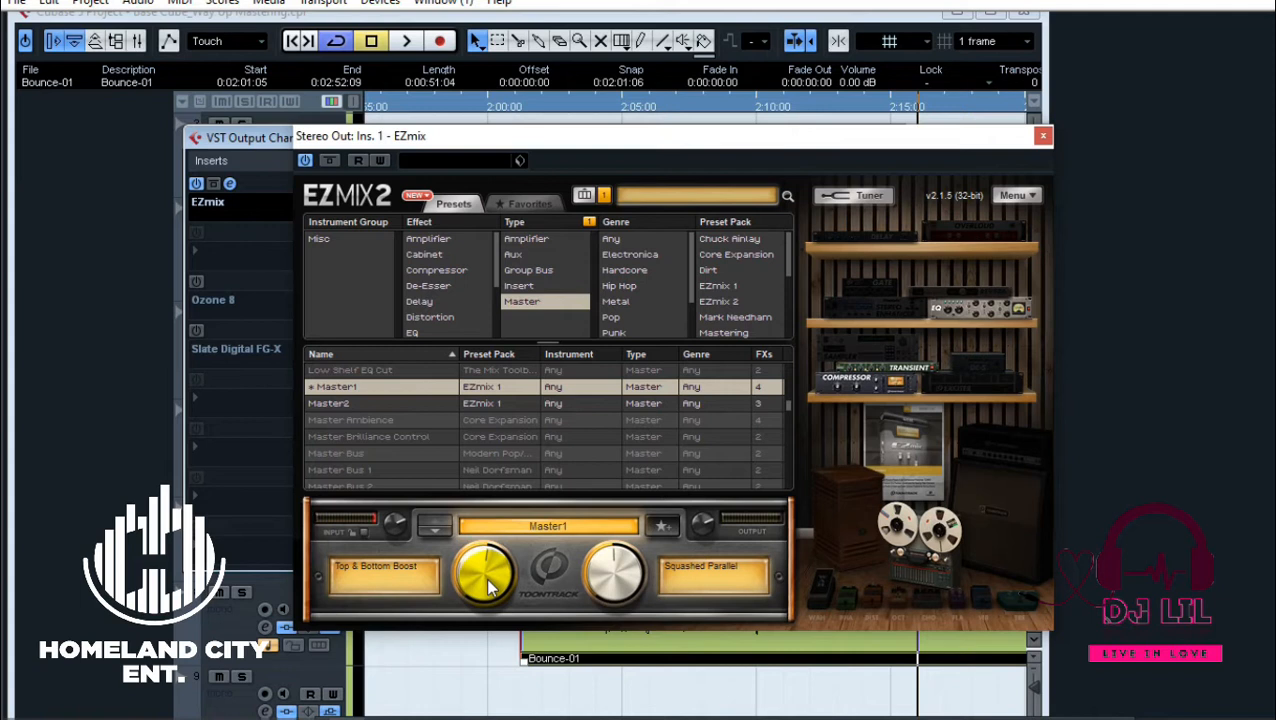
- Close EZmix and open the RBass Stereo insert of the Base Way Up track in the maximized project window
{"action": "left_click", "coordinate": [1042, 137]}
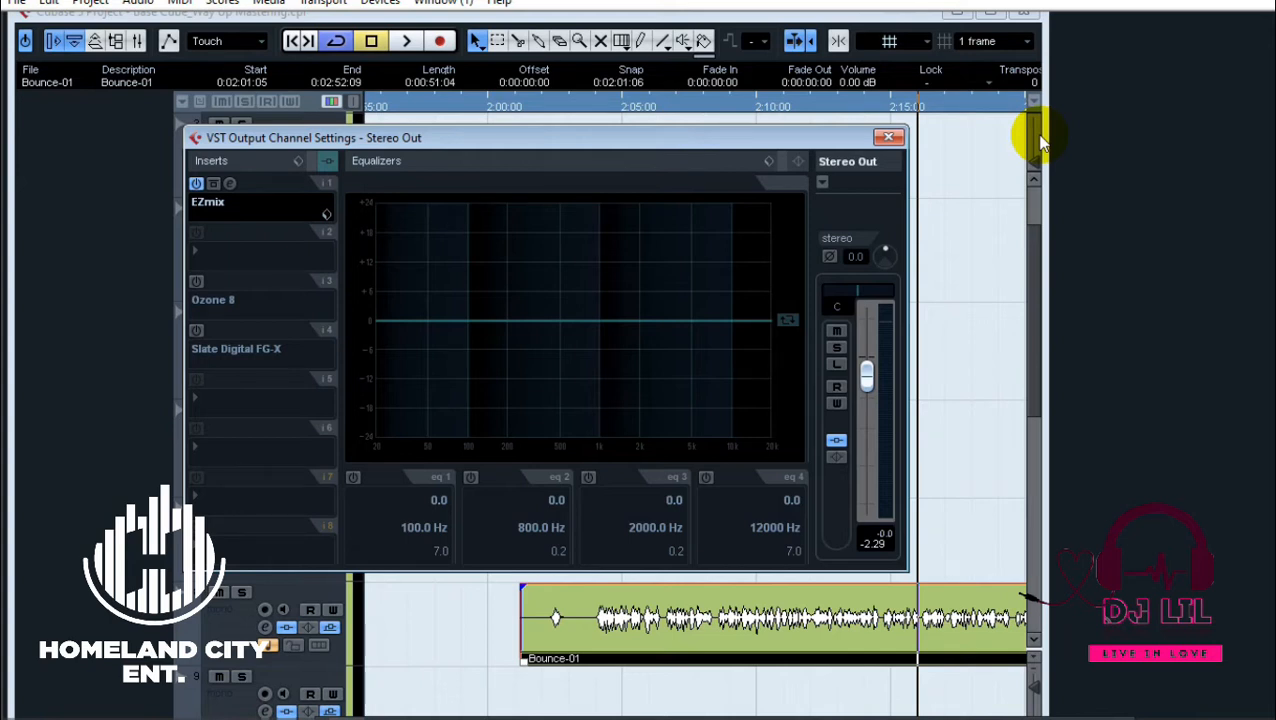
{"action": "left_click", "coordinate": [992, 14]}
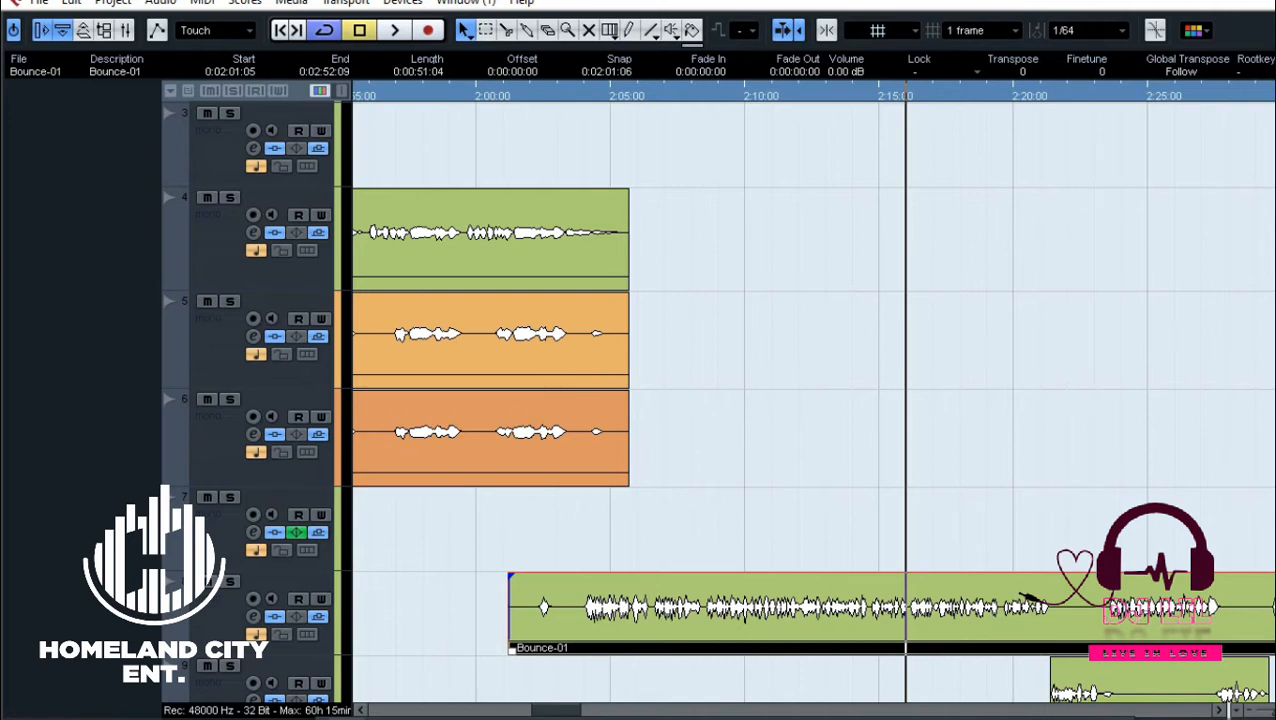
{"action": "scroll", "coordinate": [813, 400], "scroll_direction": "up", "scroll_amount": 3}
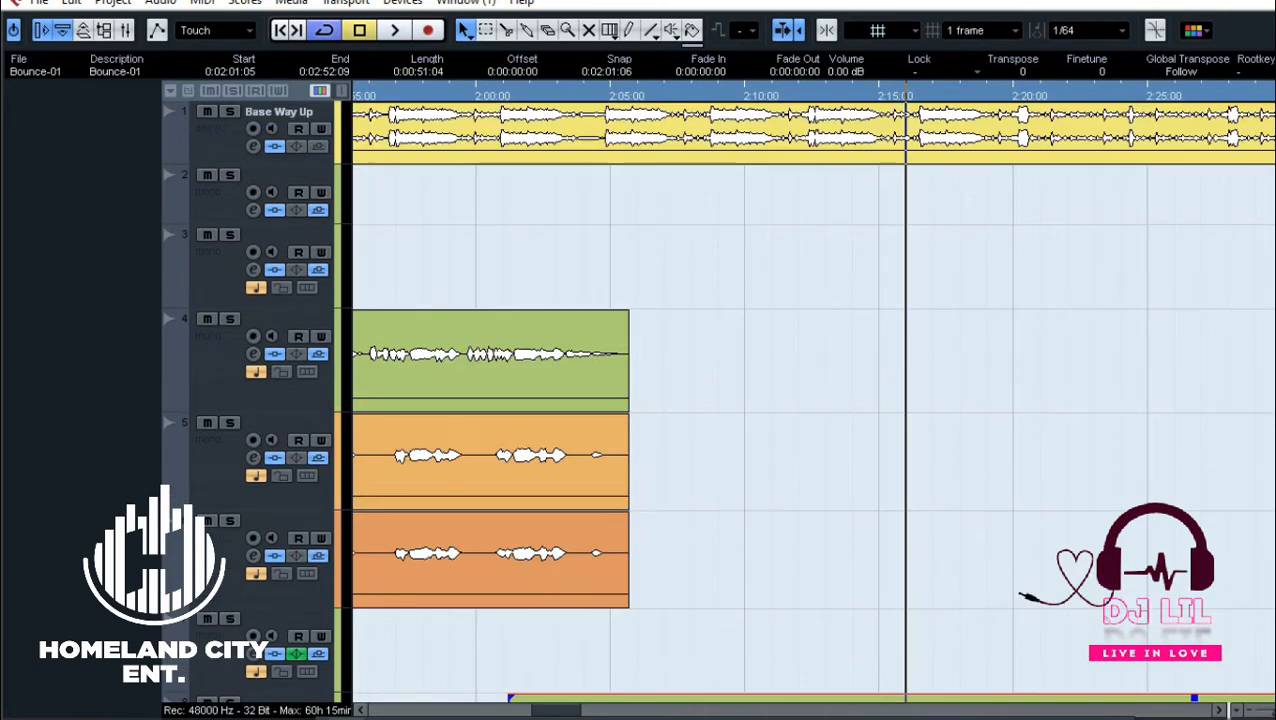
{"action": "left_click", "coordinate": [207, 145]}
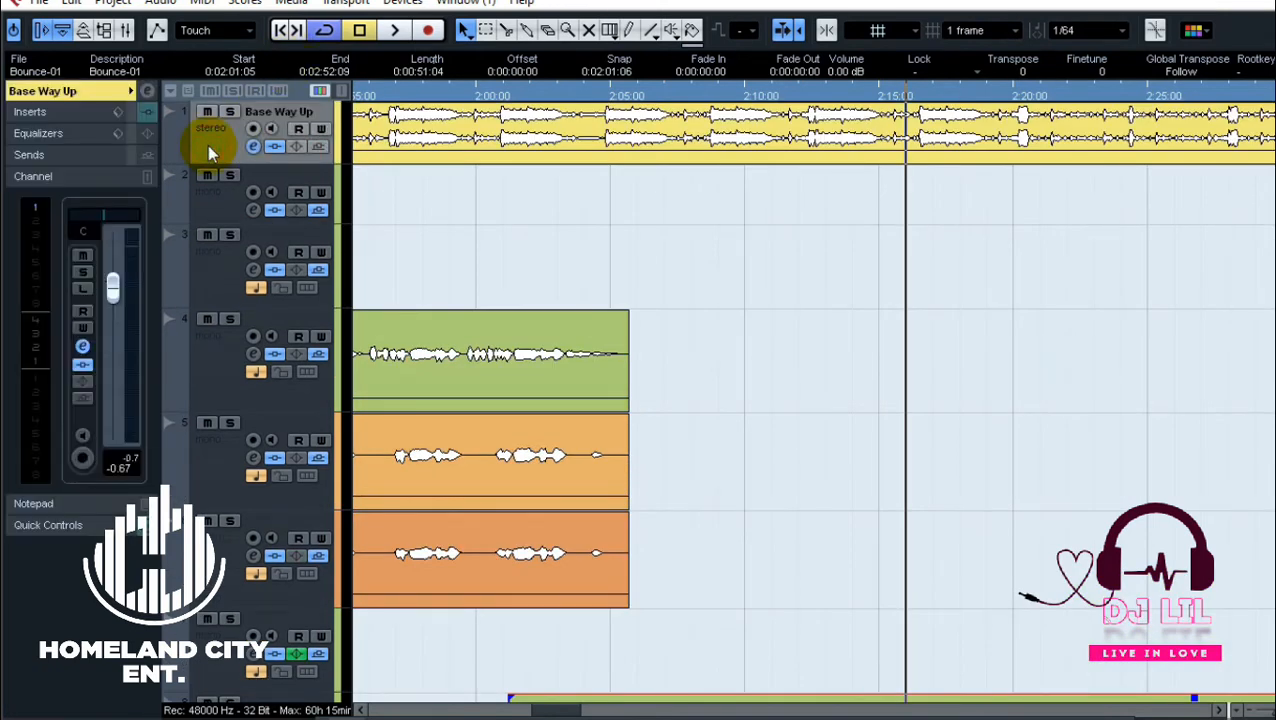
{"action": "left_click", "coordinate": [76, 113]}
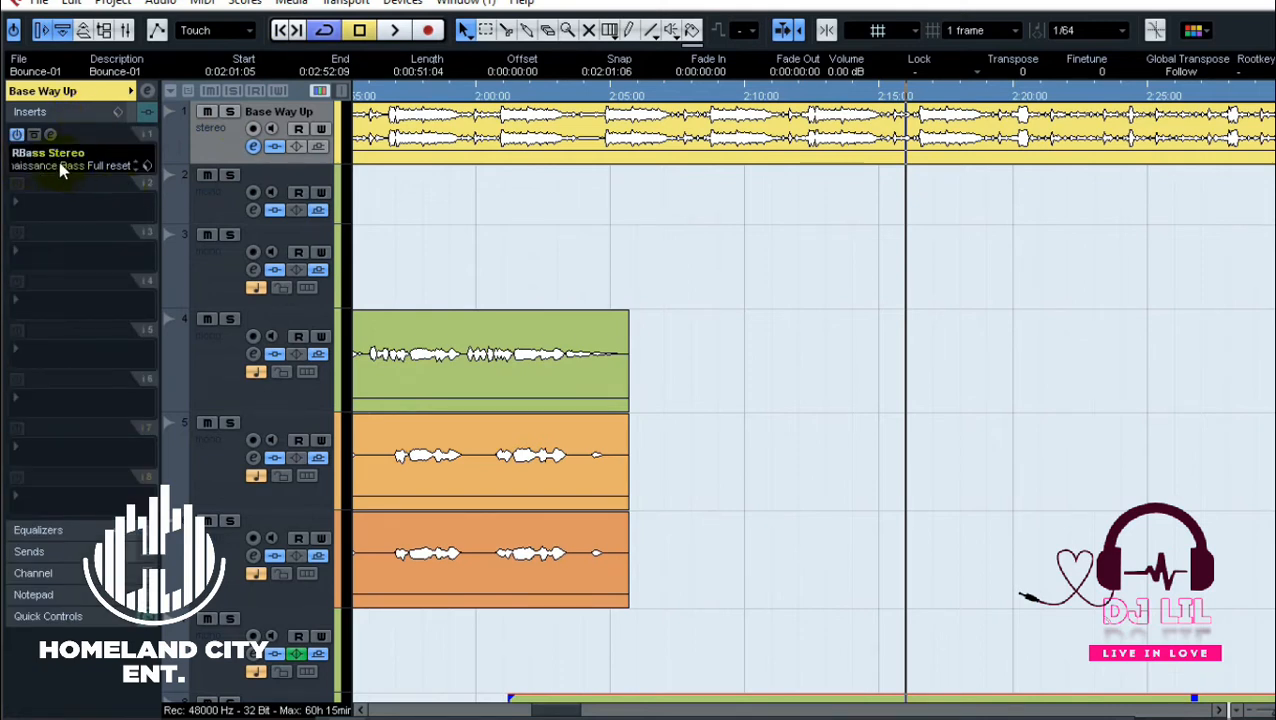
{"action": "left_click", "coordinate": [52, 137]}
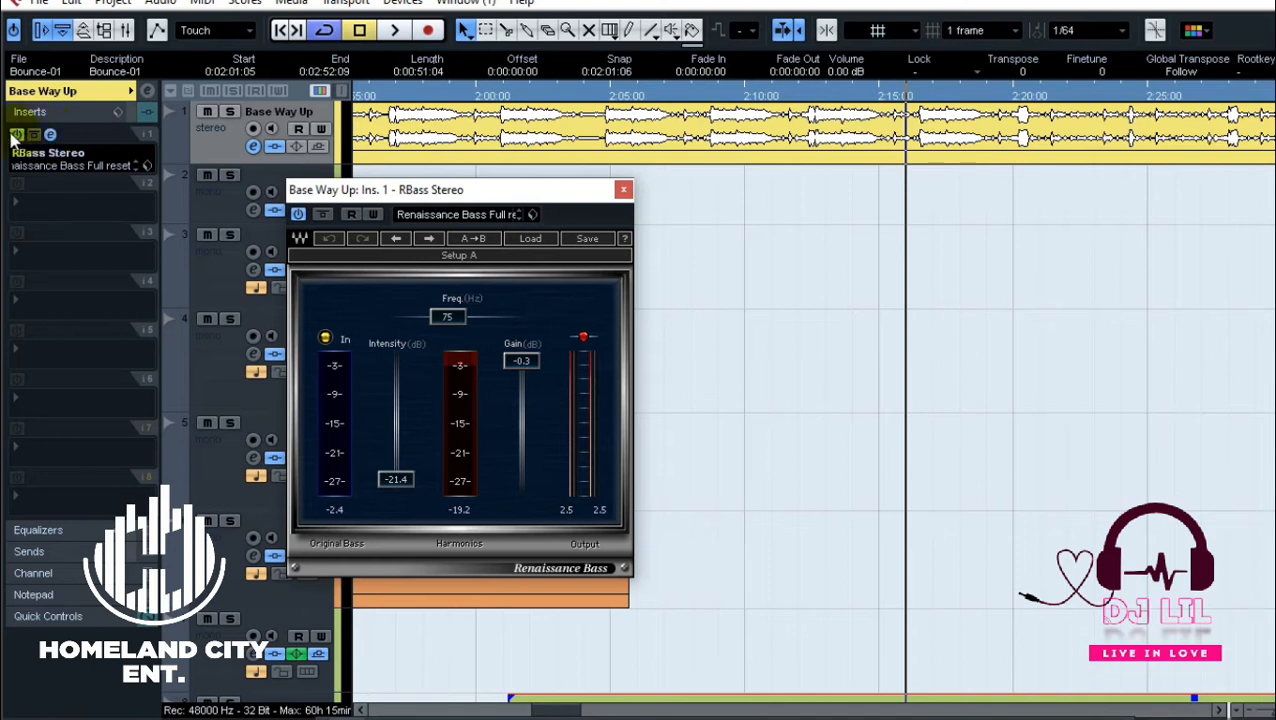
- Bypass RBass Stereo and listen to the song from just before 2:00:00 without the bass enhancement
{"action": "left_click", "coordinate": [16, 135]}
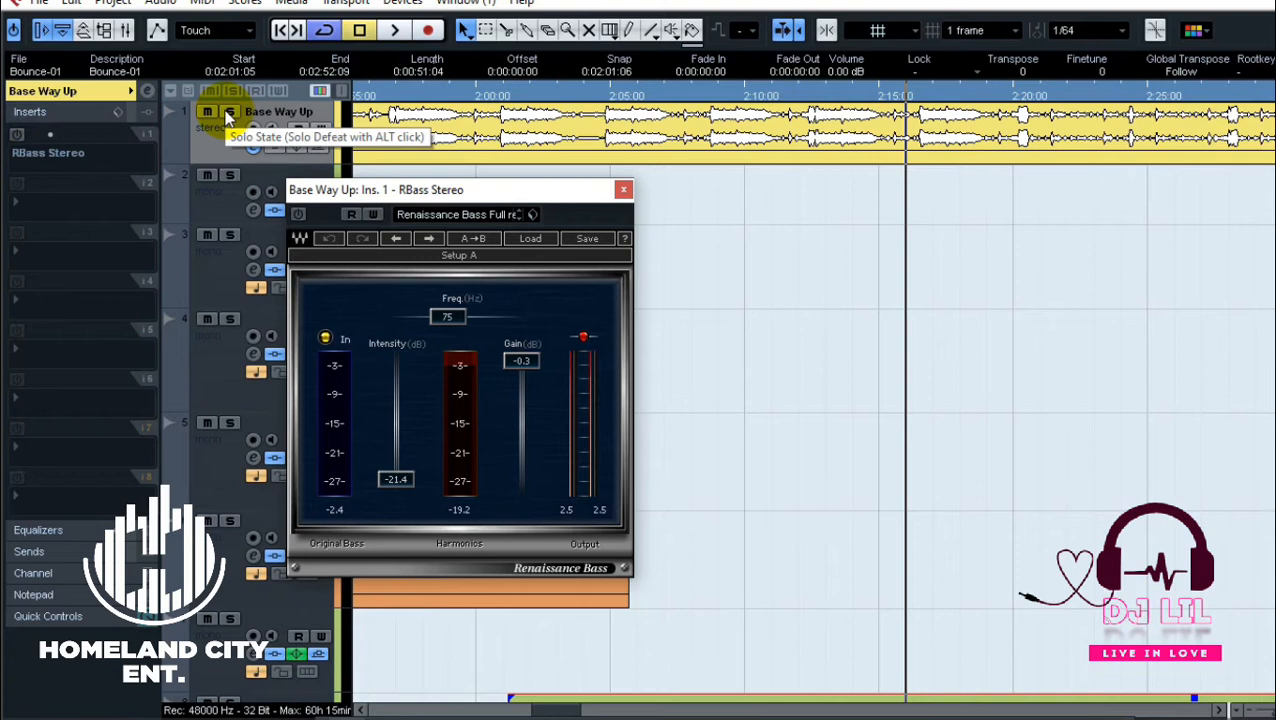
{"action": "double_click", "coordinate": [390, 101]}
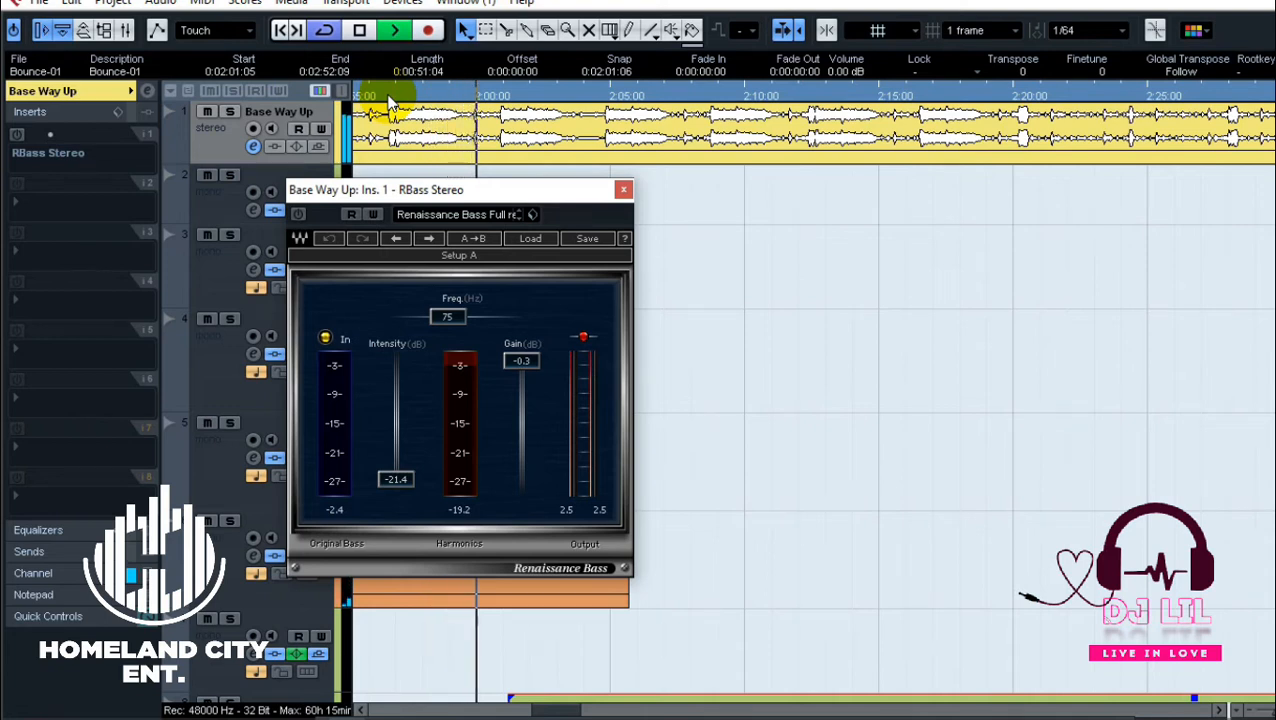
{"action": "key", "text": "space"}
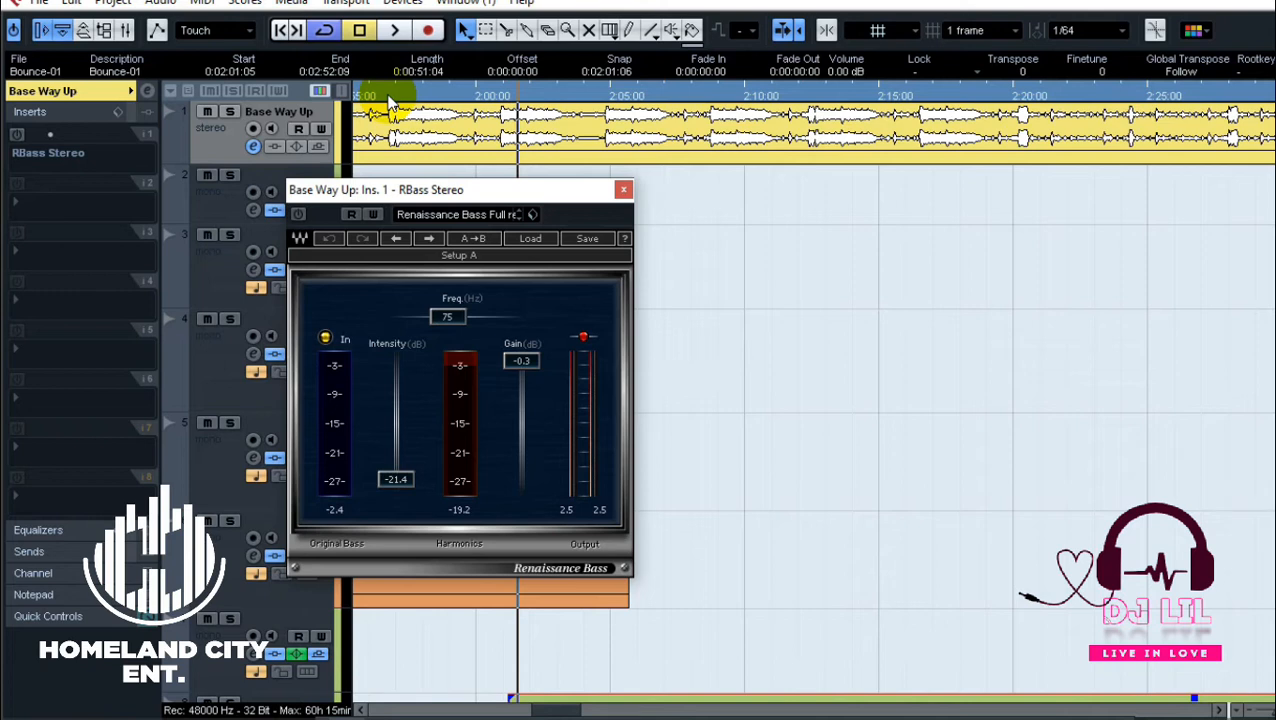
{"action": "left_click", "coordinate": [391, 100]}
{"action": "key", "text": "space"}
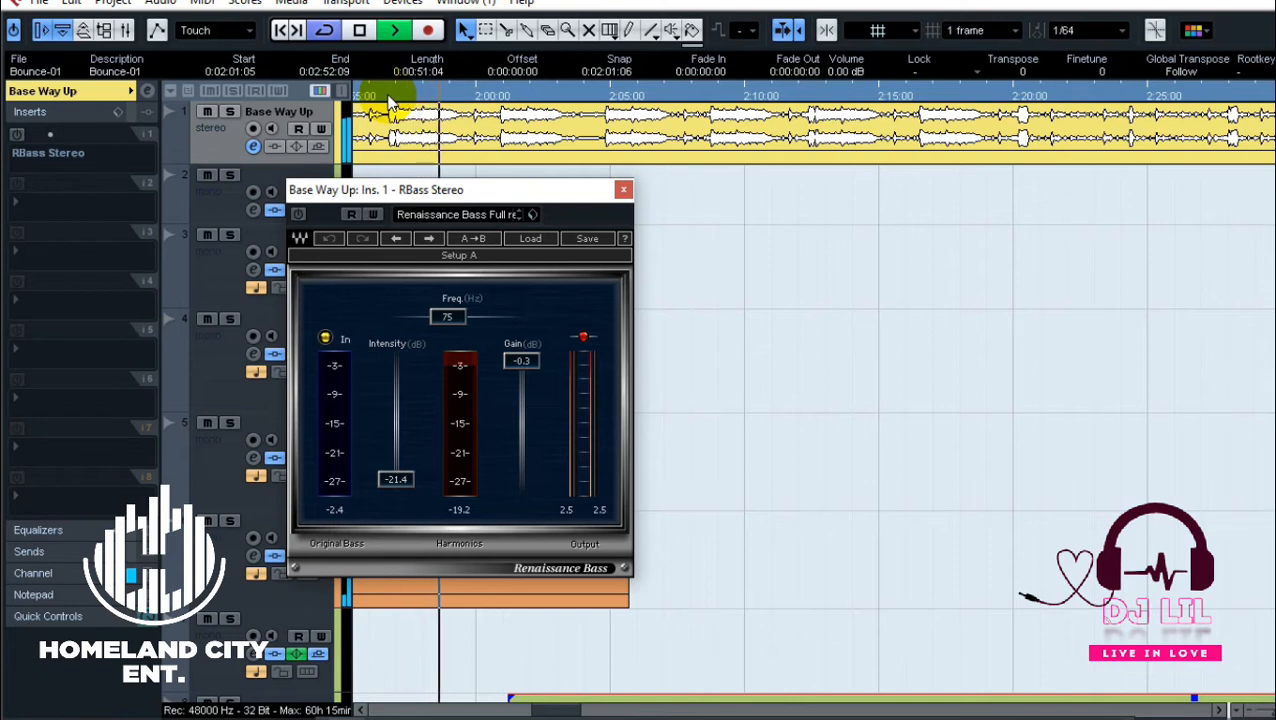
- Compare the beat with RBass Stereo on and off during playback, leaving the insert active when stopping
{"action": "left_click", "coordinate": [18, 136]}
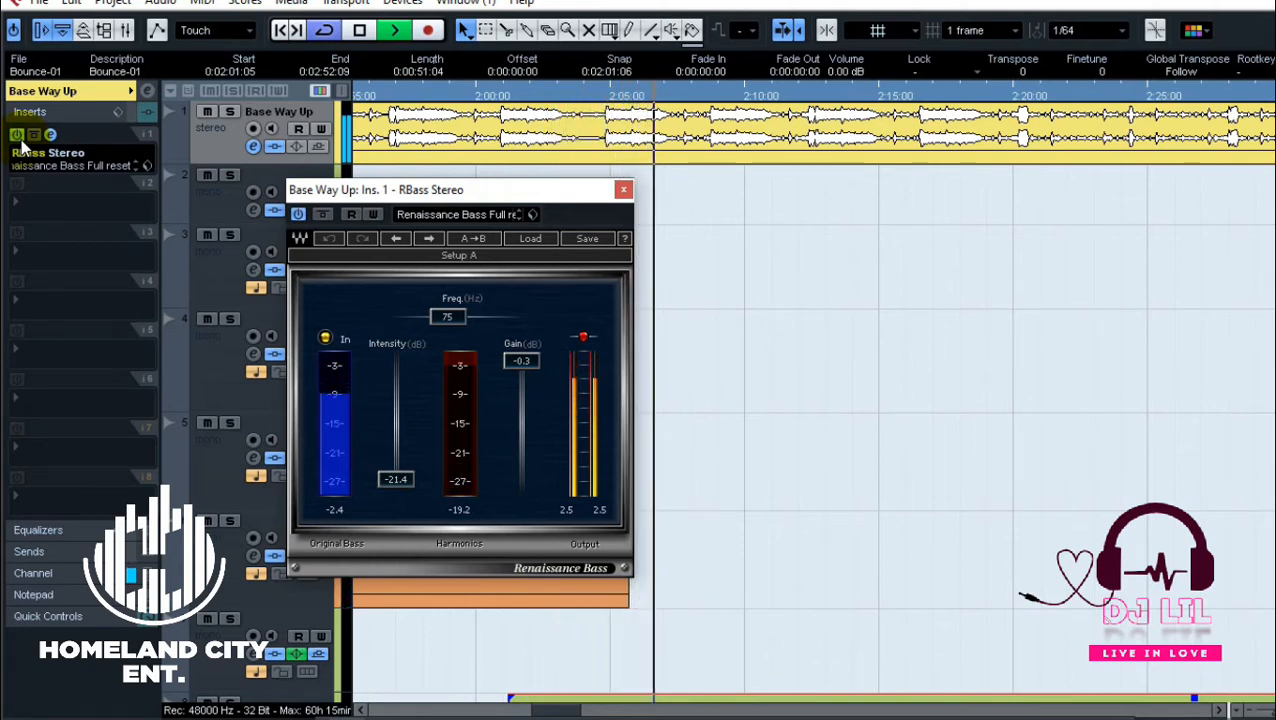
{"action": "left_click", "coordinate": [18, 137]}
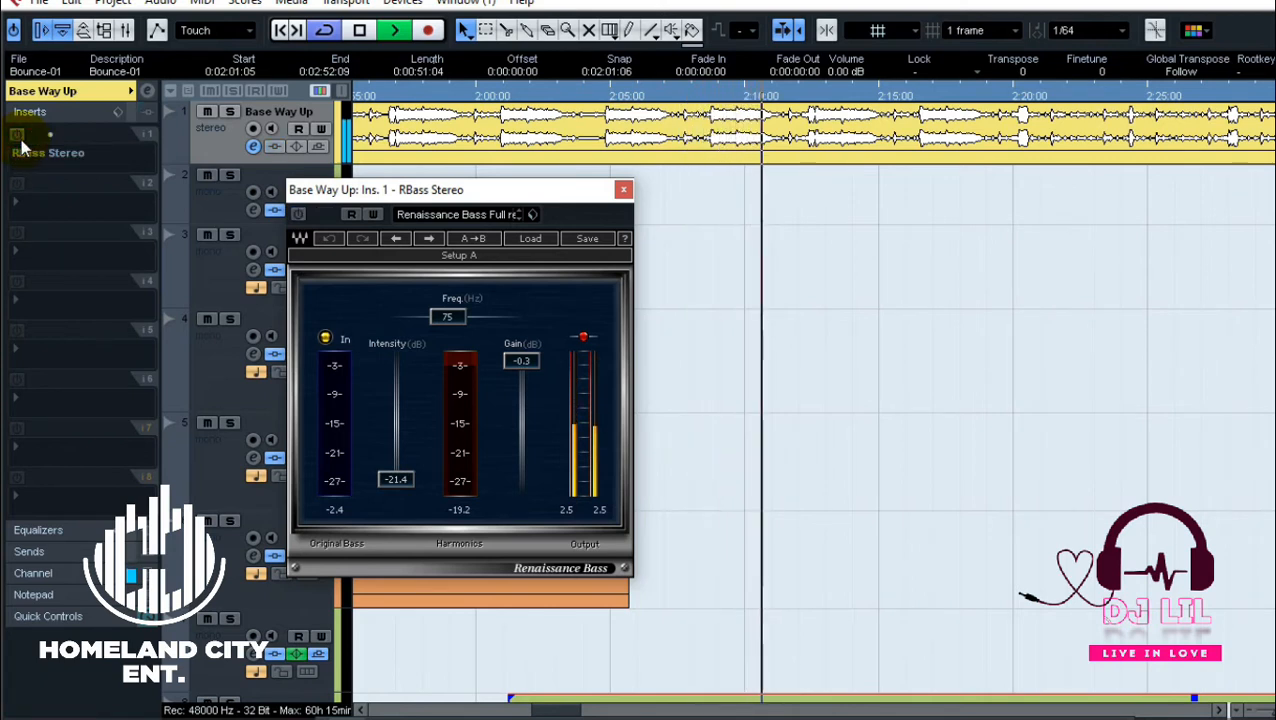
{"action": "left_click", "coordinate": [18, 137]}
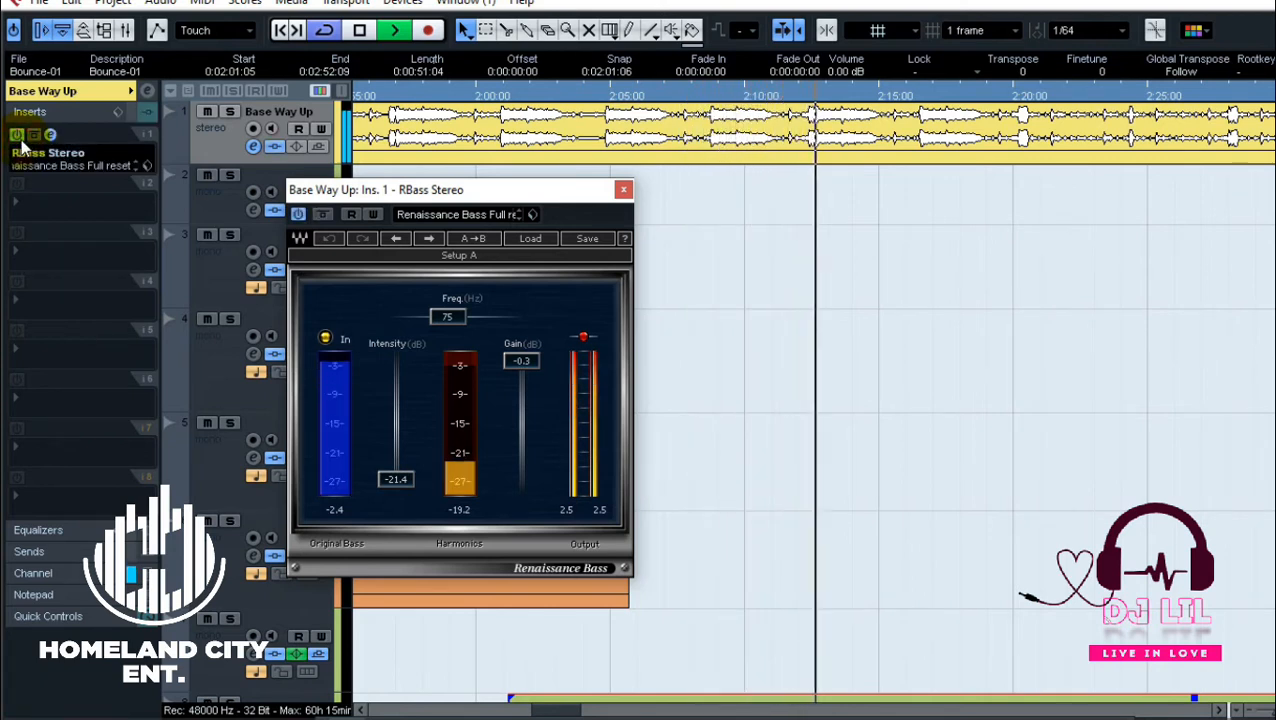
{"action": "key", "text": "space"}
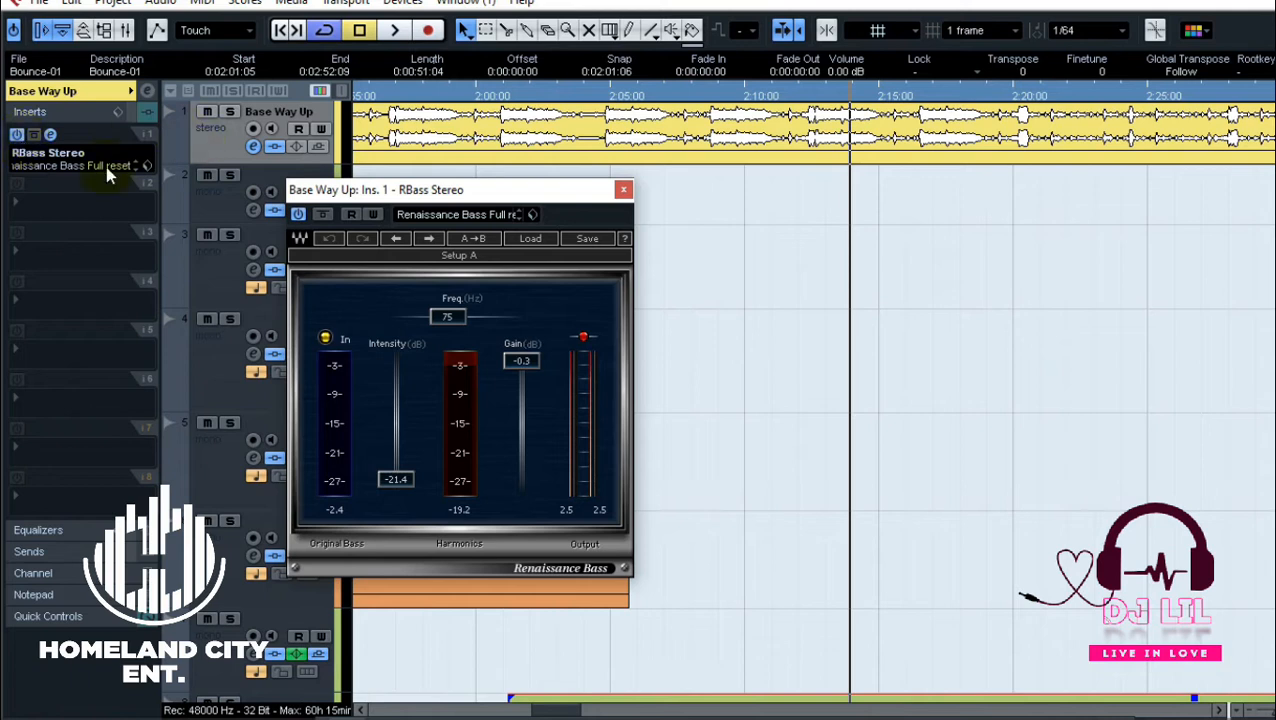
- During playback, raise the RBass Stereo Intensity to 9.5 dB, return it to -21.7 dB, and close the plug-in
{"action": "key", "text": "space"}
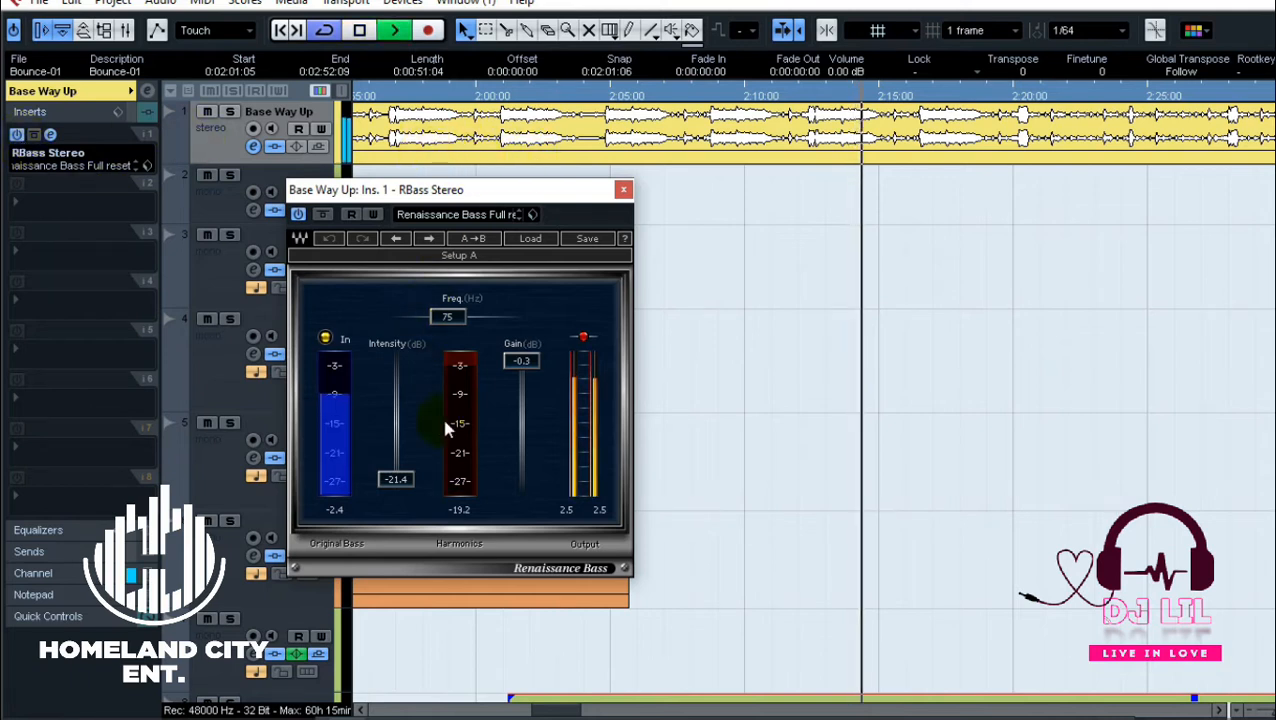
{"action": "left_click_drag", "start_coordinate": [405, 479], "coordinate": [397, 398]}
{"action": "left_click", "coordinate": [396, 96]}
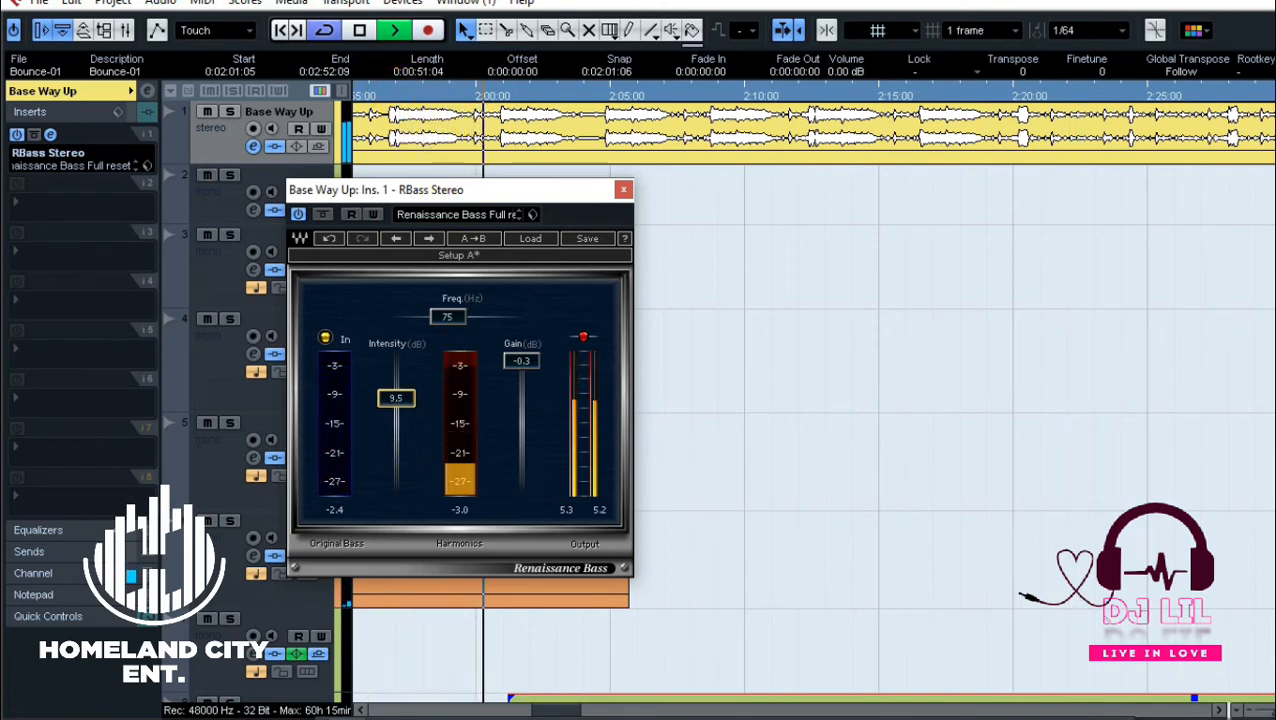
{"action": "left_click_drag", "start_coordinate": [396, 459], "coordinate": [396, 480]}
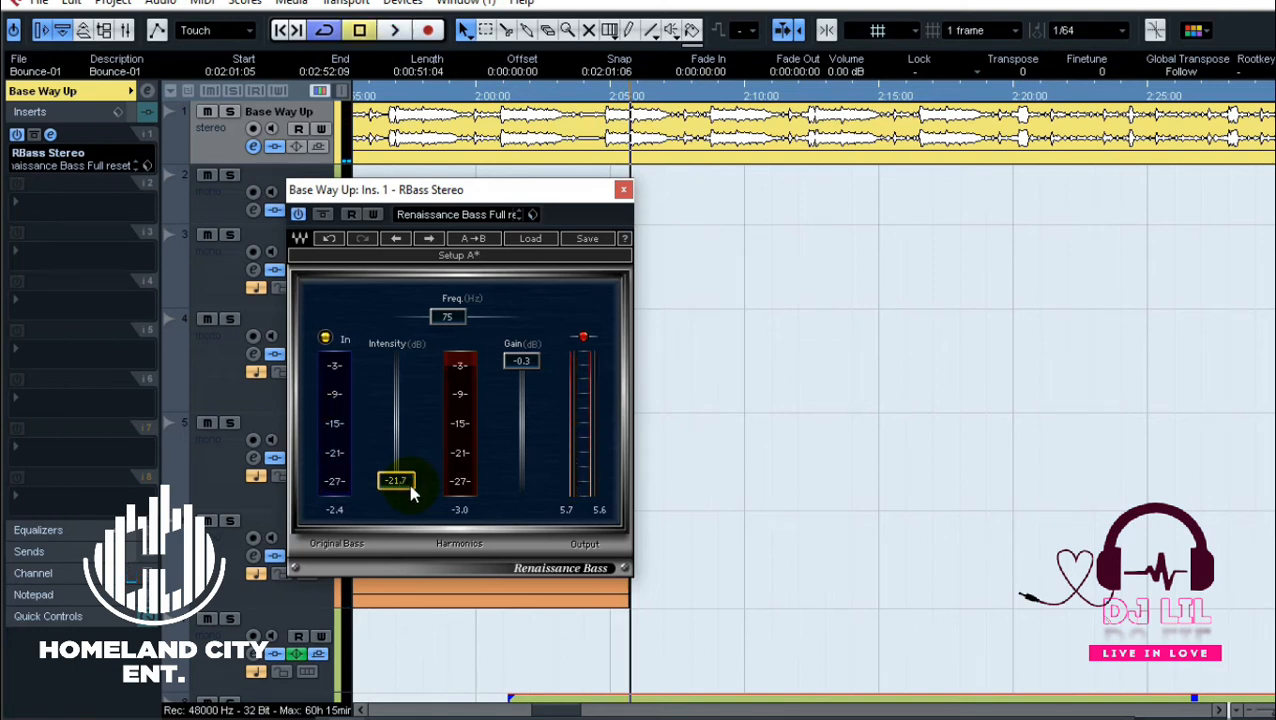
{"action": "left_click", "coordinate": [621, 190]}
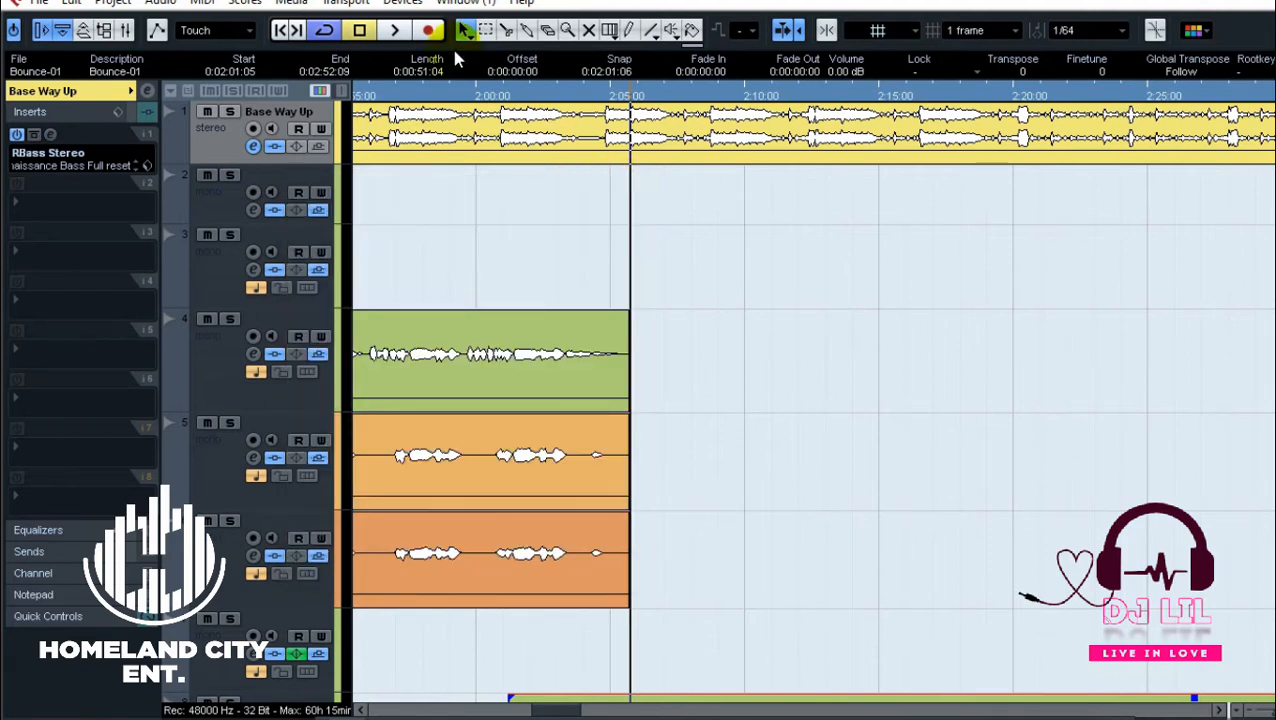
- Open the Stereo Out channel settings from the Mixer, activate the Ozone 8 insert, and open its editor
{"action": "left_click", "coordinate": [403, 3]}
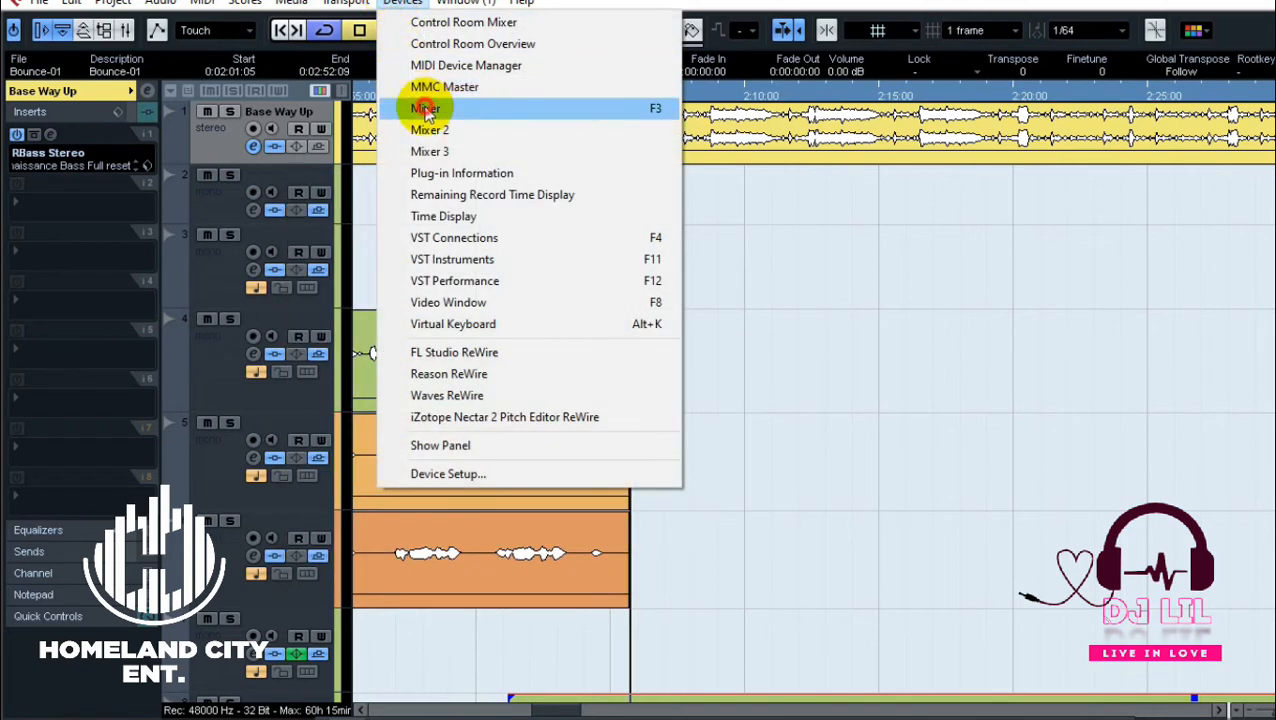
{"action": "left_click", "coordinate": [390, 105]}
{"action": "left_click", "coordinate": [1265, 527]}
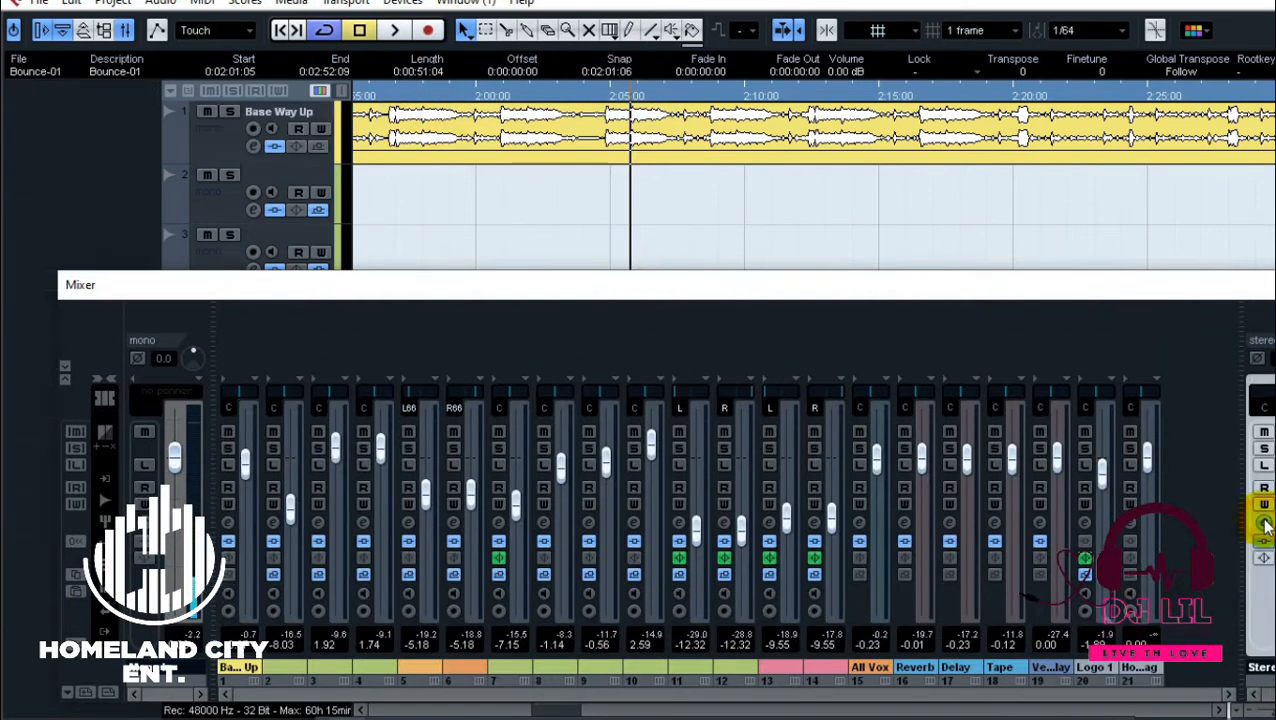
{"action": "left_click", "coordinate": [1266, 524]}
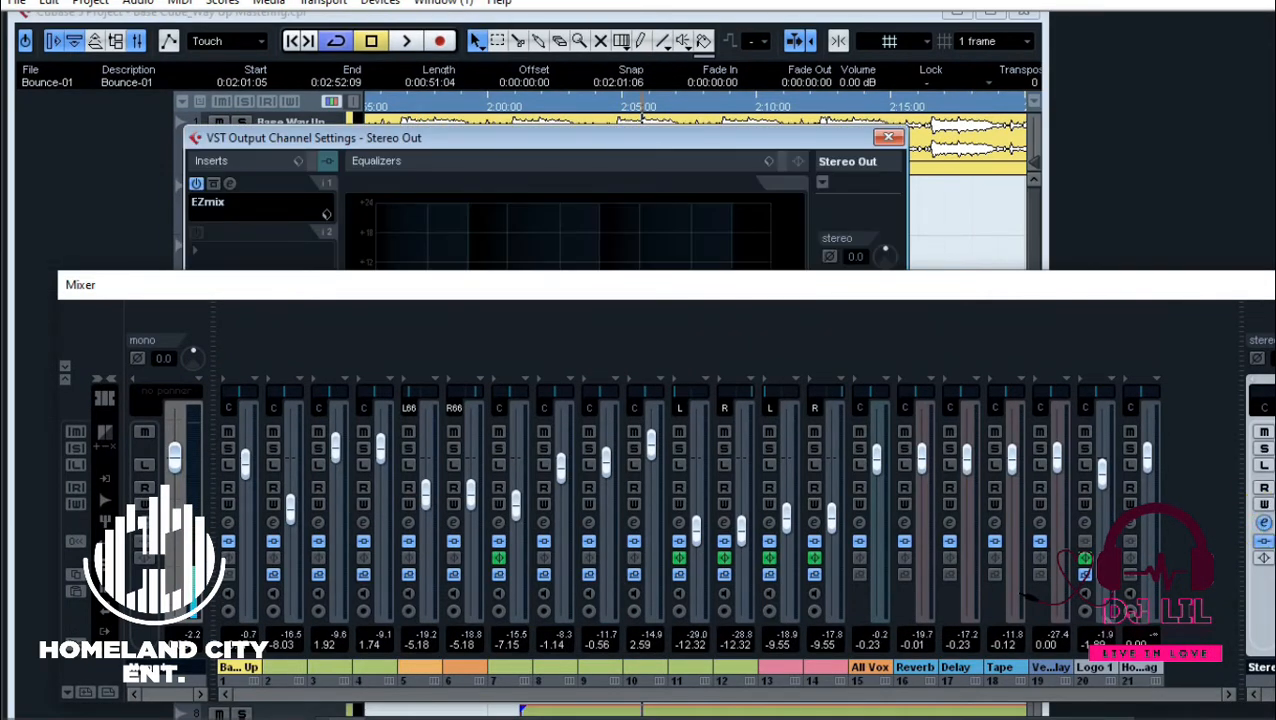
{"action": "key", "text": "F3"}
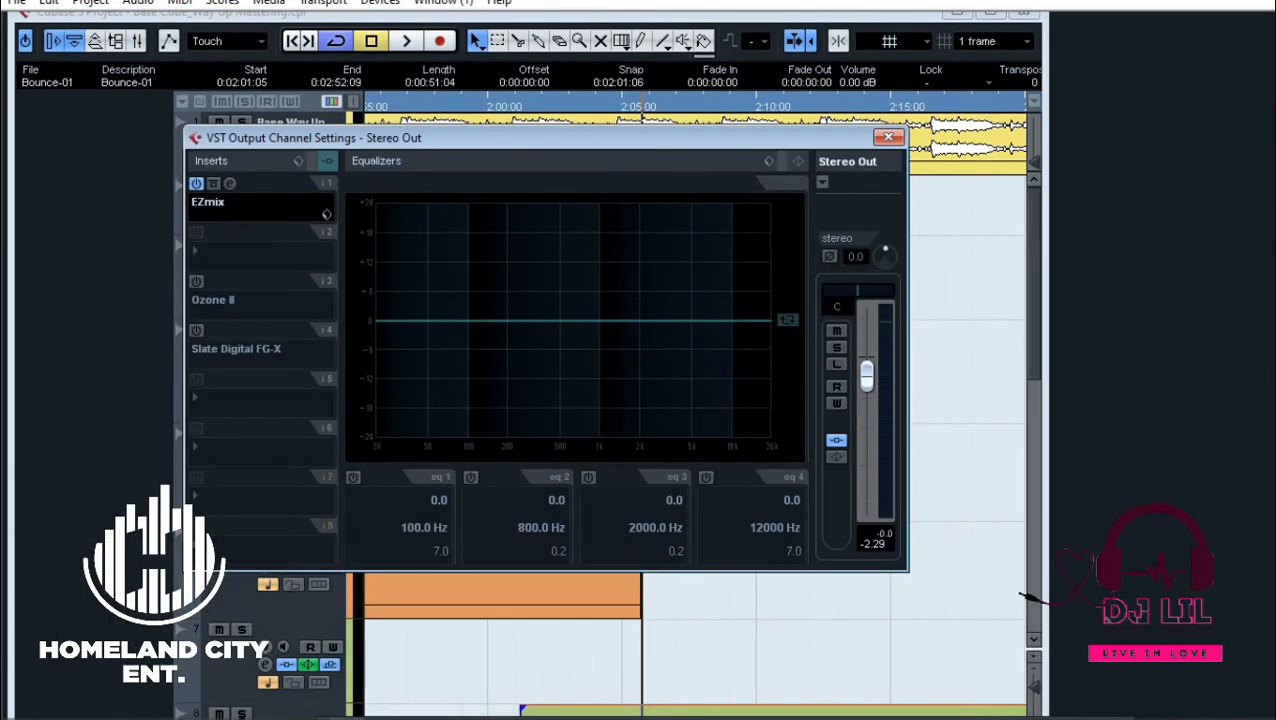
{"action": "left_click", "coordinate": [196, 282]}
{"action": "left_click", "coordinate": [233, 287]}
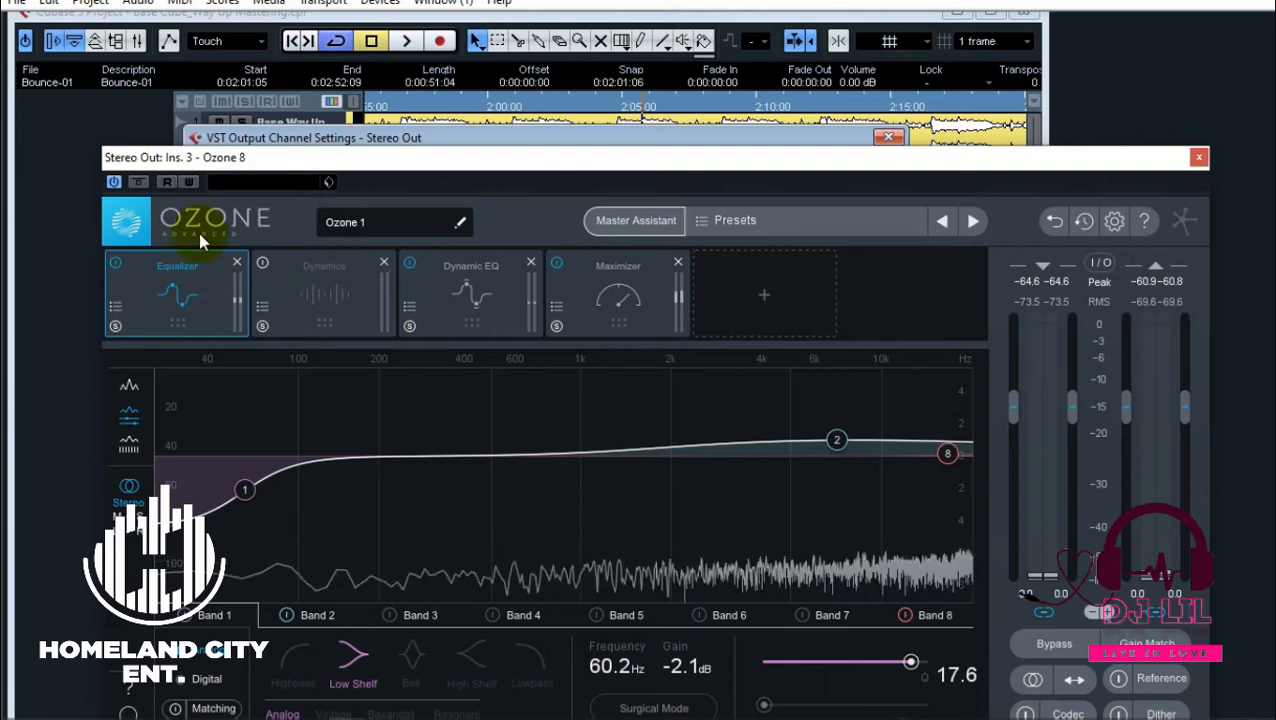
- Examine Ozone's Dynamic EQ and Maximizer modules, and close the plug-in to return to the project window
{"action": "left_click", "coordinate": [429, 297]}
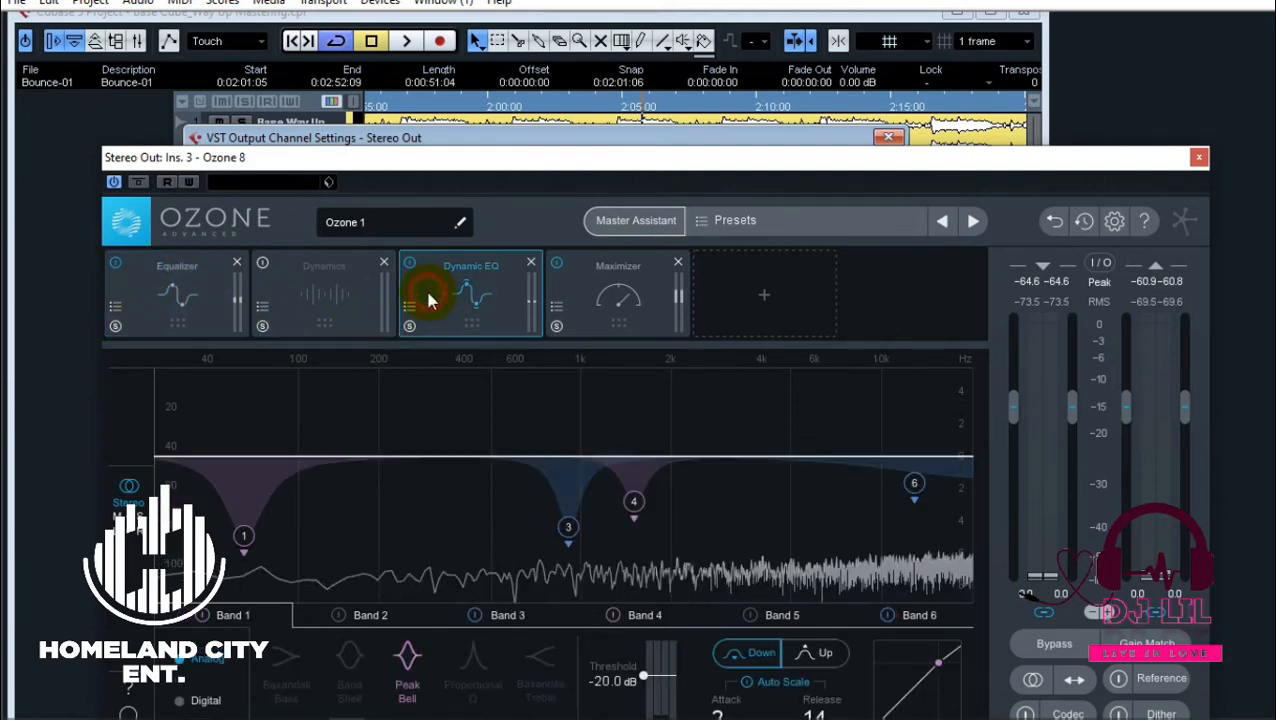
{"action": "left_click", "coordinate": [588, 270]}
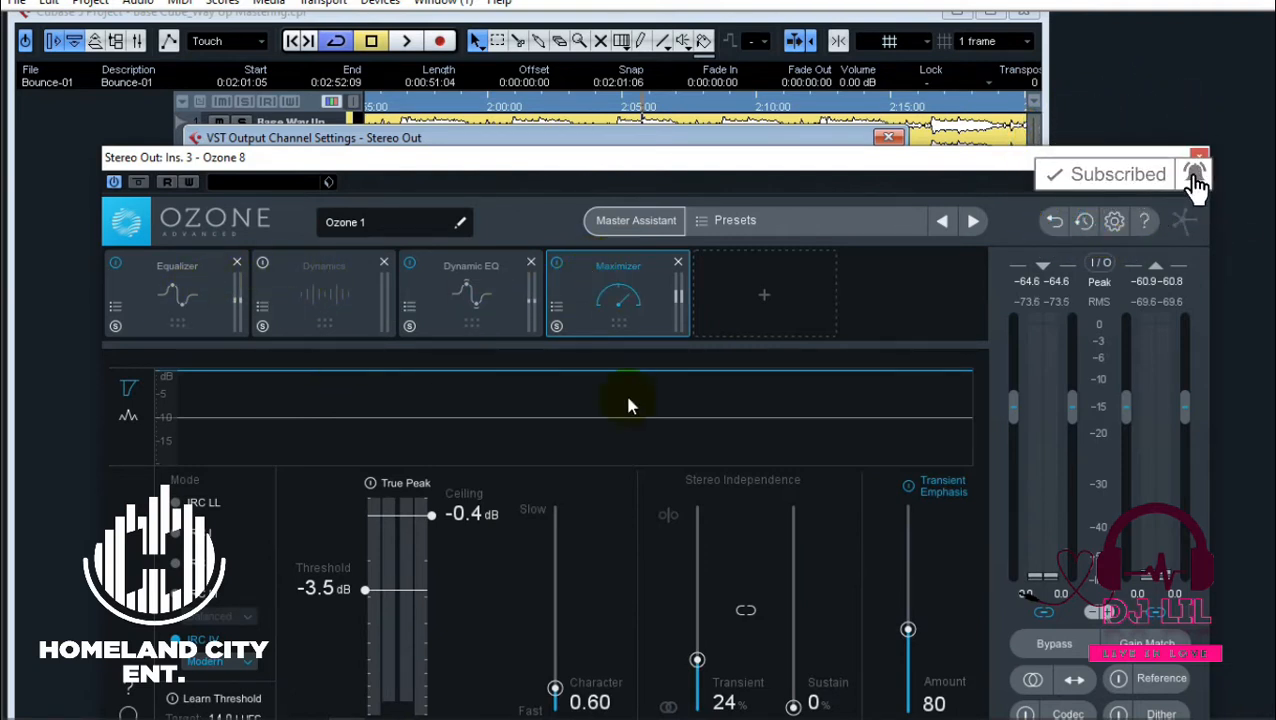
{"action": "left_click", "coordinate": [988, 14]}
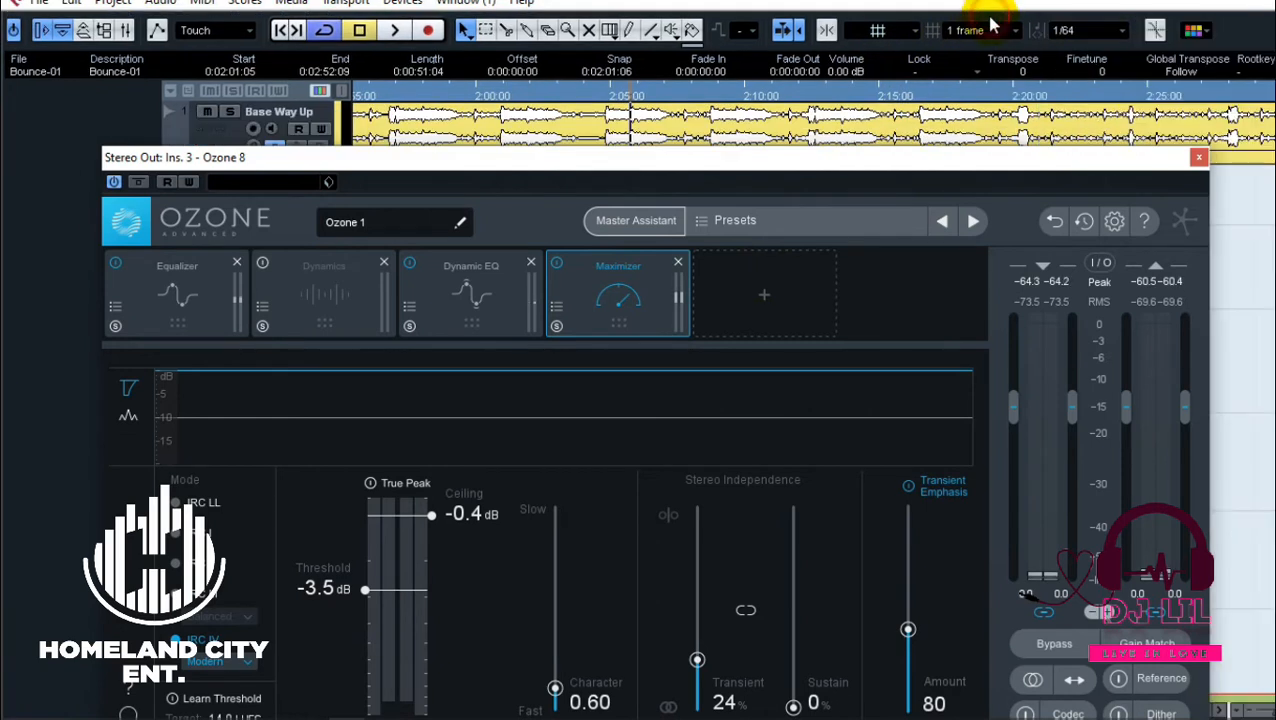
{"action": "left_click", "coordinate": [1198, 158]}
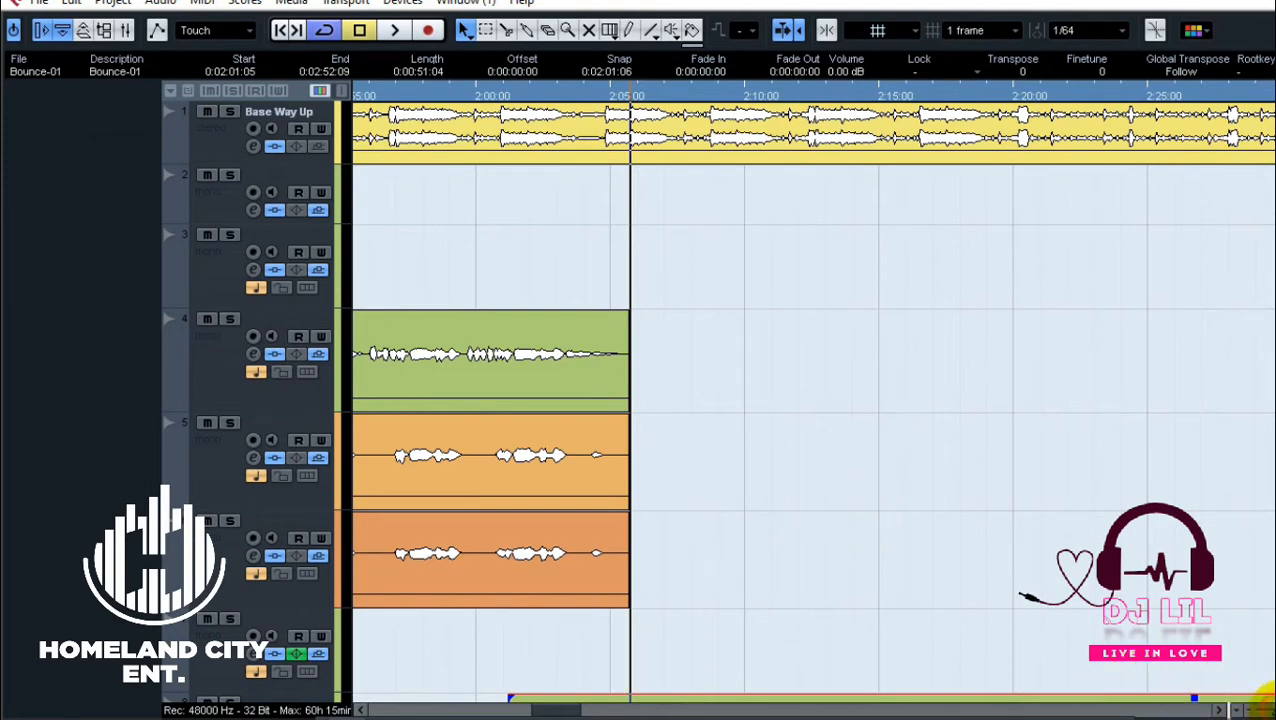
- Start playback at about 0:31, where the first loud section of the beat begins
{"action": "left_click", "coordinate": [1268, 709]}
{"action": "left_click", "coordinate": [1269, 709]}
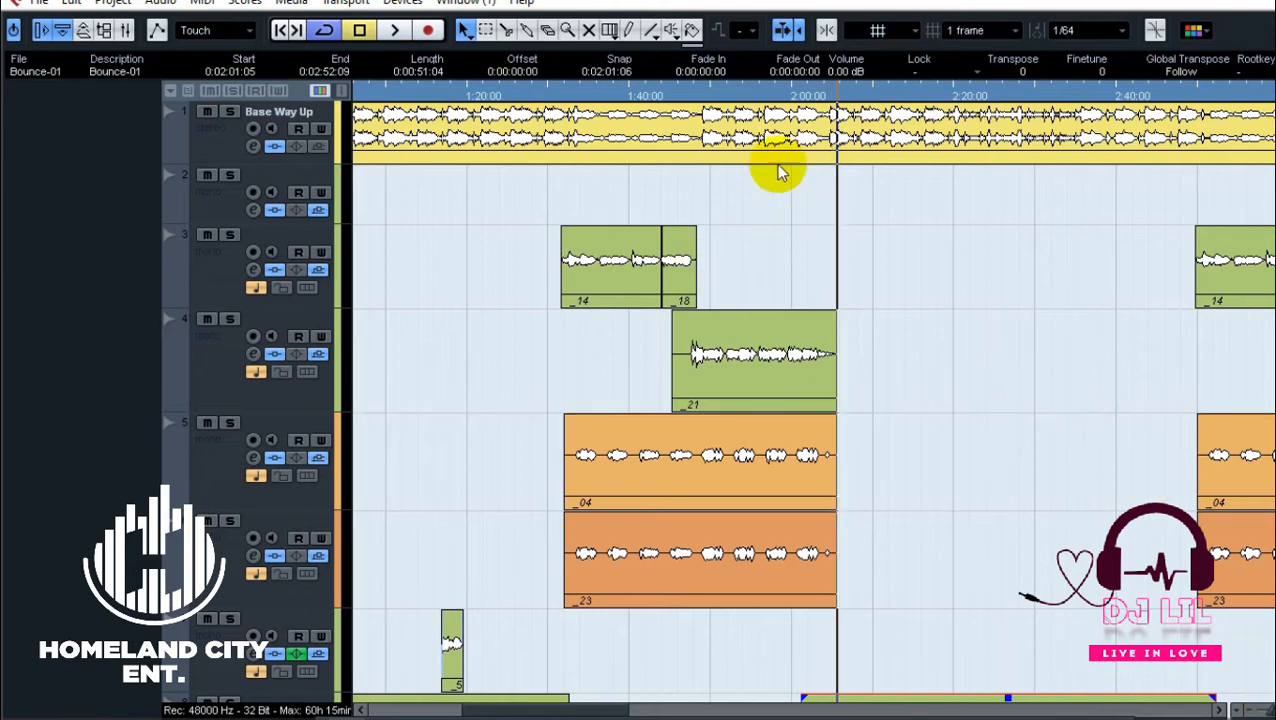
{"action": "left_click", "coordinate": [697, 89]}
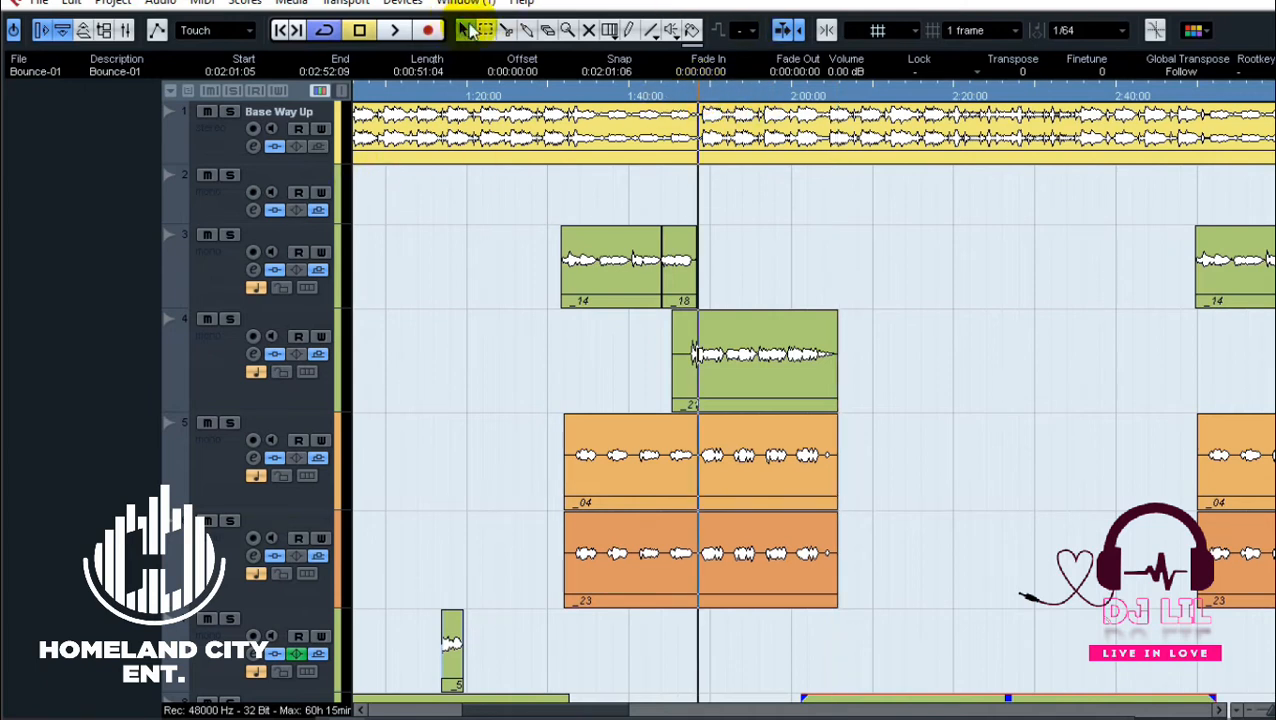
{"action": "left_click_drag", "start_coordinate": [545, 712], "coordinate": [470, 708]}
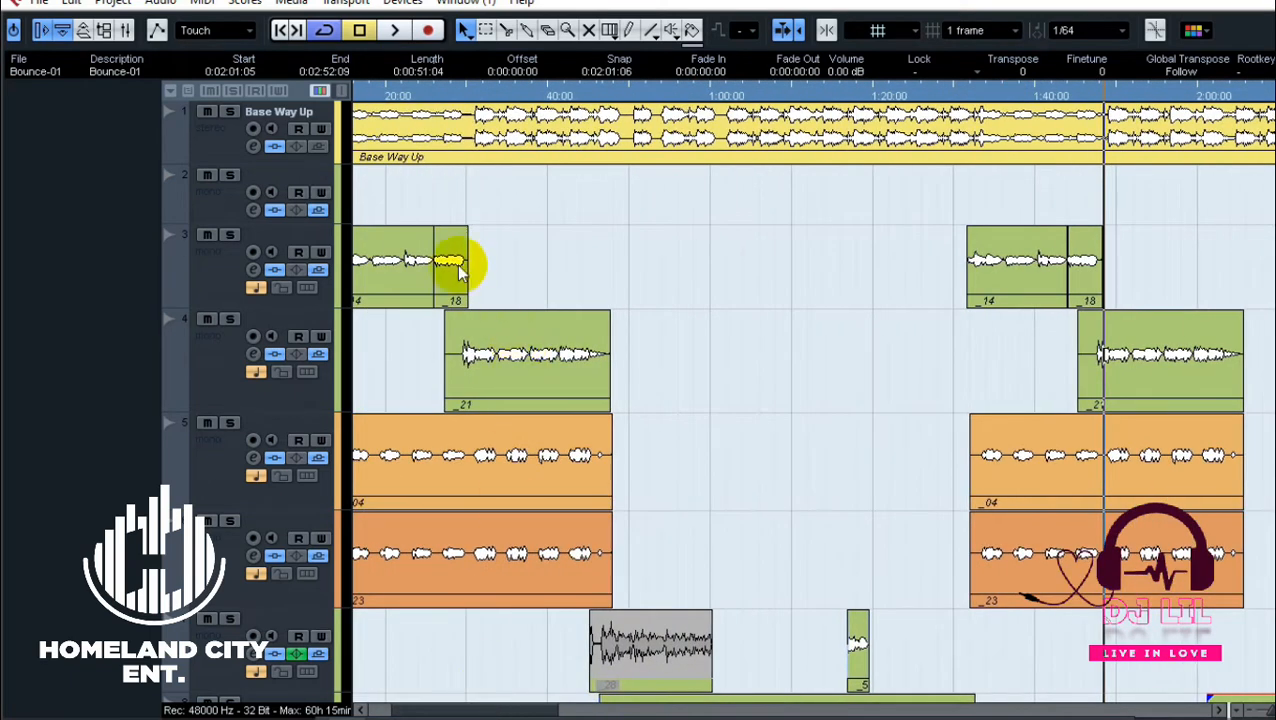
{"action": "left_click", "coordinate": [473, 97]}
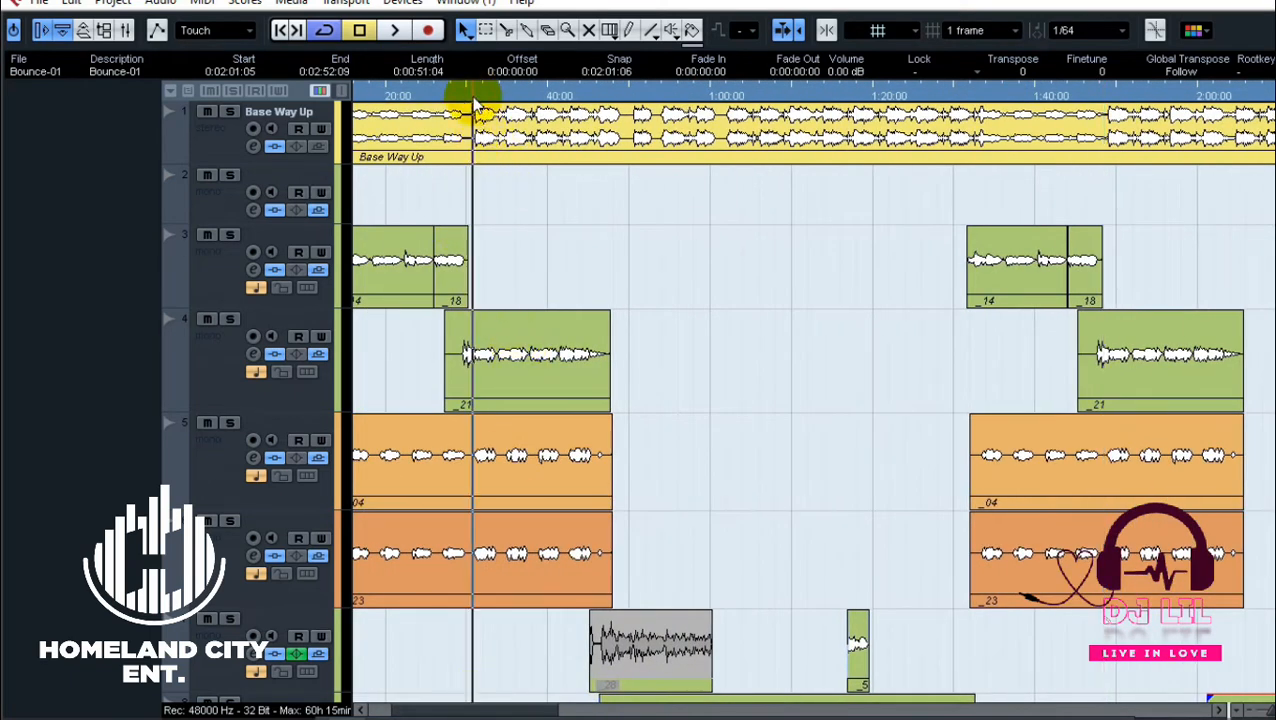
{"action": "left_click", "coordinate": [394, 30]}
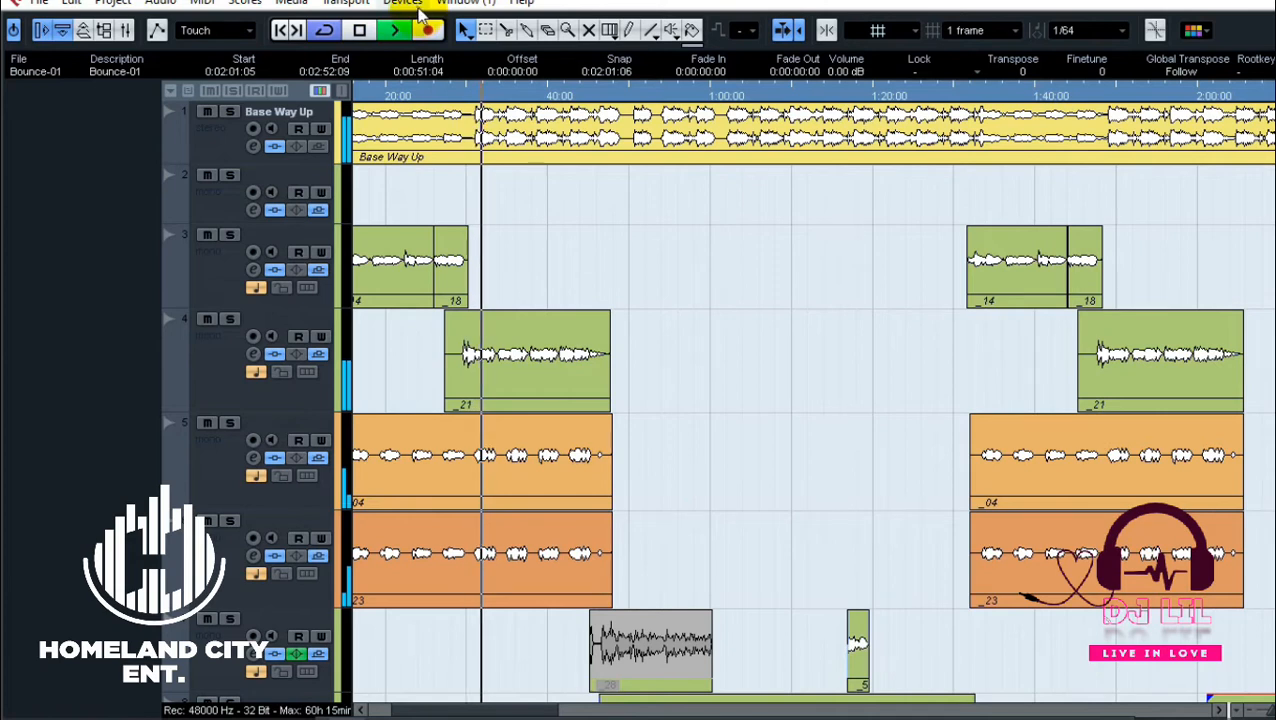
- Reopen Ozone 8 on the Stereo Out channel while the song is playing
{"action": "left_click", "coordinate": [403, 2]}
{"action": "left_click", "coordinate": [447, 108]}
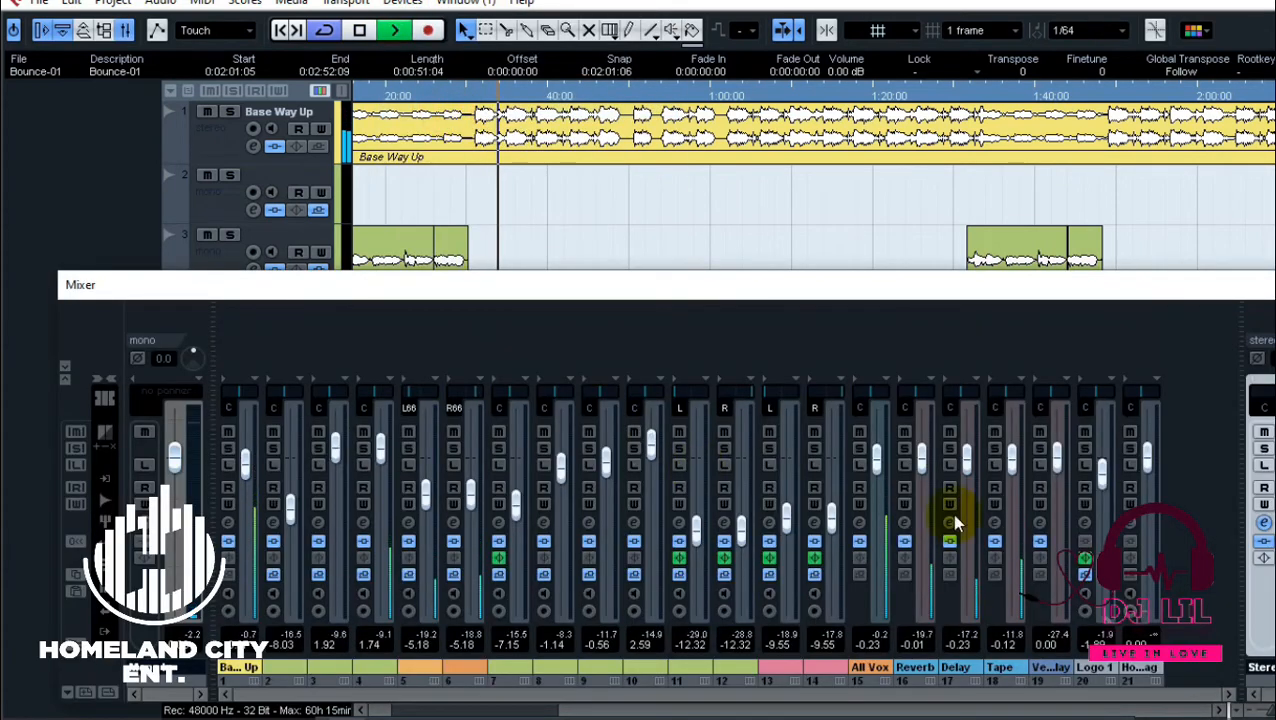
{"action": "left_click", "coordinate": [1040, 545]}
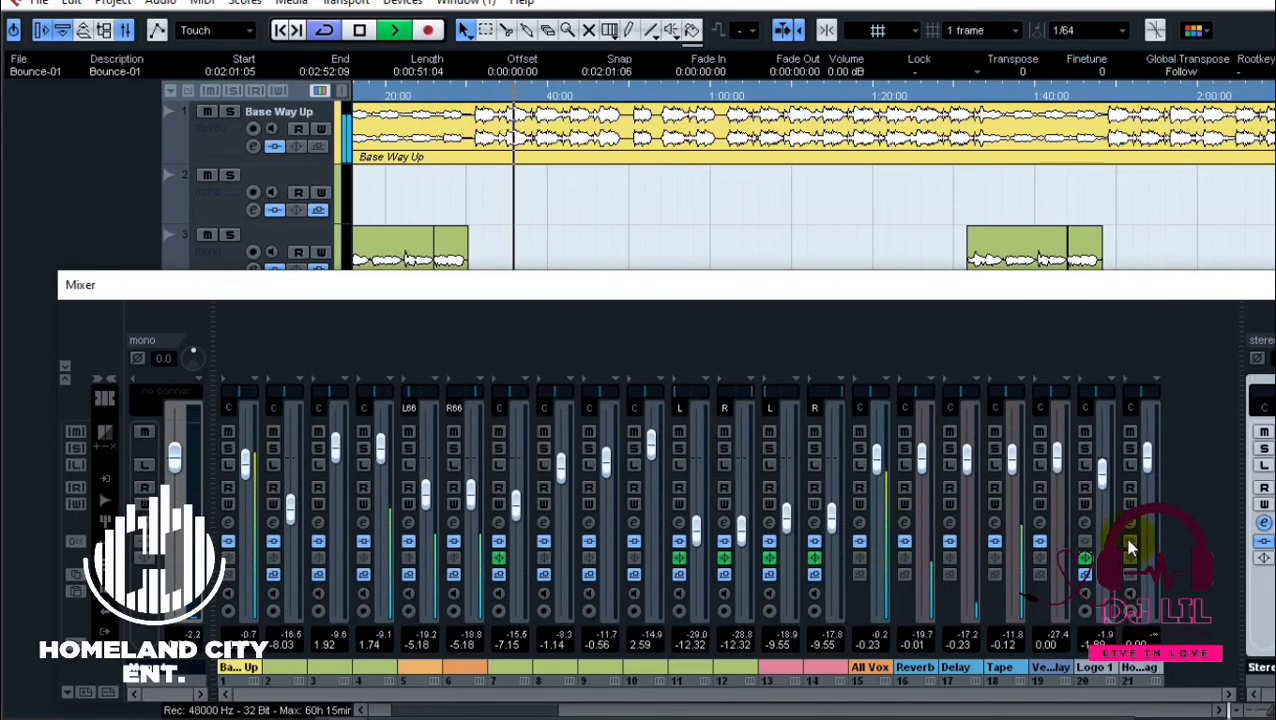
{"action": "left_click", "coordinate": [1262, 524]}
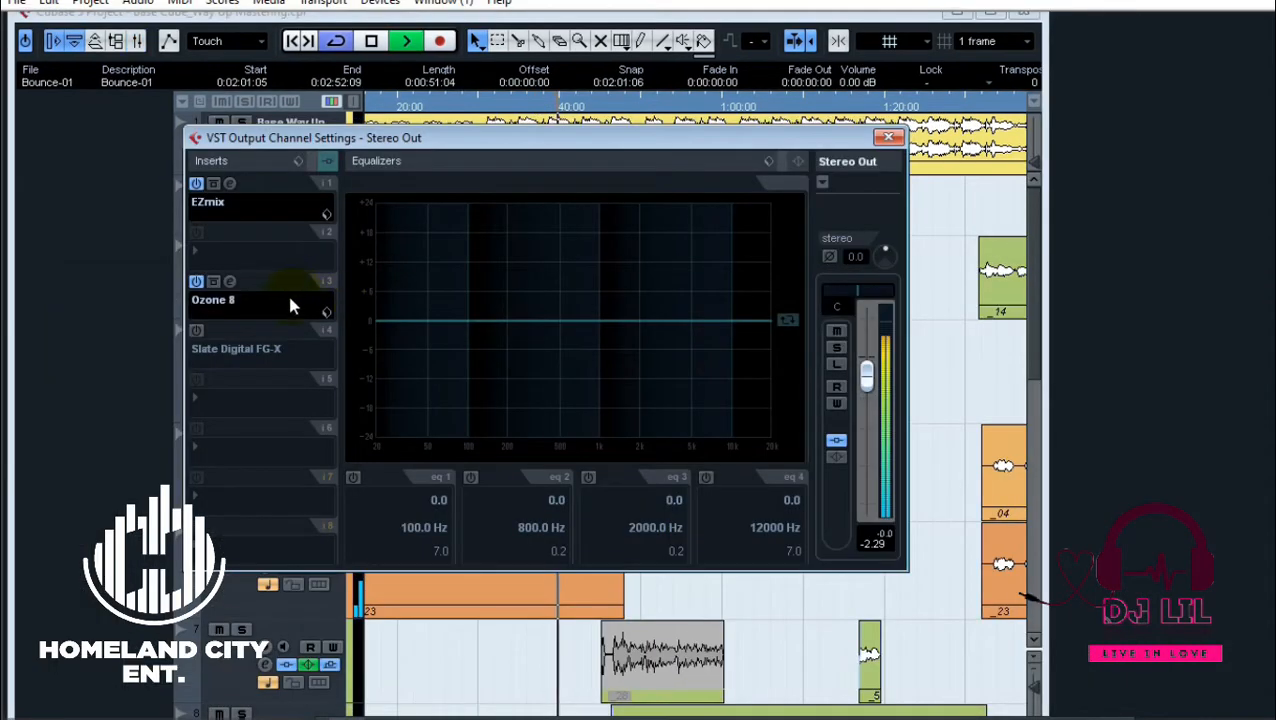
{"action": "left_click", "coordinate": [230, 282]}
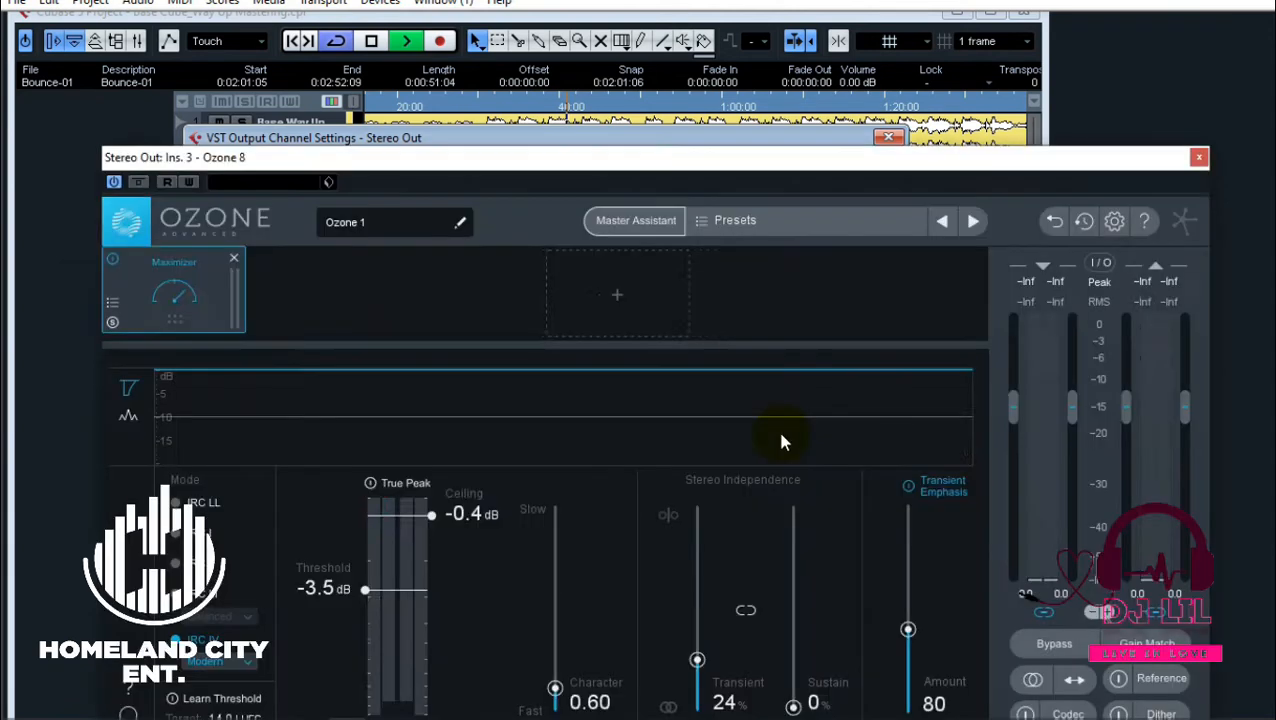
- Run Ozone's Master Assistant with the CD target and Medium intensity, accept its suggestion, and stop playback
{"action": "left_click", "coordinate": [636, 221]}
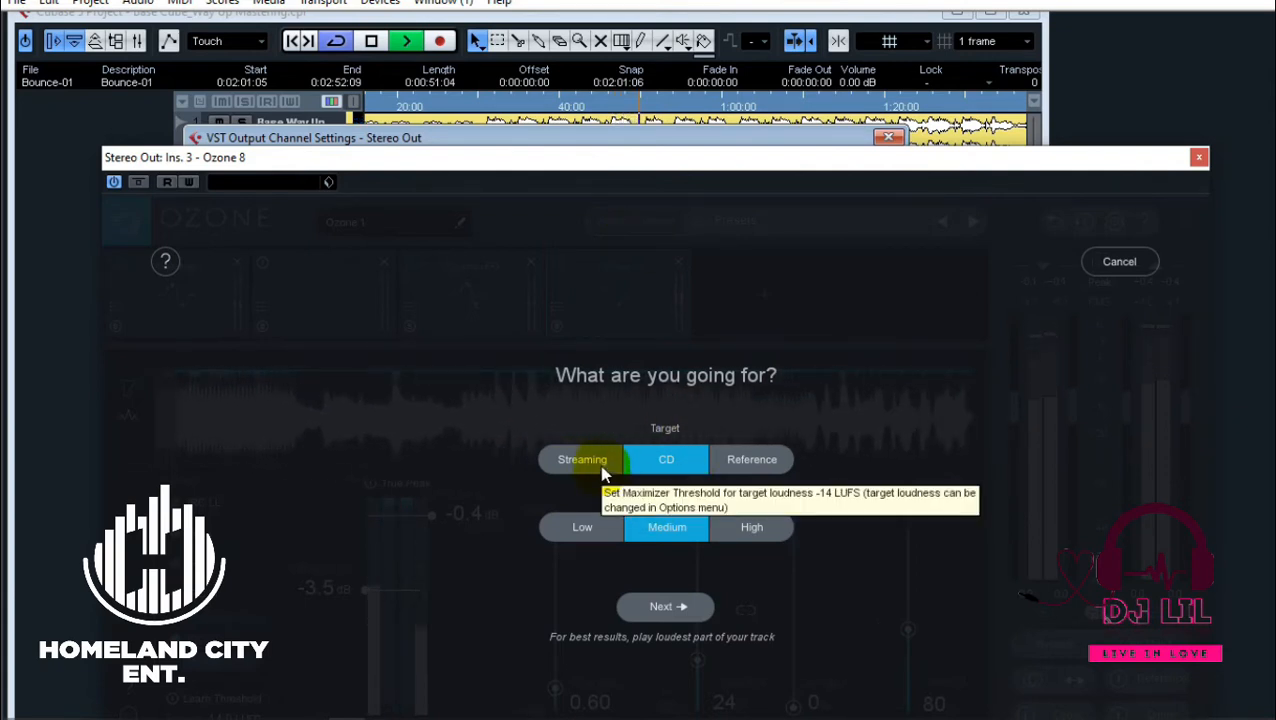
{"action": "left_click", "coordinate": [655, 607]}
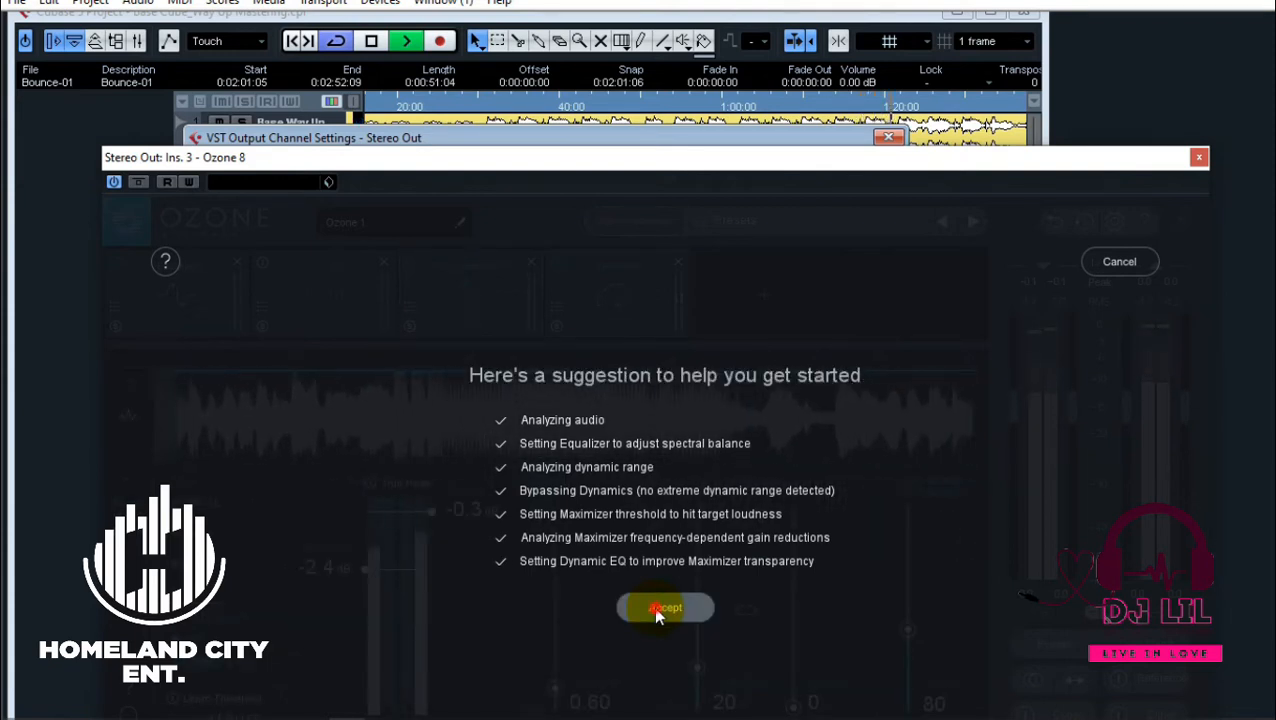
{"action": "left_click", "coordinate": [656, 612]}
{"action": "key", "text": "space"}
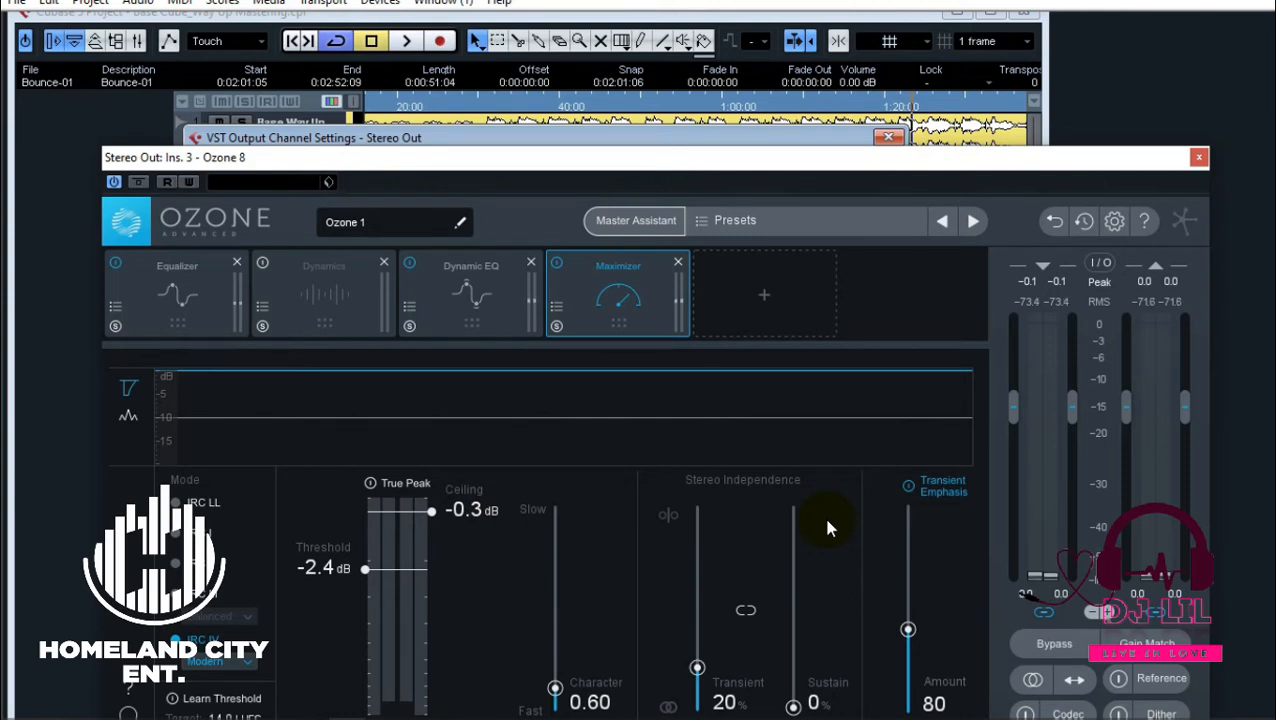
- Move the Ozone window fully into view and review the generated Dynamic EQ, Equalizer and Maximizer settings
{"action": "left_click", "coordinate": [789, 140]}
{"action": "left_click_drag", "start_coordinate": [774, 165], "coordinate": [752, 33]}
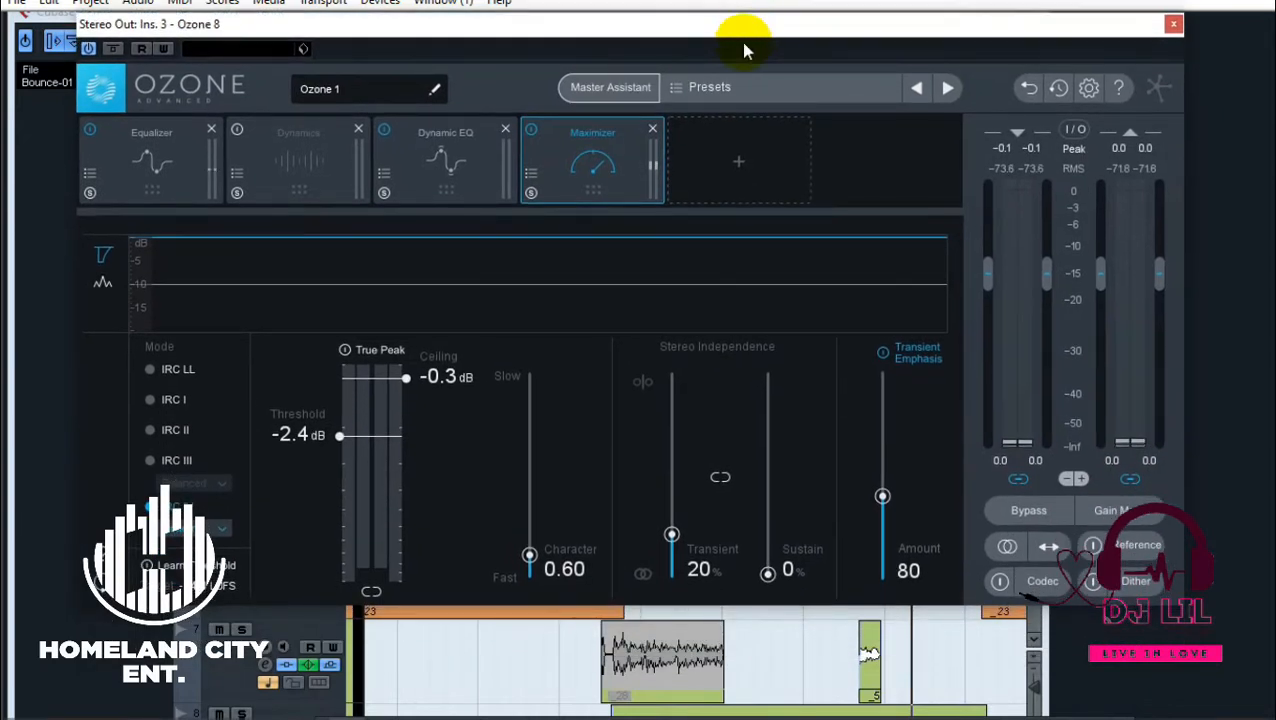
{"action": "left_click", "coordinate": [460, 158]}
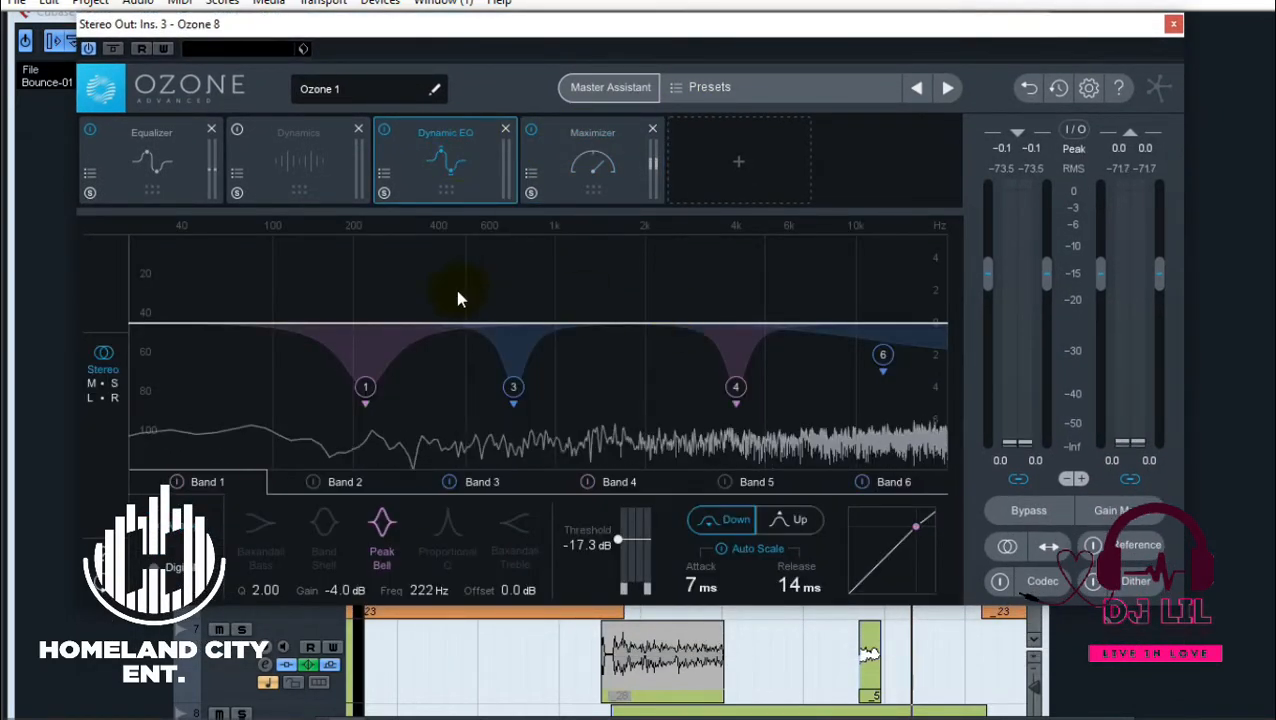
{"action": "left_click", "coordinate": [185, 196]}
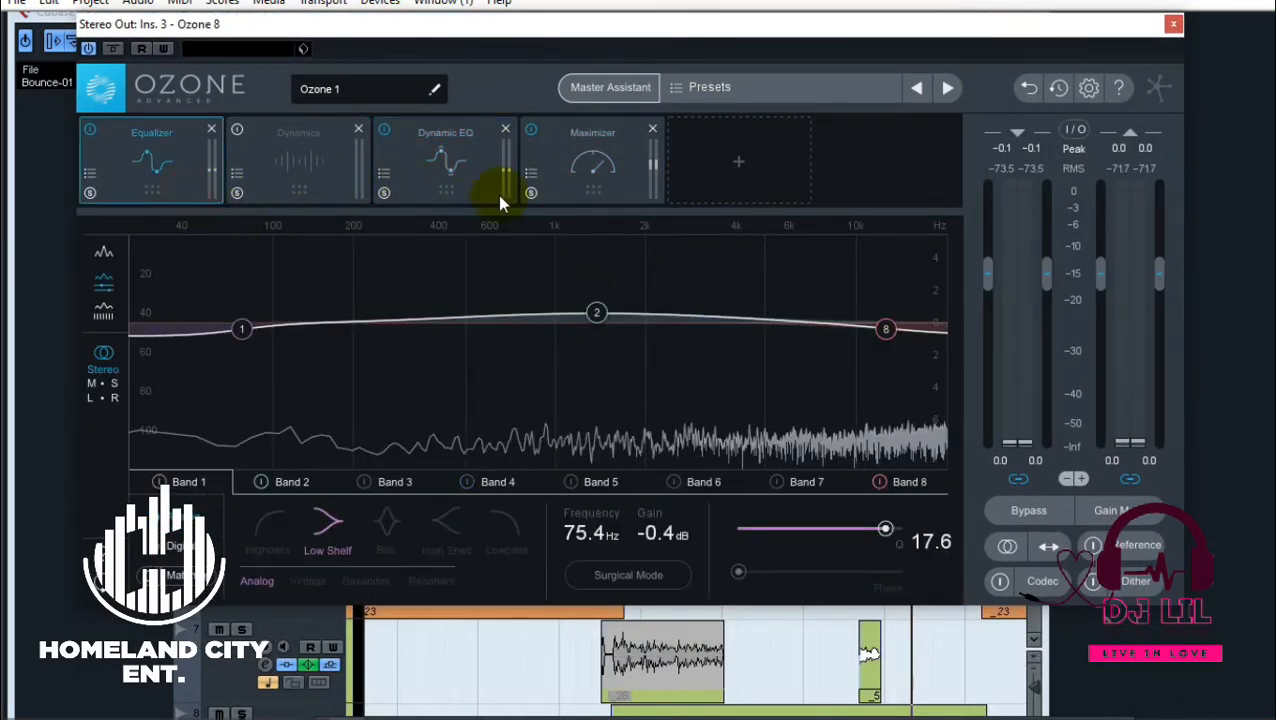
{"action": "left_click", "coordinate": [561, 190]}
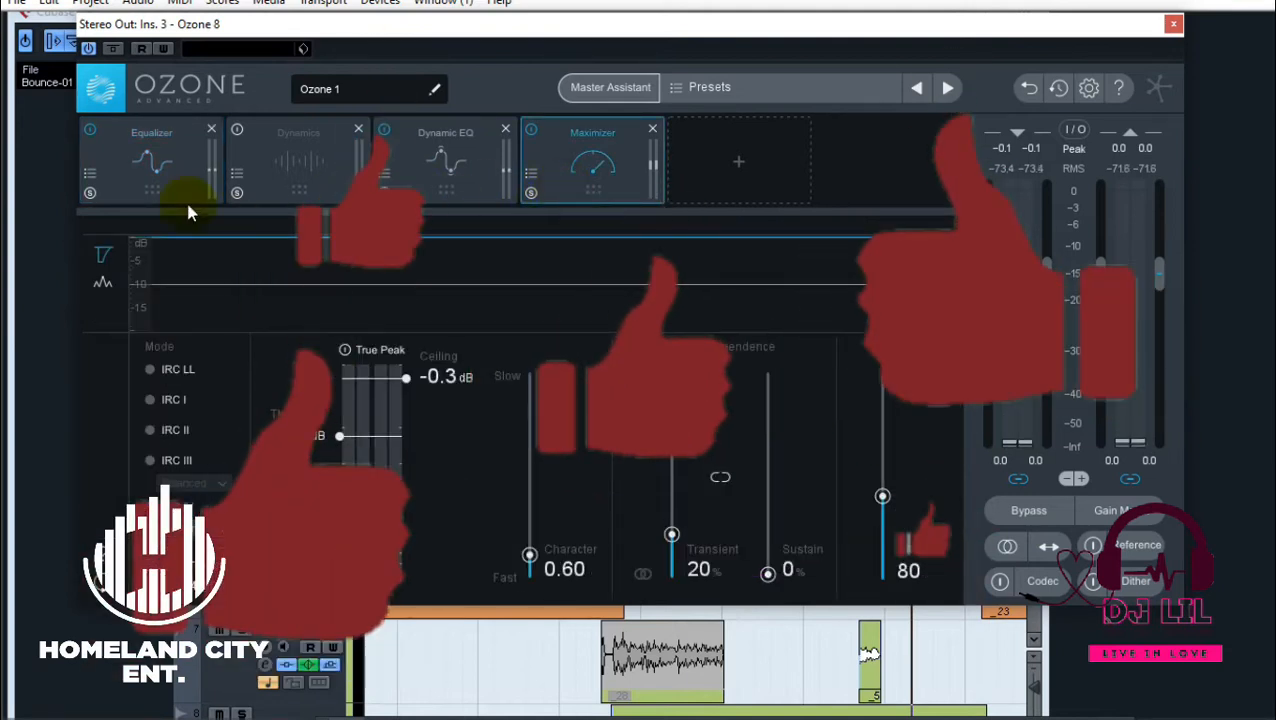
- In Ozone's Equalizer, adjust the Band 1 low shelf during playback to 41.8 Hz and -0.7 dB
{"action": "left_click", "coordinate": [126, 178]}
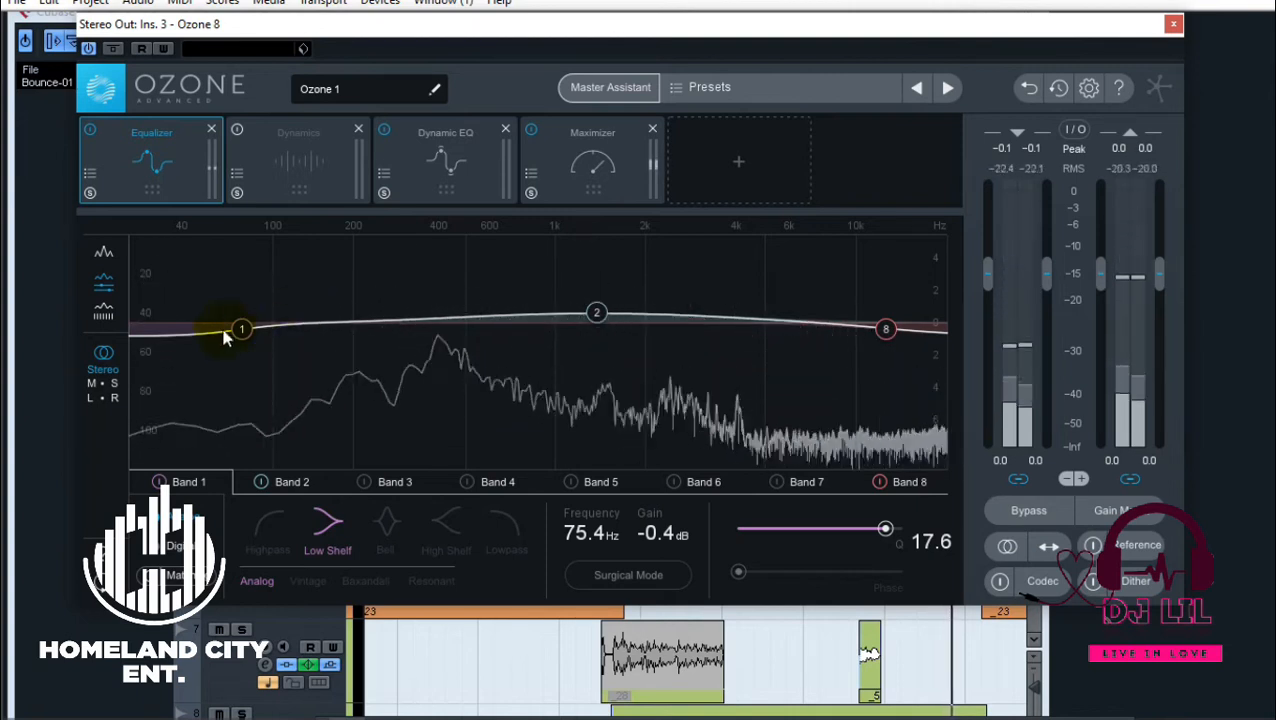
{"action": "left_click_drag", "start_coordinate": [238, 340], "coordinate": [196, 368]}
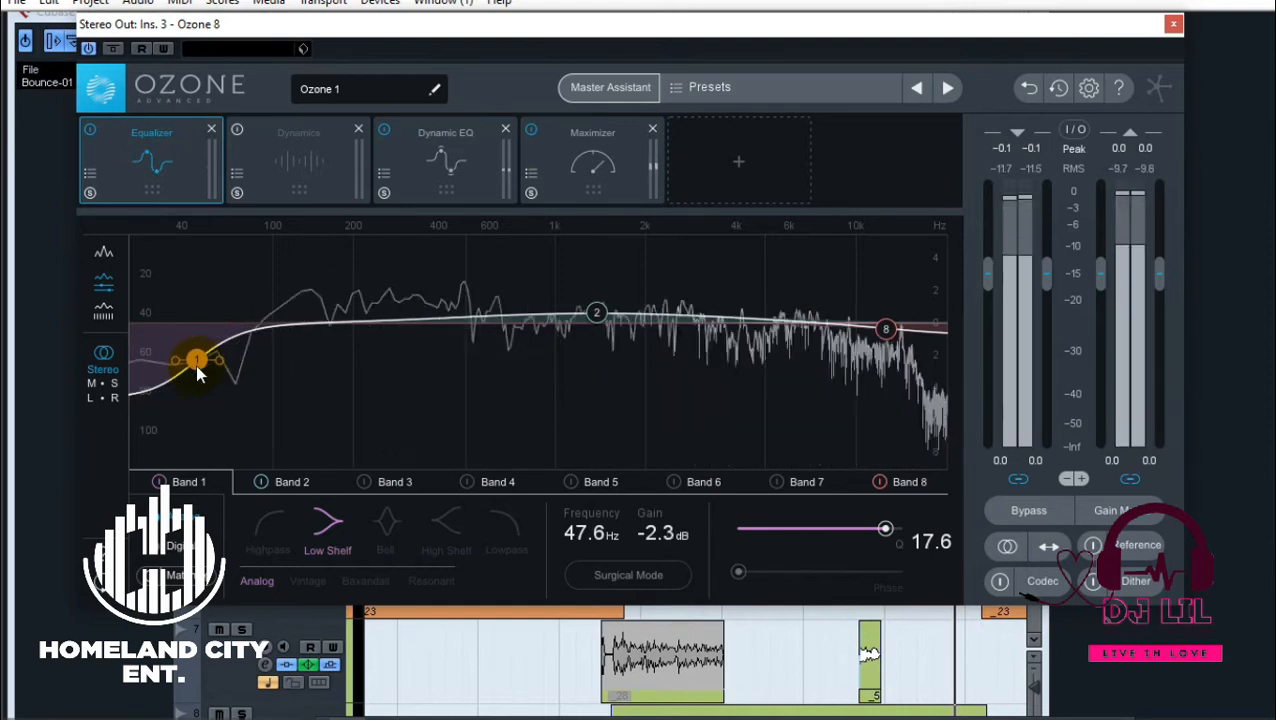
{"action": "left_click_drag", "start_coordinate": [199, 361], "coordinate": [193, 340]}
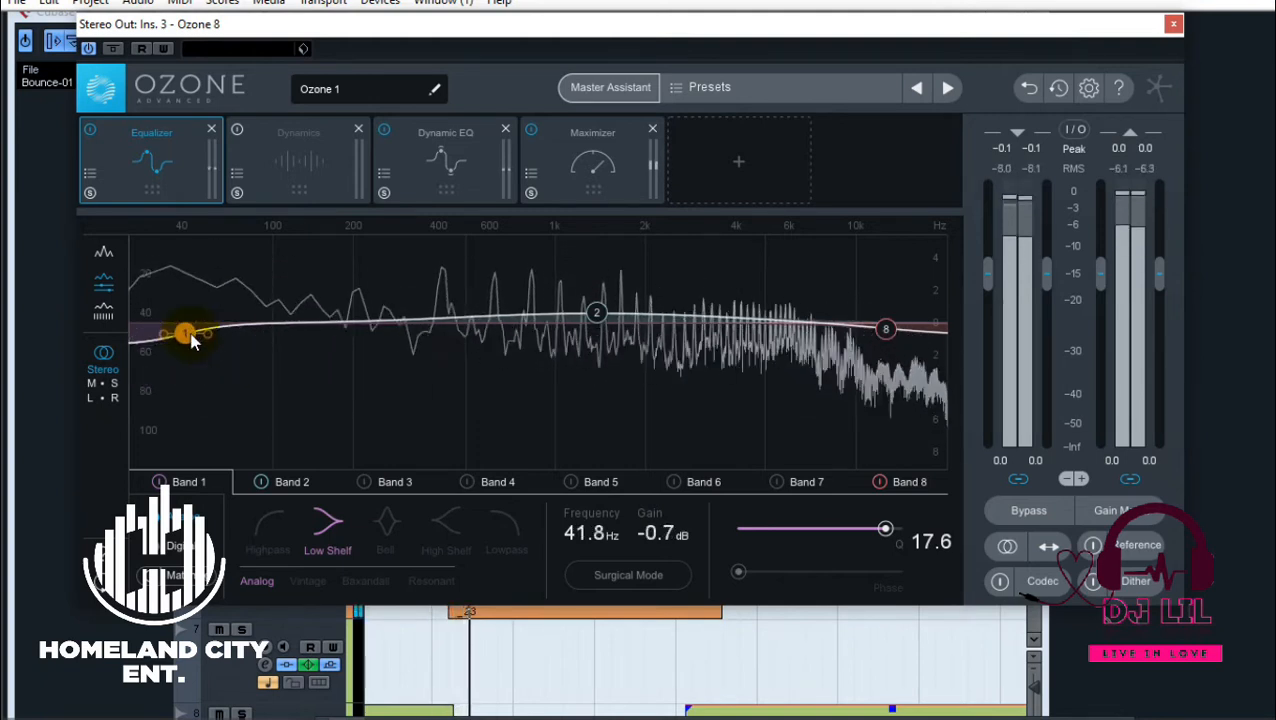
- Move playback to about 1:46 and adjust the Equalizer's Band 1 low shelf to 39.1 Hz and -2.2 dB
{"action": "left_click_drag", "start_coordinate": [955, 18], "coordinate": [880, 215]}
{"action": "left_click", "coordinate": [585, 108]}
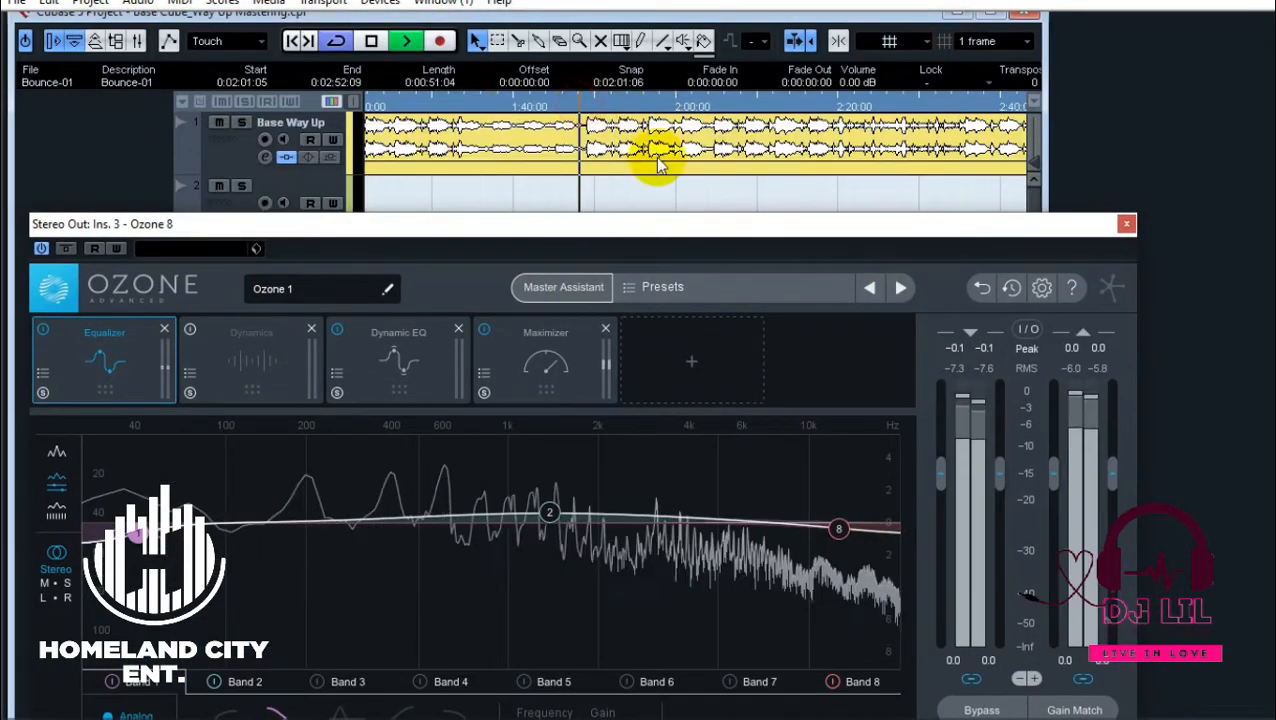
{"action": "left_click_drag", "start_coordinate": [655, 219], "coordinate": [748, 50]}
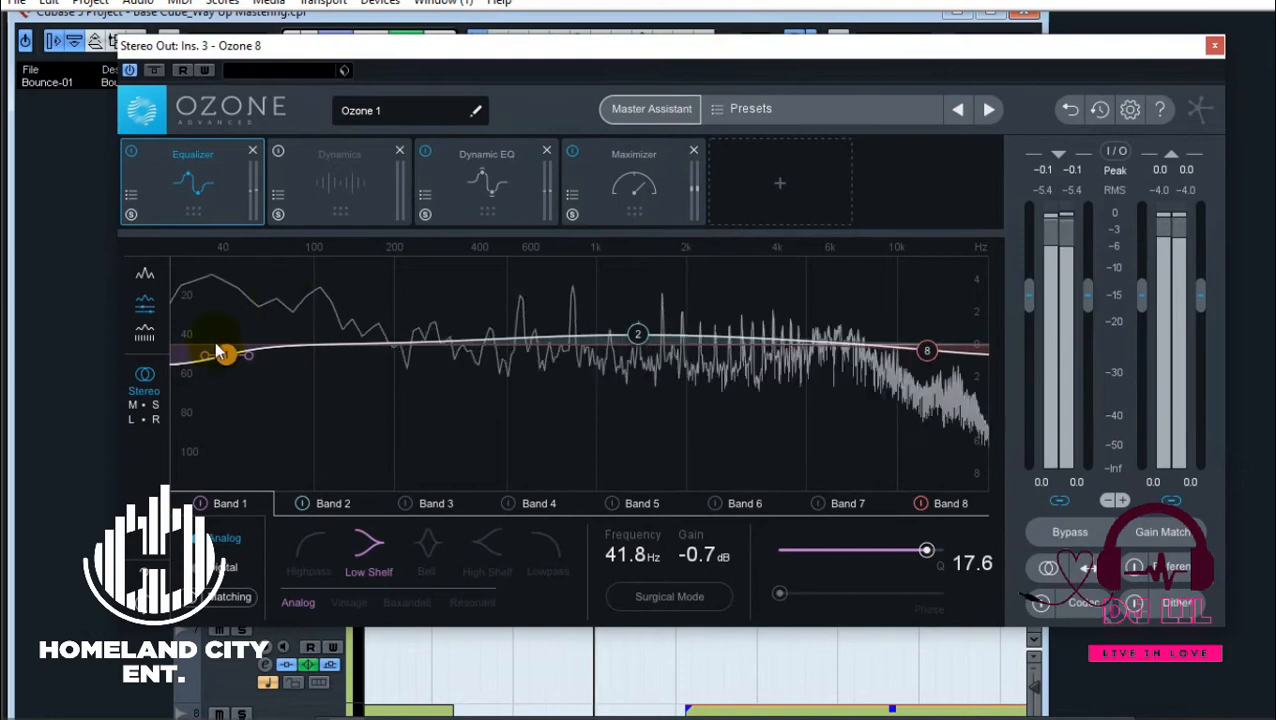
{"action": "left_click_drag", "start_coordinate": [228, 362], "coordinate": [222, 387]}
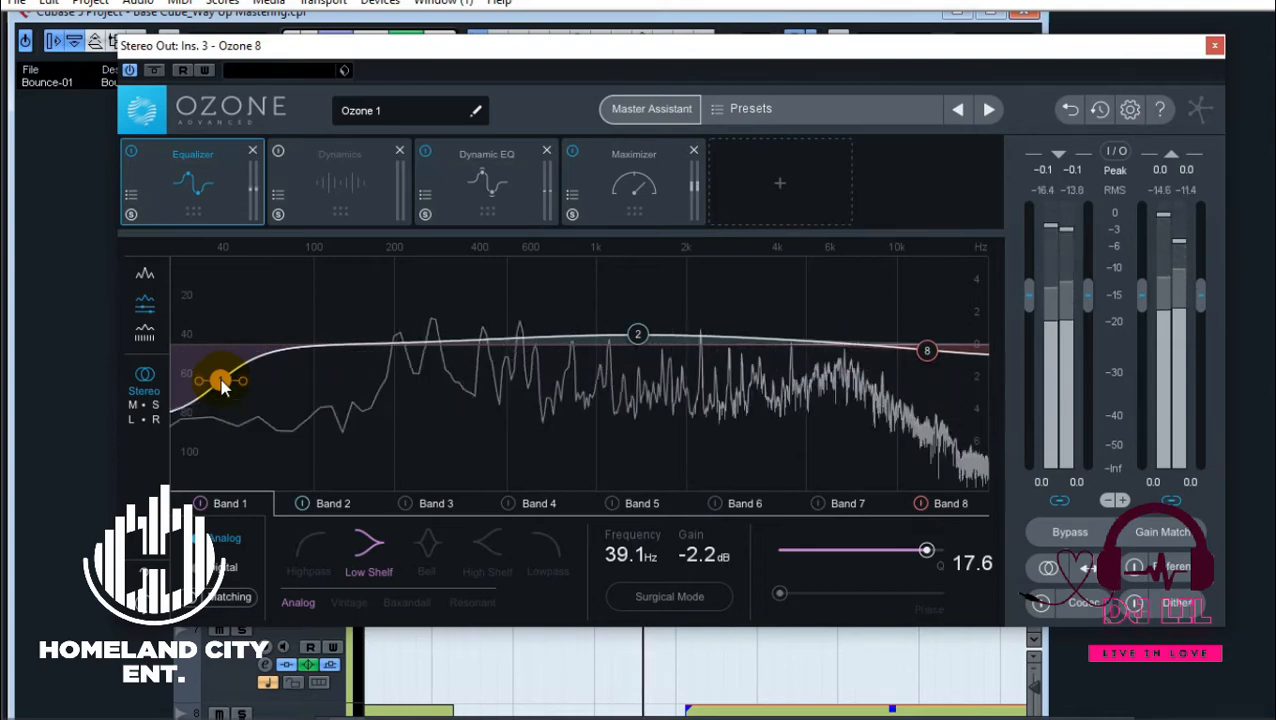
- In the Equalizer, adjust Band 1 to 38.7 Hz and -1.9 dB, Band 2 to 1.48 kHz and 0.7 dB, and Band 8 to 10.2 kHz and -0.3 dB
{"action": "left_click_drag", "start_coordinate": [222, 378], "coordinate": [221, 375]}
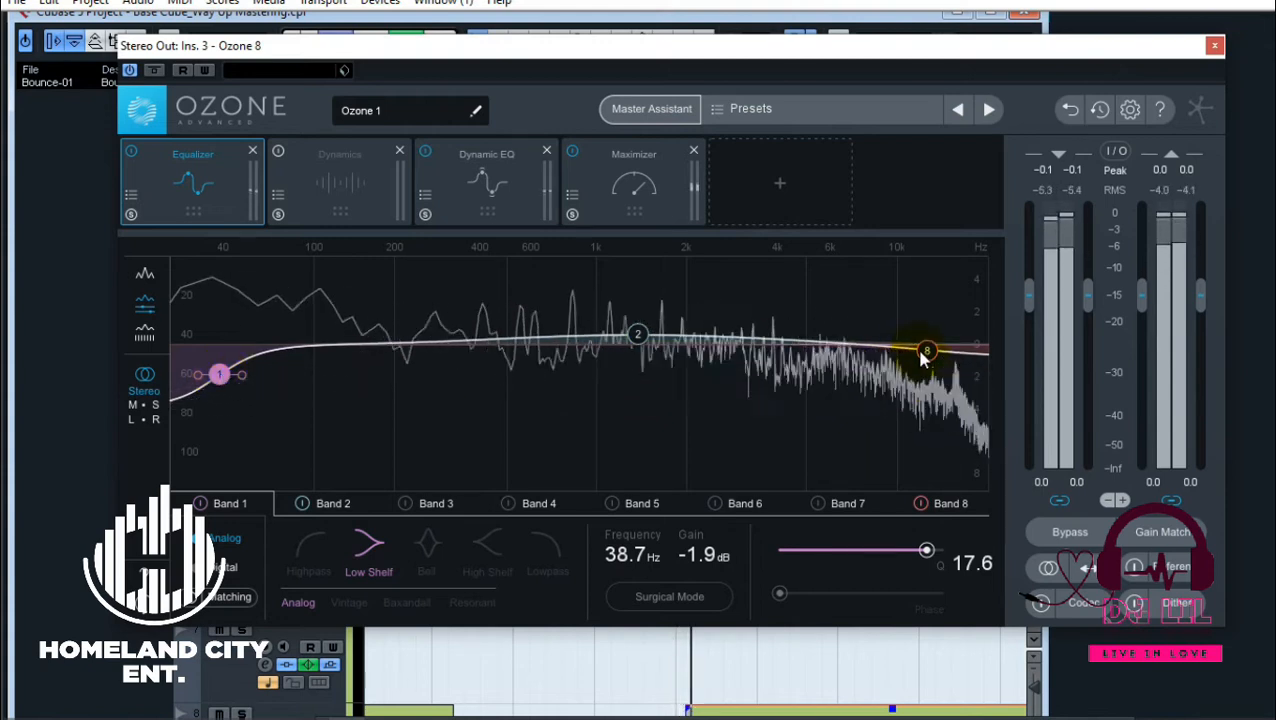
{"action": "left_click_drag", "start_coordinate": [636, 333], "coordinate": [645, 337]}
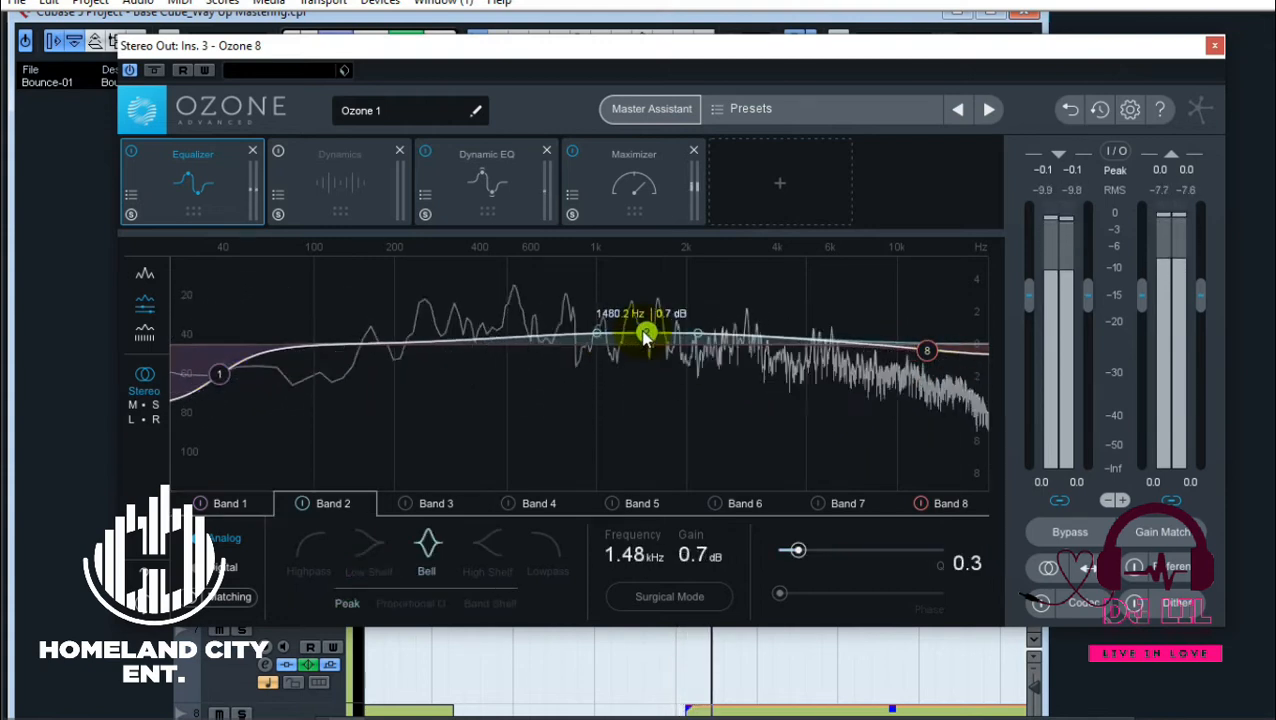
{"action": "left_click", "coordinate": [929, 351]}
{"action": "left_click_drag", "start_coordinate": [929, 351], "coordinate": [903, 355]}
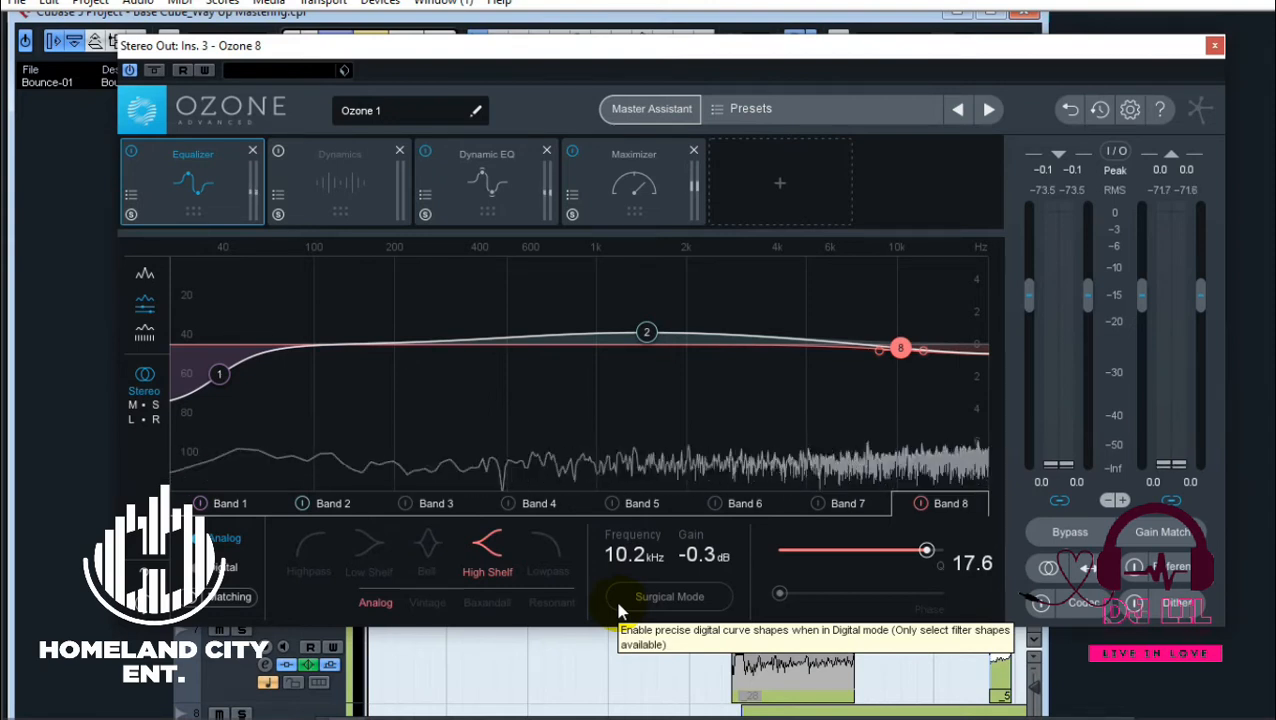
- In the Dynamic EQ, reduce the cut of Band 1 and adjust Band 3 to 720 Hz and -2.8 dB
{"action": "left_click", "coordinate": [513, 220]}
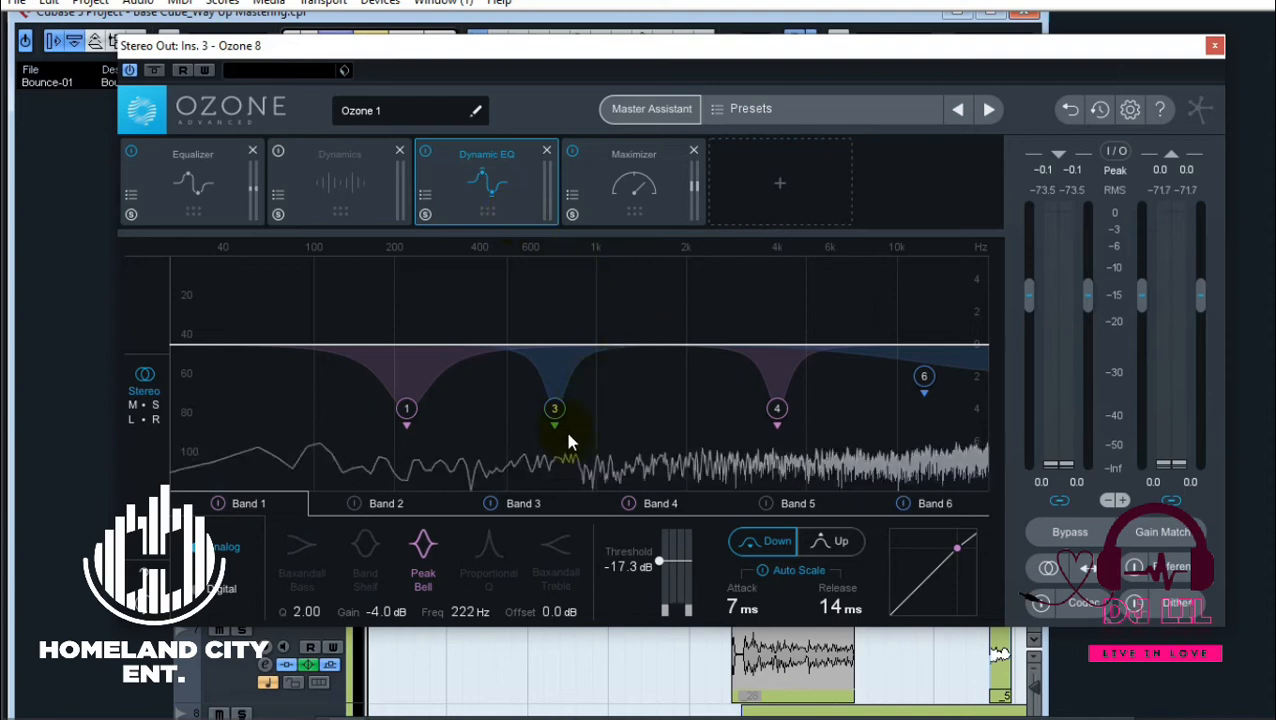
{"action": "left_click_drag", "start_coordinate": [407, 410], "coordinate": [402, 391]}
{"action": "left_click_drag", "start_coordinate": [554, 410], "coordinate": [553, 389]}
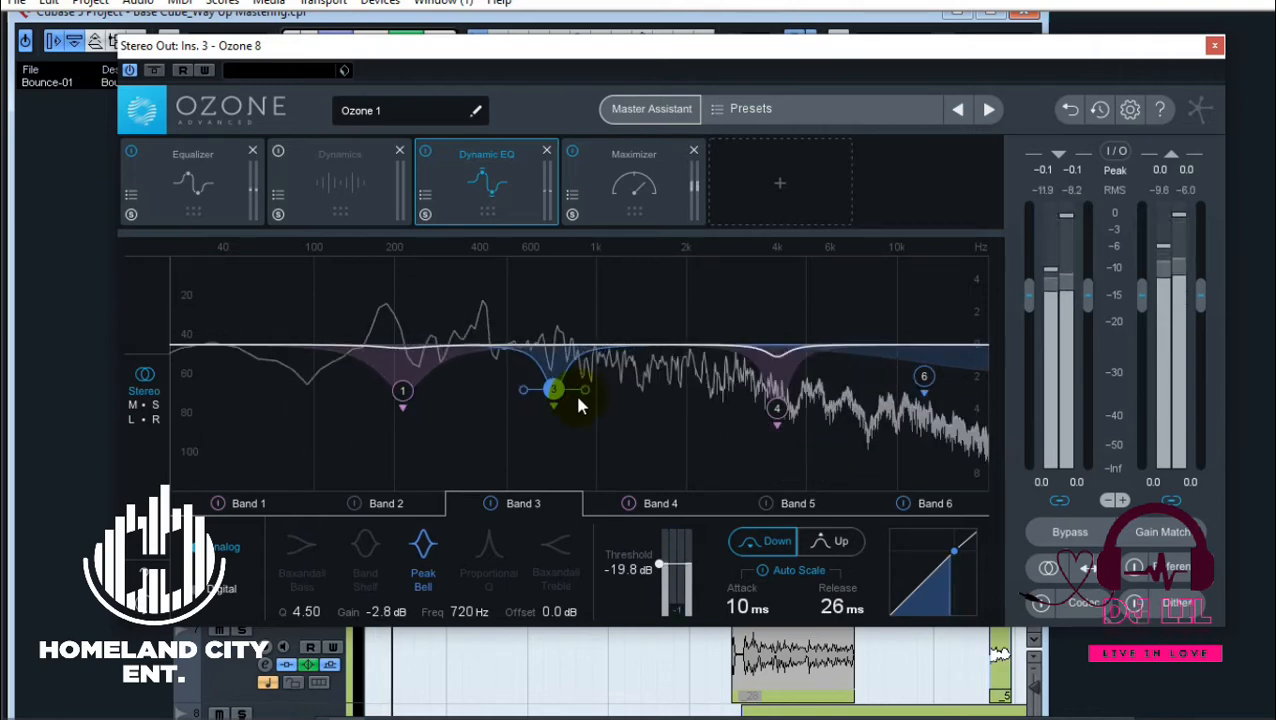
- Reposition the Ozone window and compare the song with and without the Dynamic EQ by bypassing it twice during playback, leaving it enabled
{"action": "left_click_drag", "start_coordinate": [840, 43], "coordinate": [660, 326]}
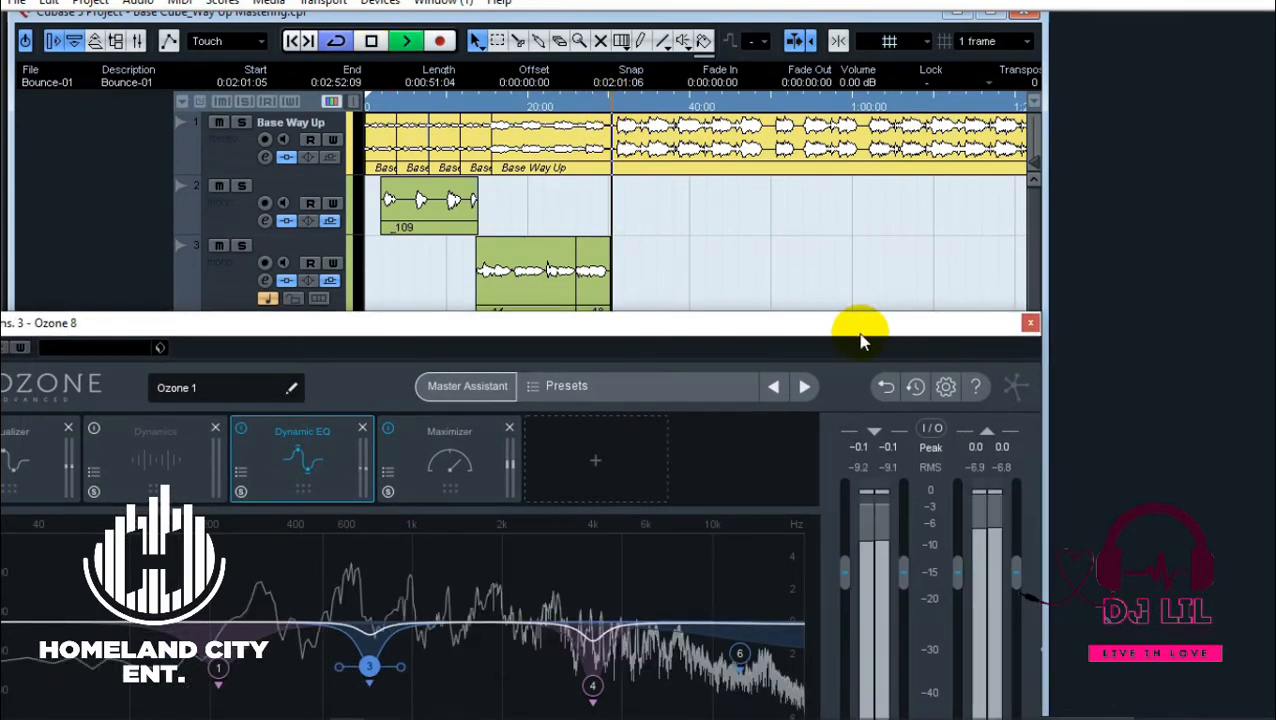
{"action": "left_click_drag", "start_coordinate": [849, 328], "coordinate": [948, 30]}
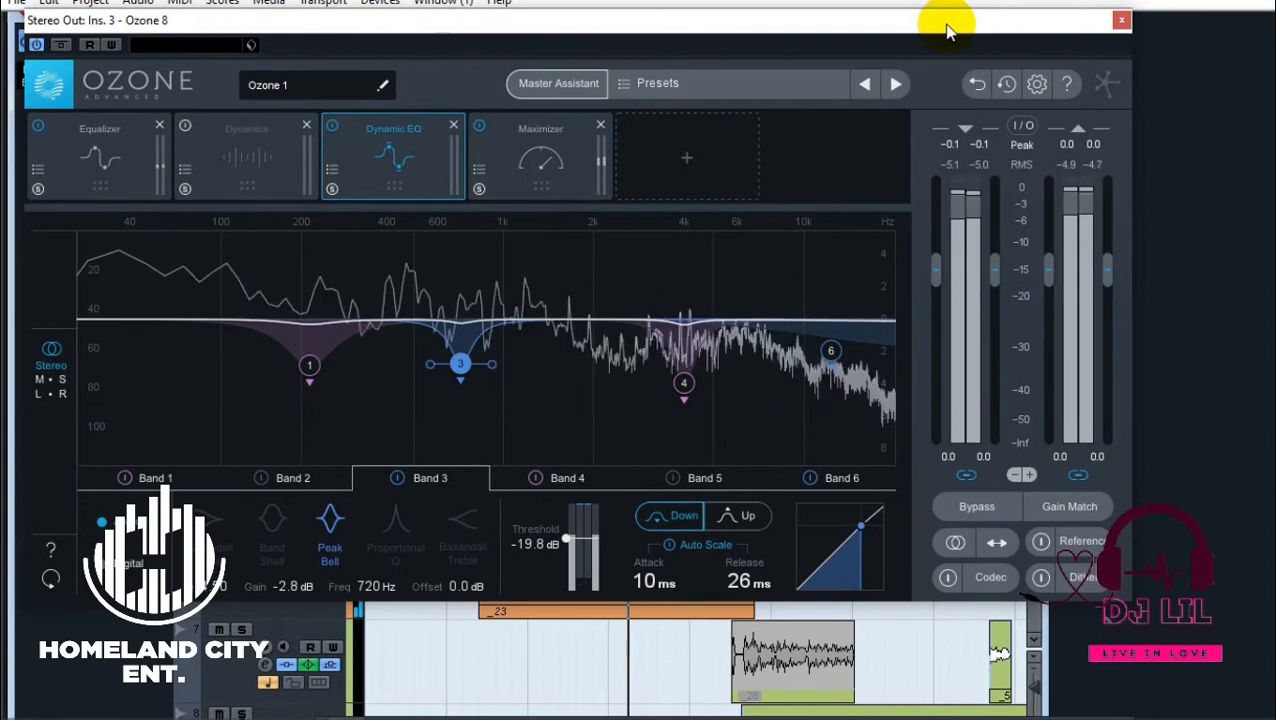
{"action": "left_click", "coordinate": [334, 130]}
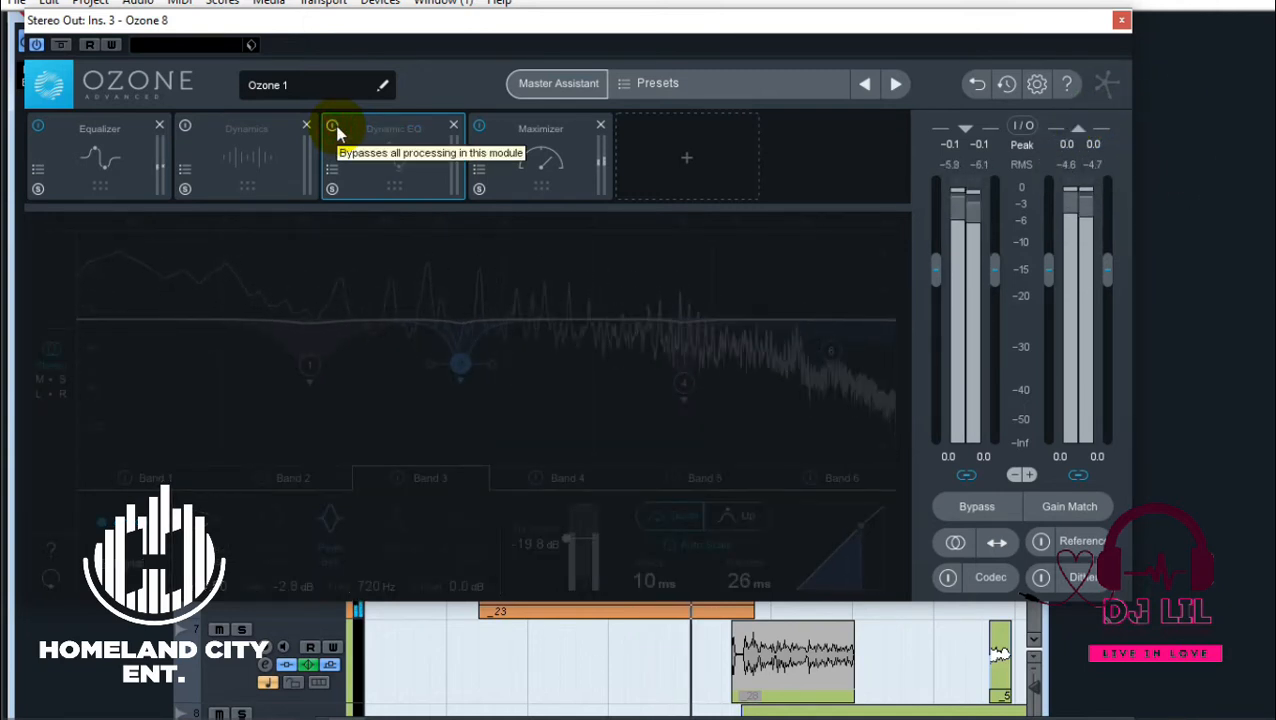
{"action": "left_click", "coordinate": [334, 130]}
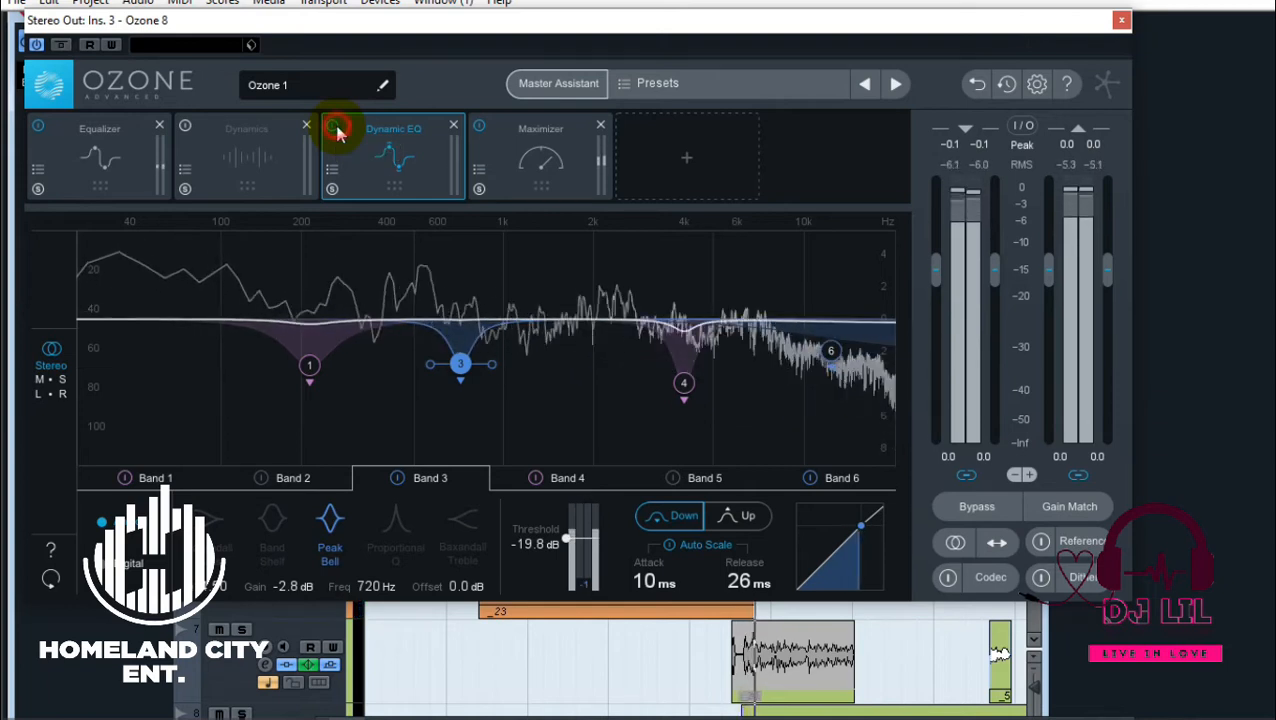
{"action": "left_click", "coordinate": [334, 130]}
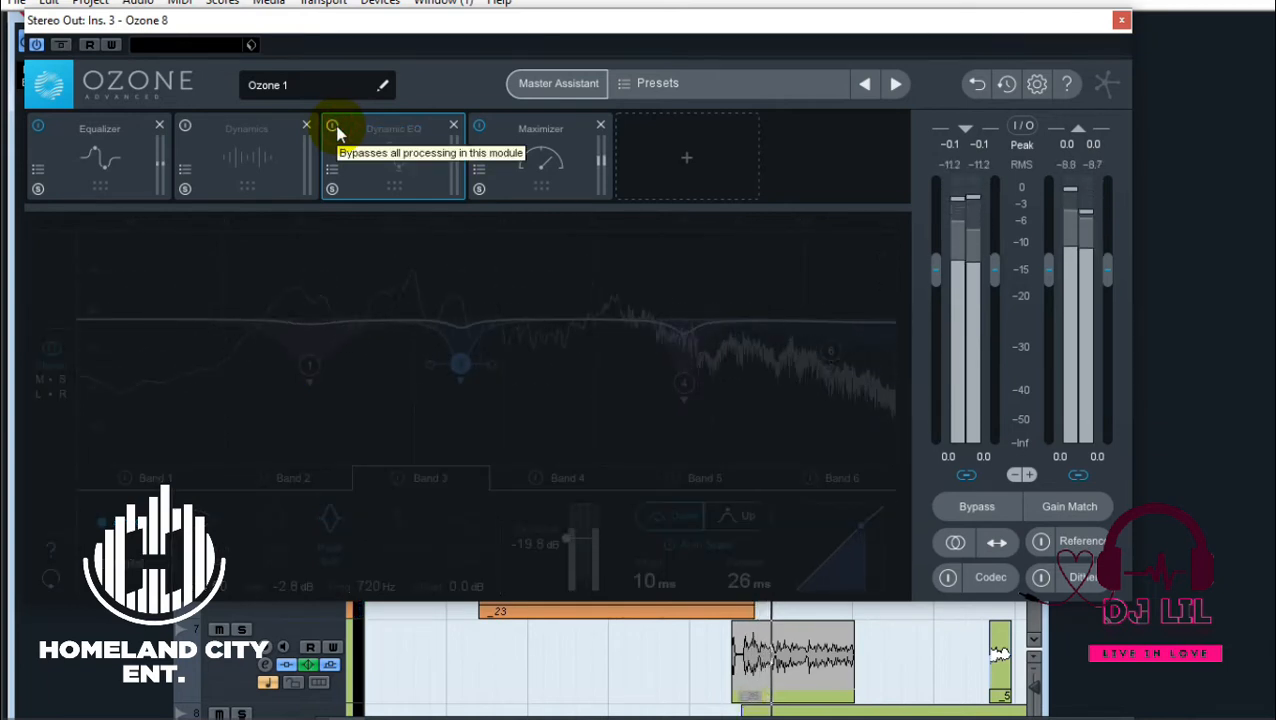
{"action": "left_click", "coordinate": [334, 129]}
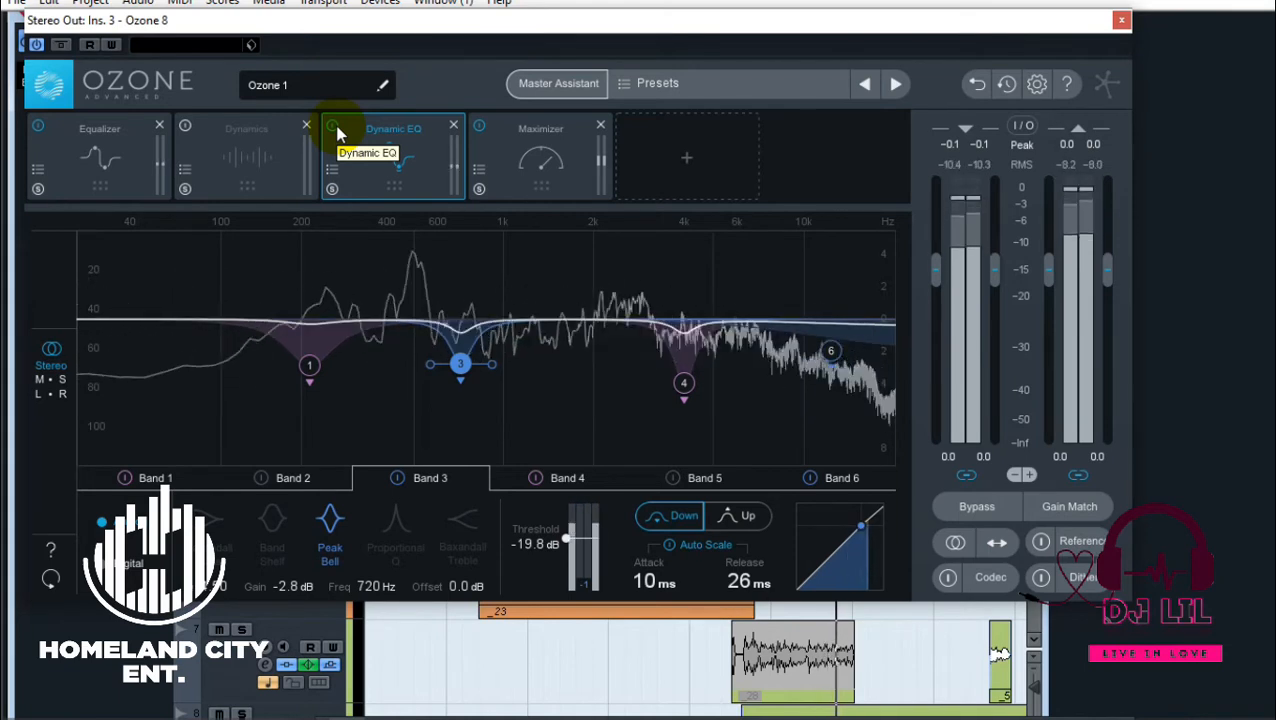
- Adjust Dynamic EQ Band 1 to 95 Hz/-2.6 dB, Band 3 to 647 Hz/-3.1 dB and Band 6 to 12.6 kHz/-1.8 dB, and compare against bypass
{"action": "left_click_drag", "start_coordinate": [312, 370], "coordinate": [216, 358]}
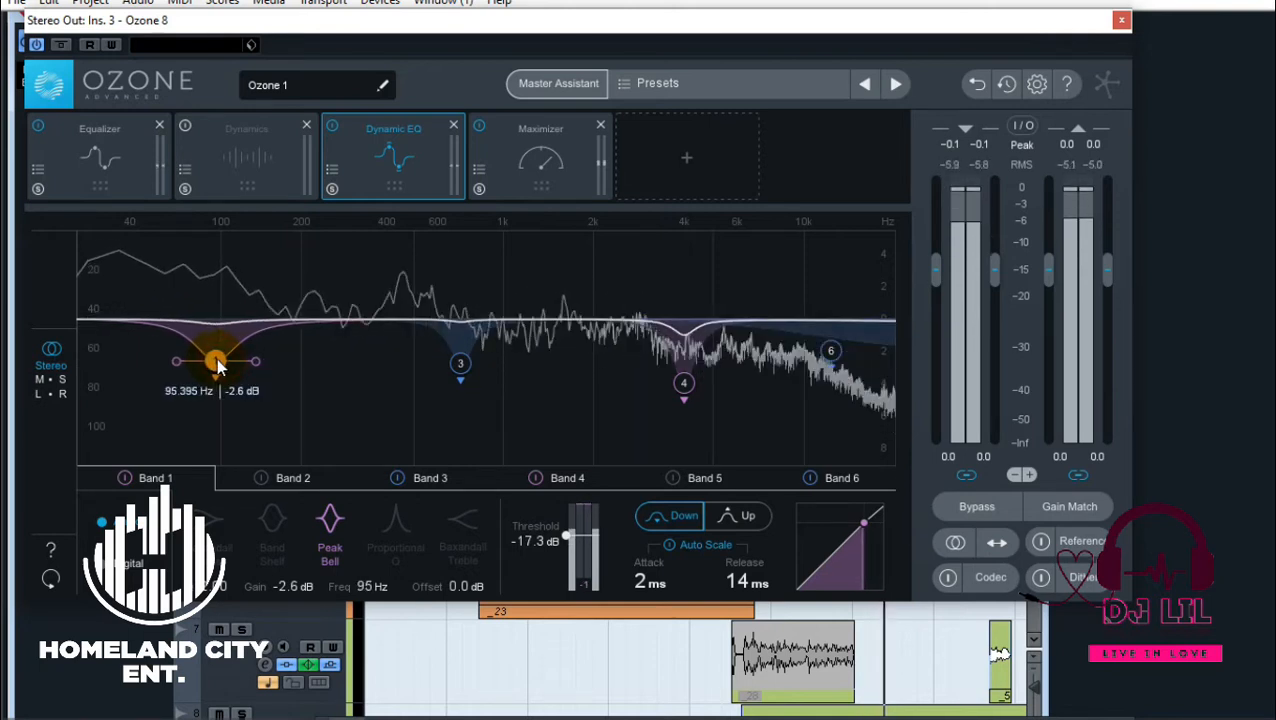
{"action": "left_click_drag", "start_coordinate": [462, 364], "coordinate": [449, 383]}
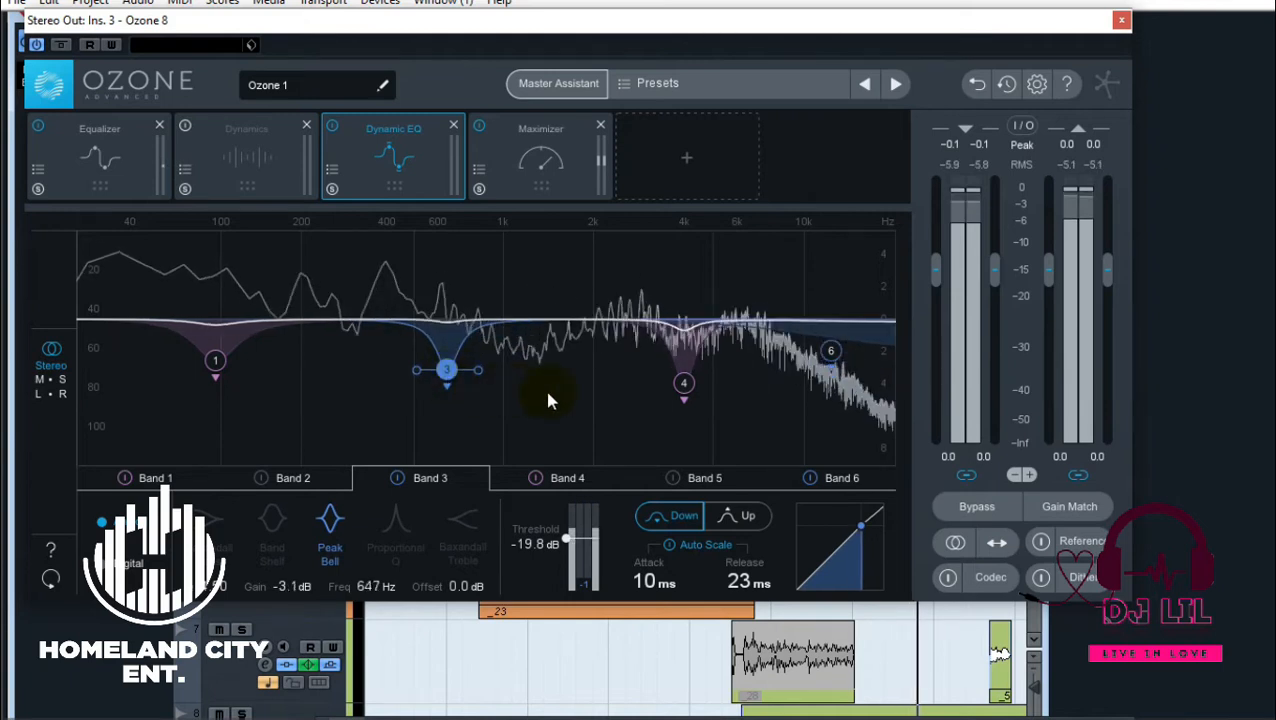
{"action": "left_click_drag", "start_coordinate": [684, 391], "coordinate": [686, 389]}
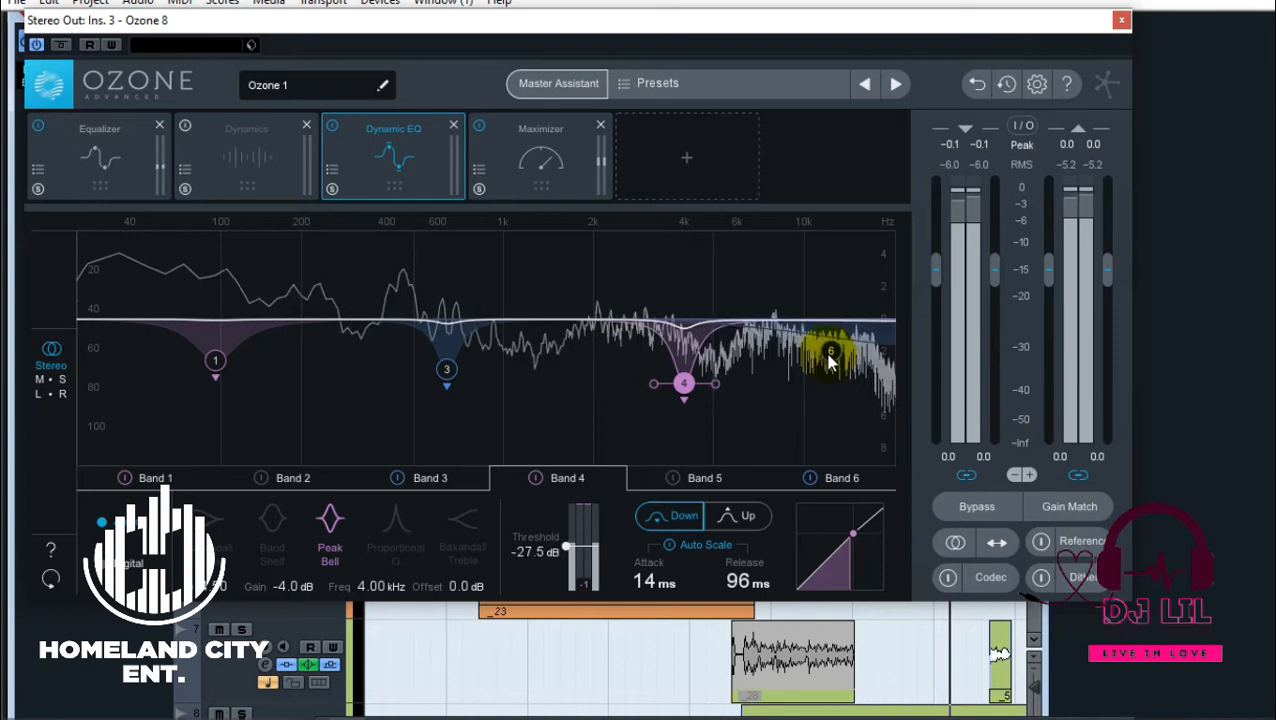
{"action": "left_click", "coordinate": [830, 354]}
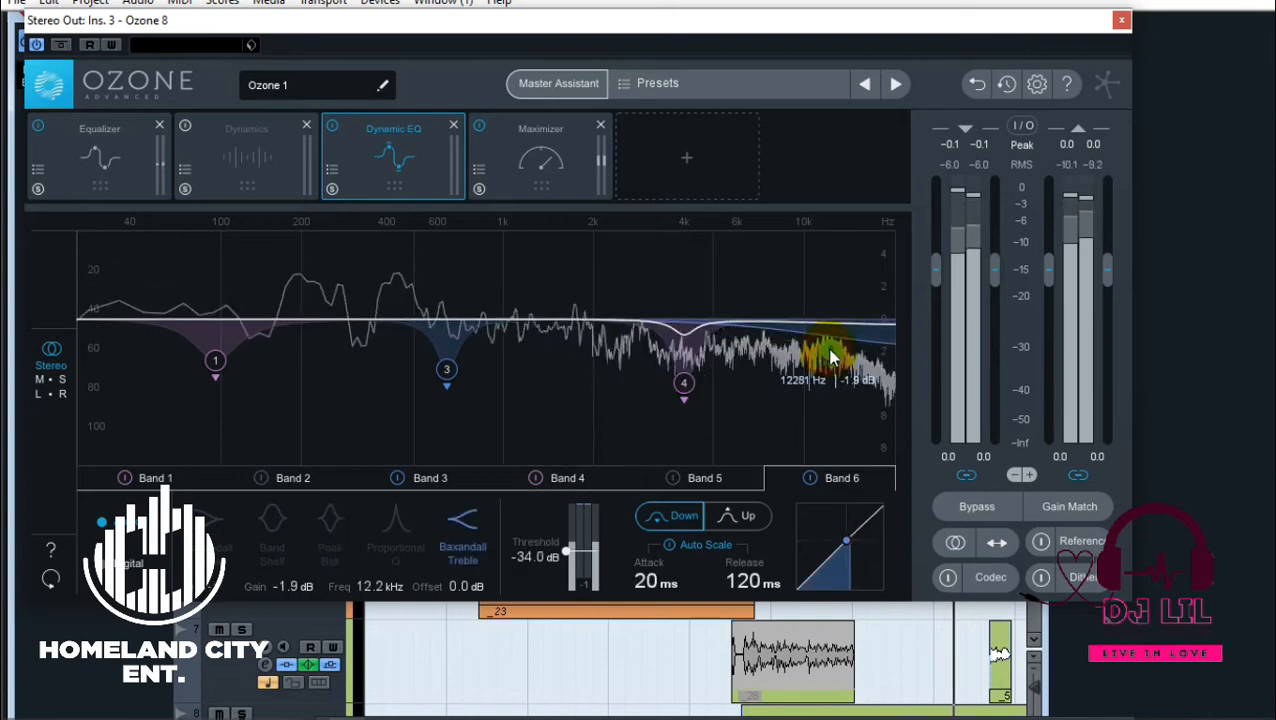
{"action": "left_click", "coordinate": [333, 127]}
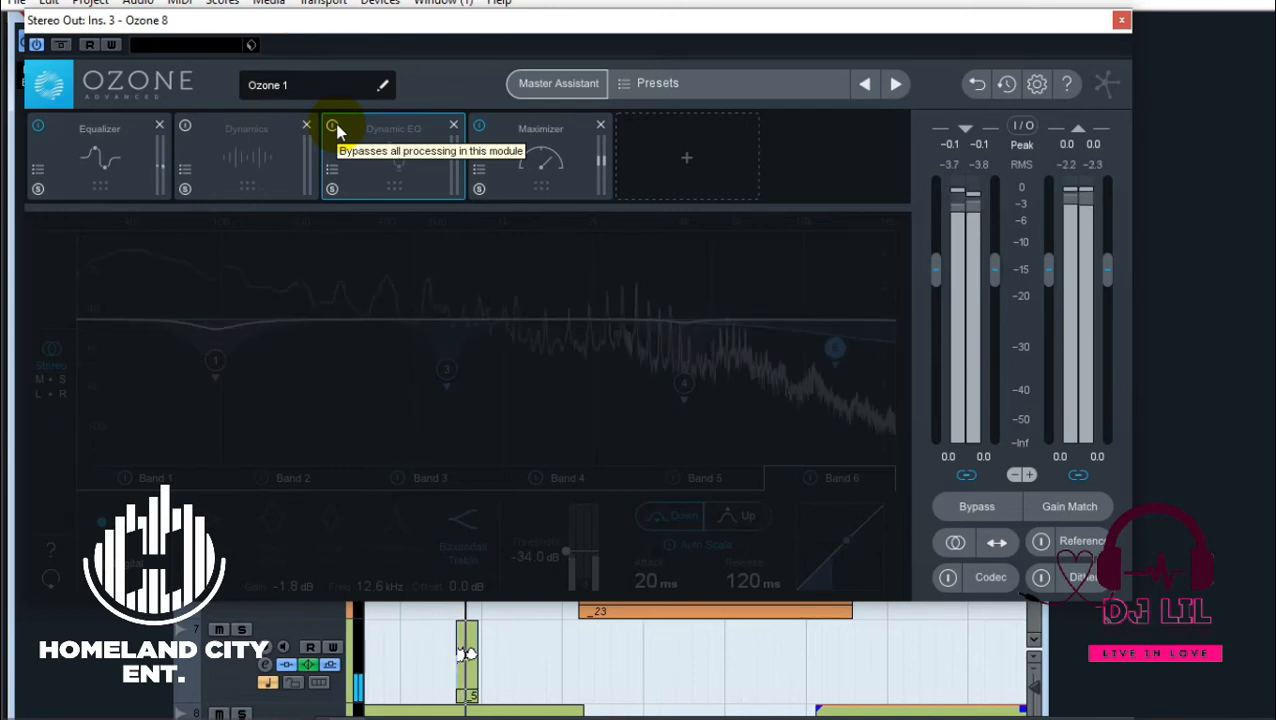
{"action": "left_click", "coordinate": [334, 127]}
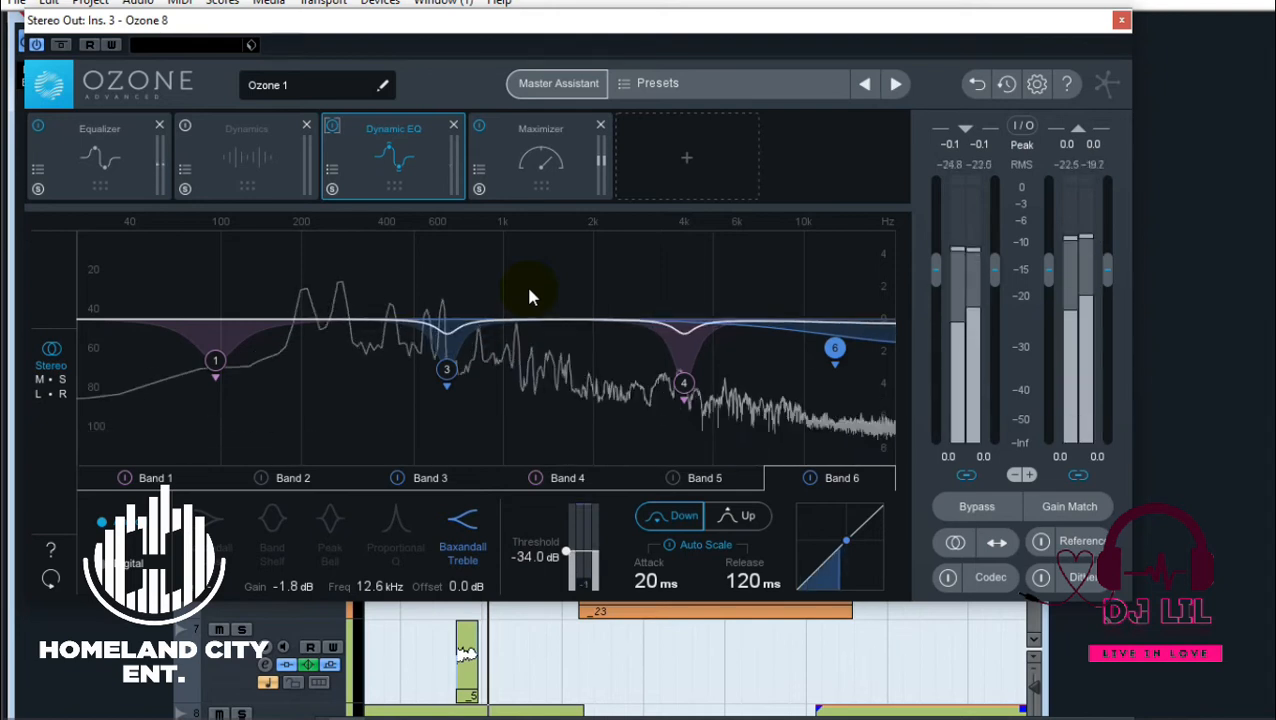
- In the Maximizer, audition thresholds between -3.9 and -1.4 dB and settle on a threshold of -1.8 dB
{"action": "left_click", "coordinate": [527, 178]}
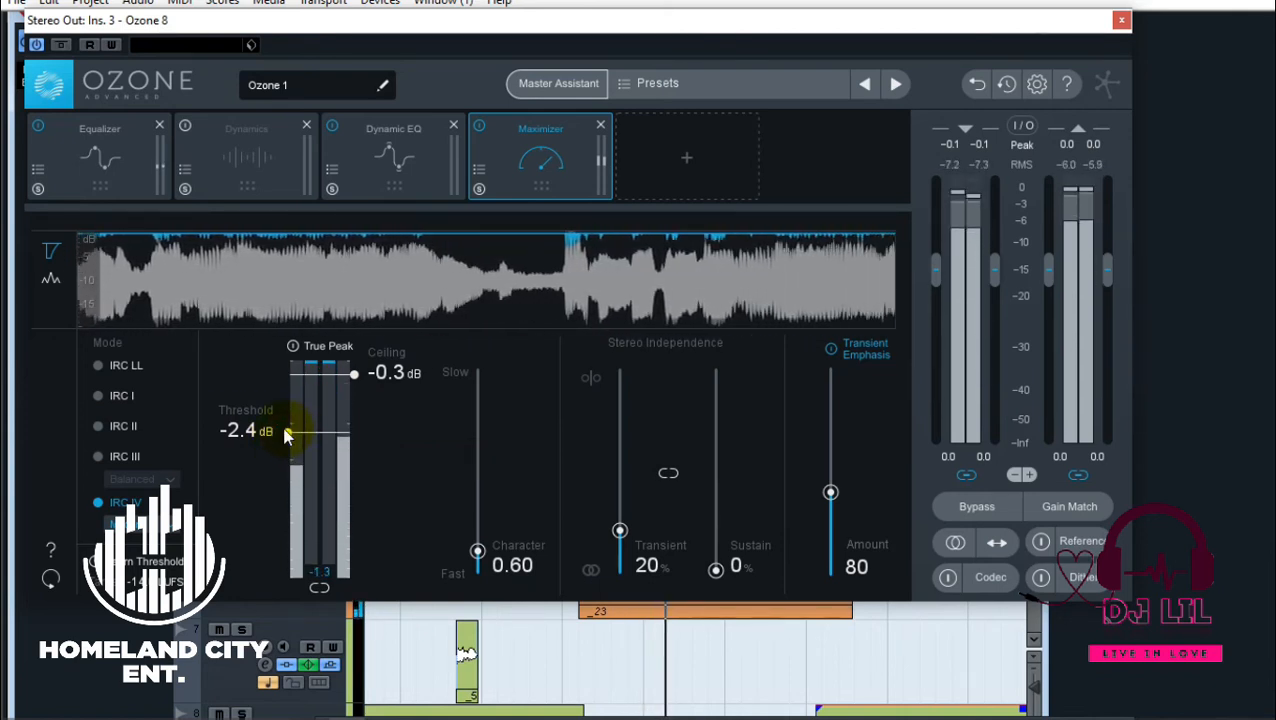
{"action": "left_click_drag", "start_coordinate": [288, 433], "coordinate": [289, 456]}
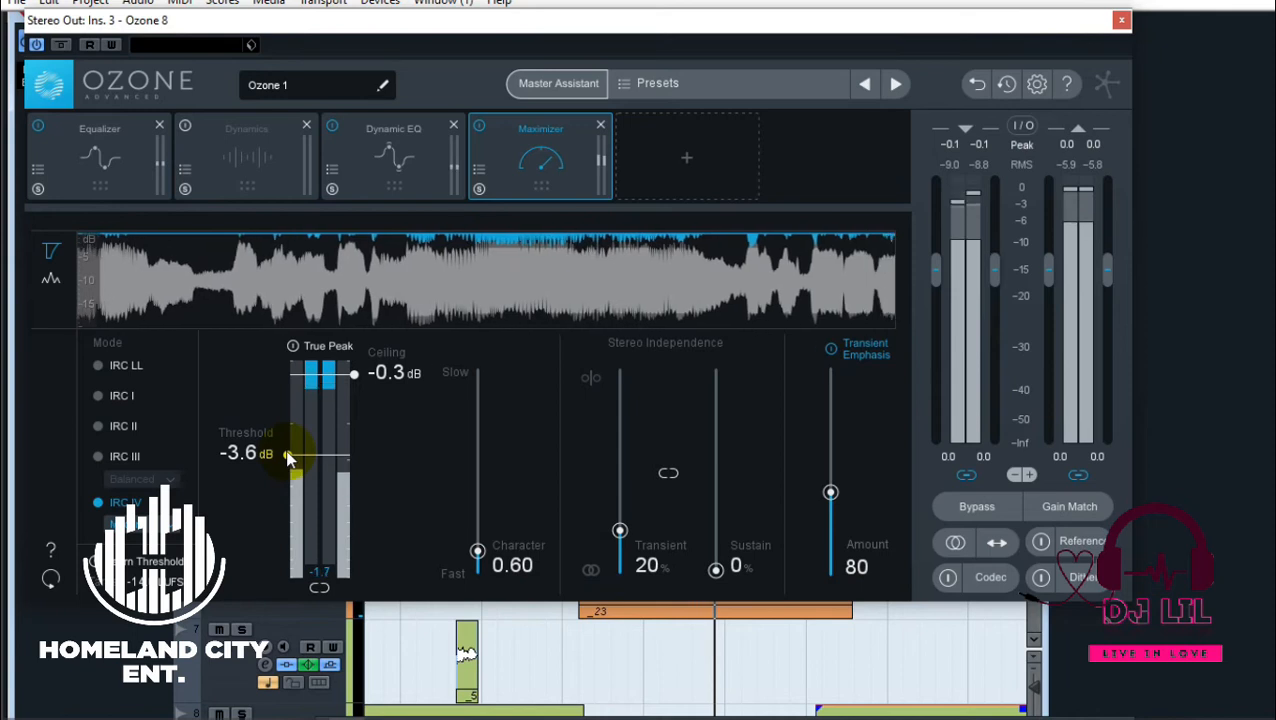
{"action": "mouse_move", "coordinate": [289, 456]}
{"action": "left_mouse_down"}
{"action": "mouse_move", "coordinate": [292, 411]}
{"action": "mouse_move", "coordinate": [292, 447]}
{"action": "left_mouse_up"}
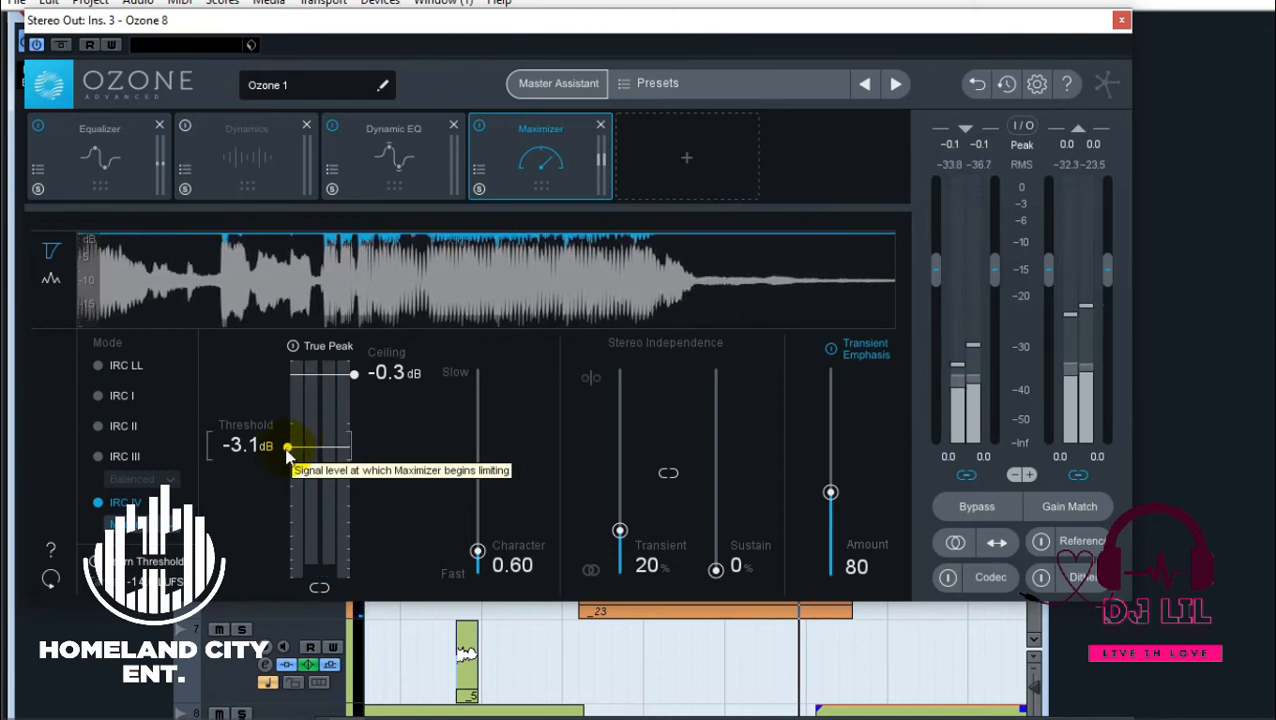
{"action": "left_click_drag", "start_coordinate": [292, 447], "coordinate": [297, 424]}
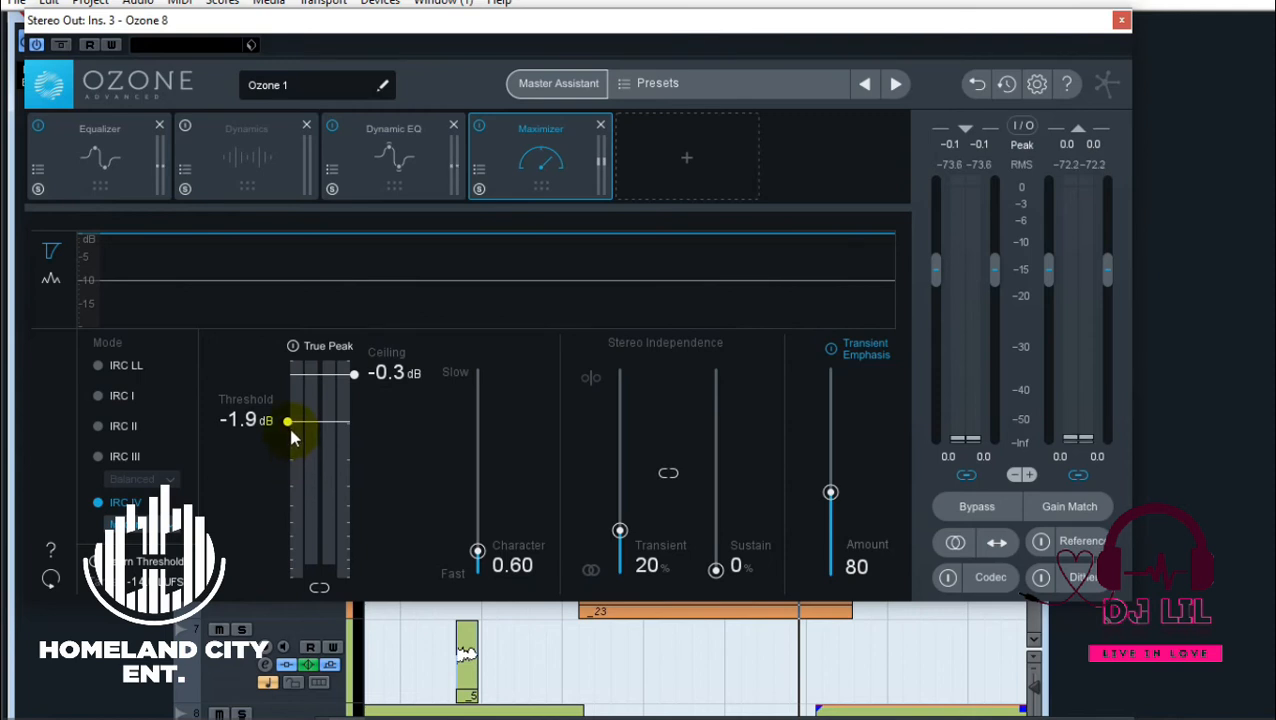
{"action": "left_click_drag", "start_coordinate": [291, 430], "coordinate": [288, 424]}
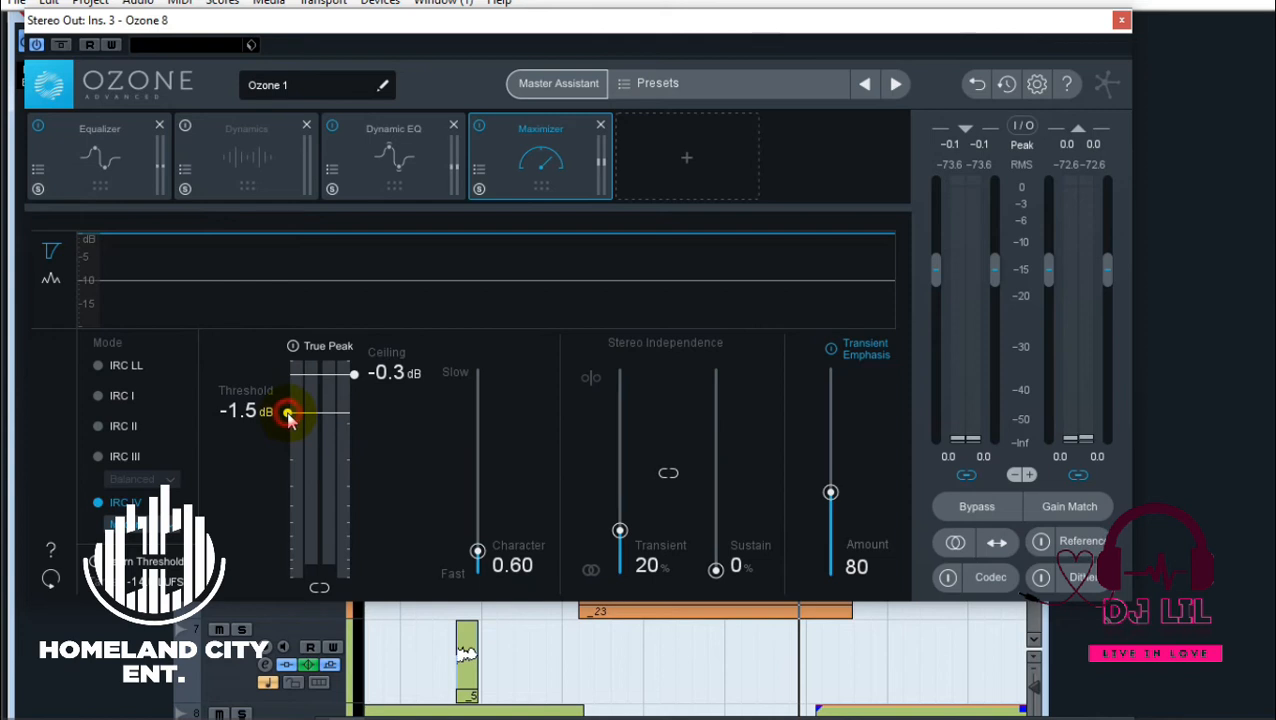
{"action": "left_click_drag", "start_coordinate": [291, 411], "coordinate": [309, 459]}
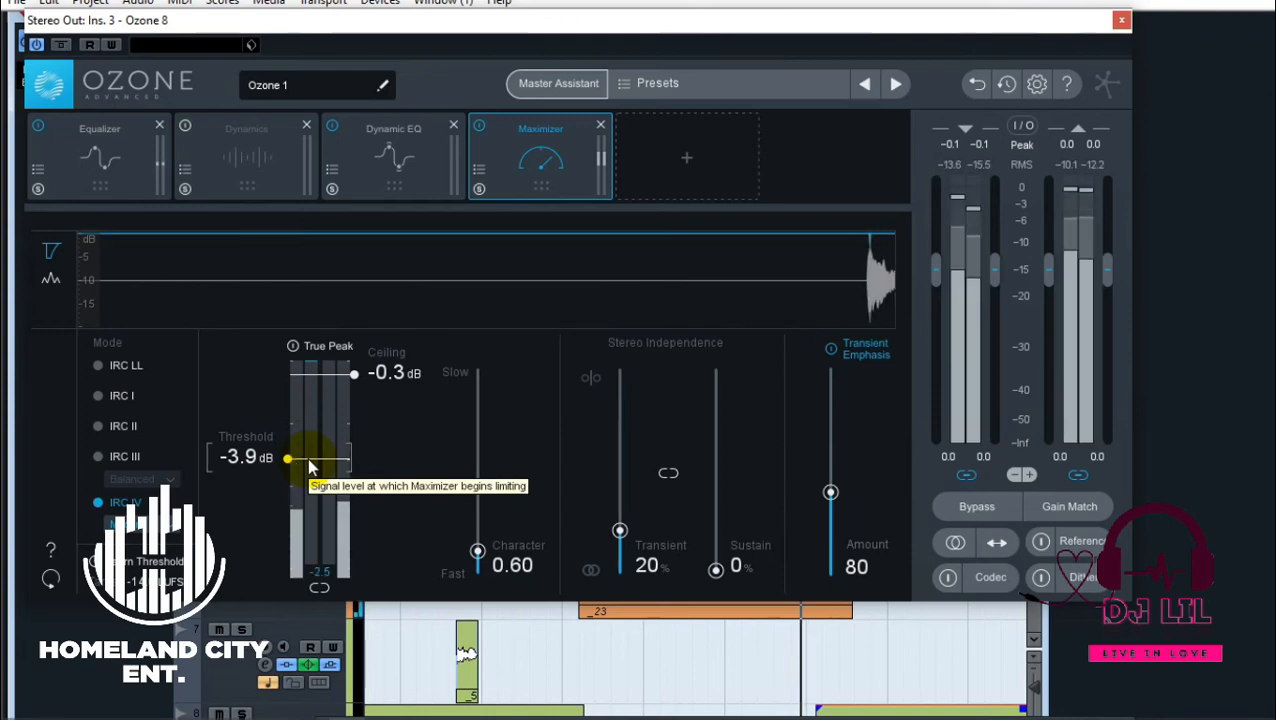
{"action": "left_click_drag", "start_coordinate": [293, 458], "coordinate": [314, 410]}
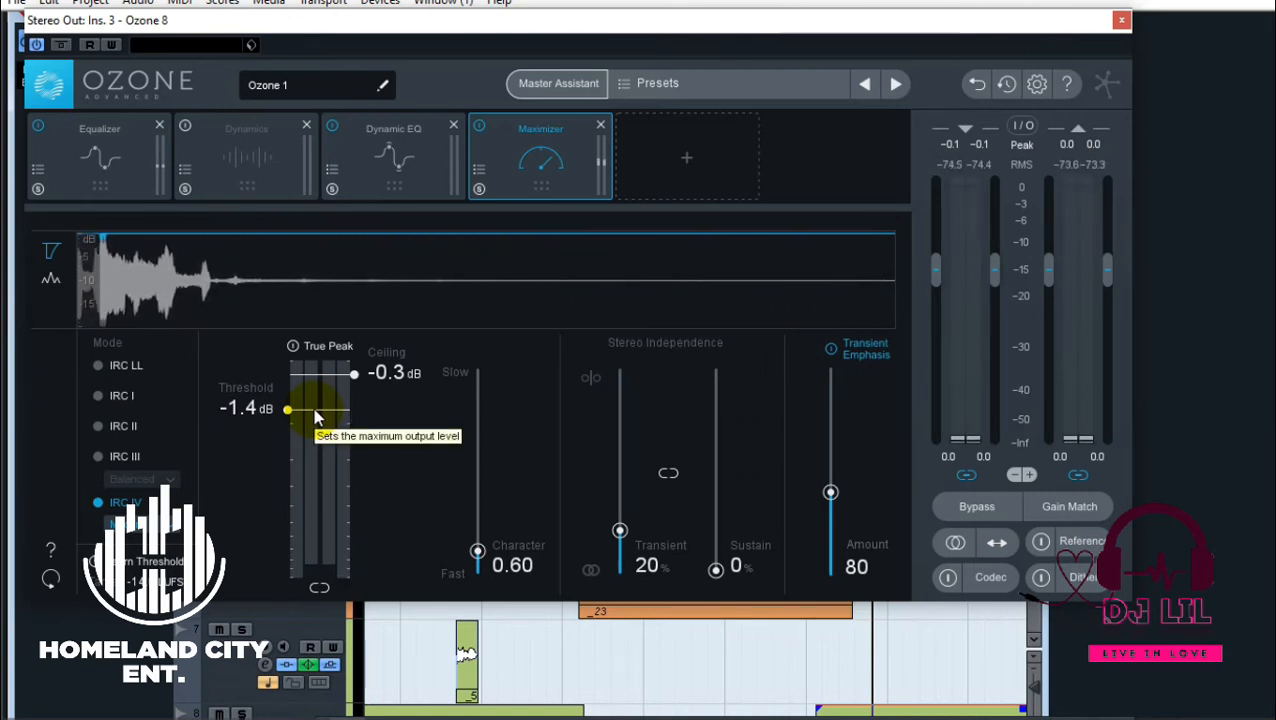
{"action": "left_click", "coordinate": [288, 418]}
{"action": "left_click_drag", "start_coordinate": [288, 418], "coordinate": [296, 427]}
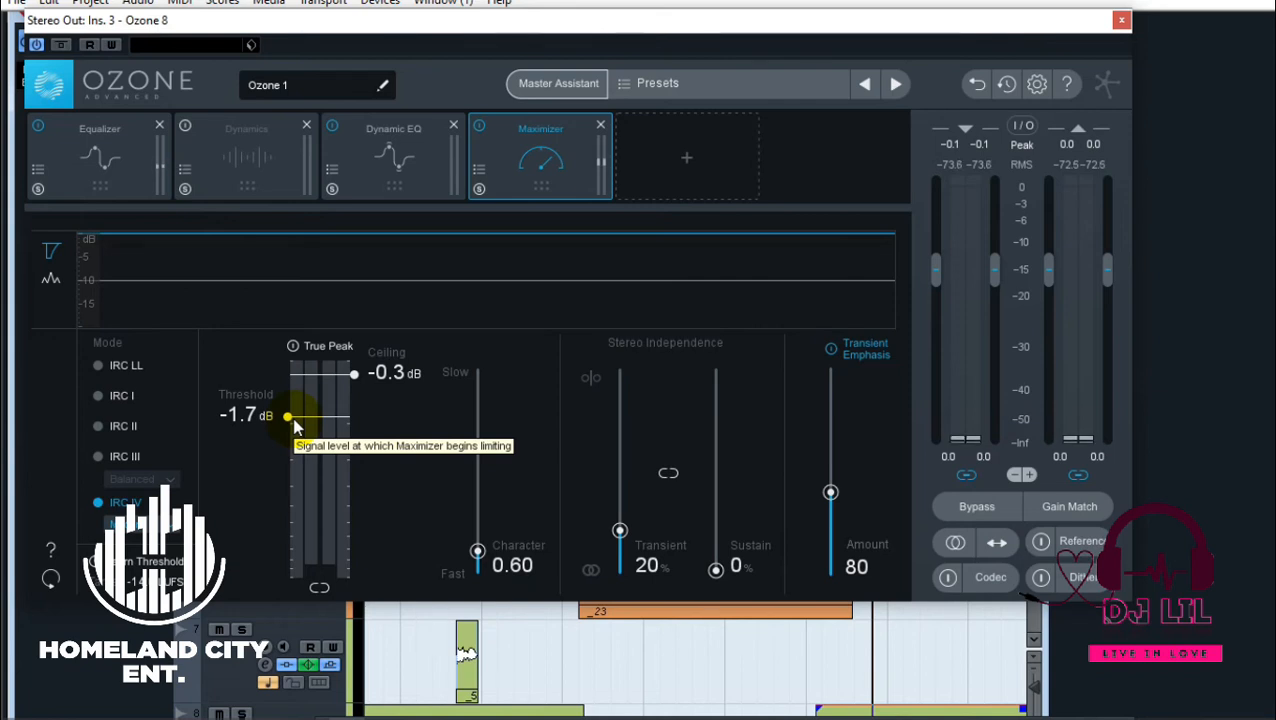
{"action": "mouse_move", "coordinate": [295, 424]}
{"action": "left_mouse_down"}
{"action": "mouse_move", "coordinate": [295, 504]}
{"action": "mouse_move", "coordinate": [301, 424]}
{"action": "left_mouse_up"}
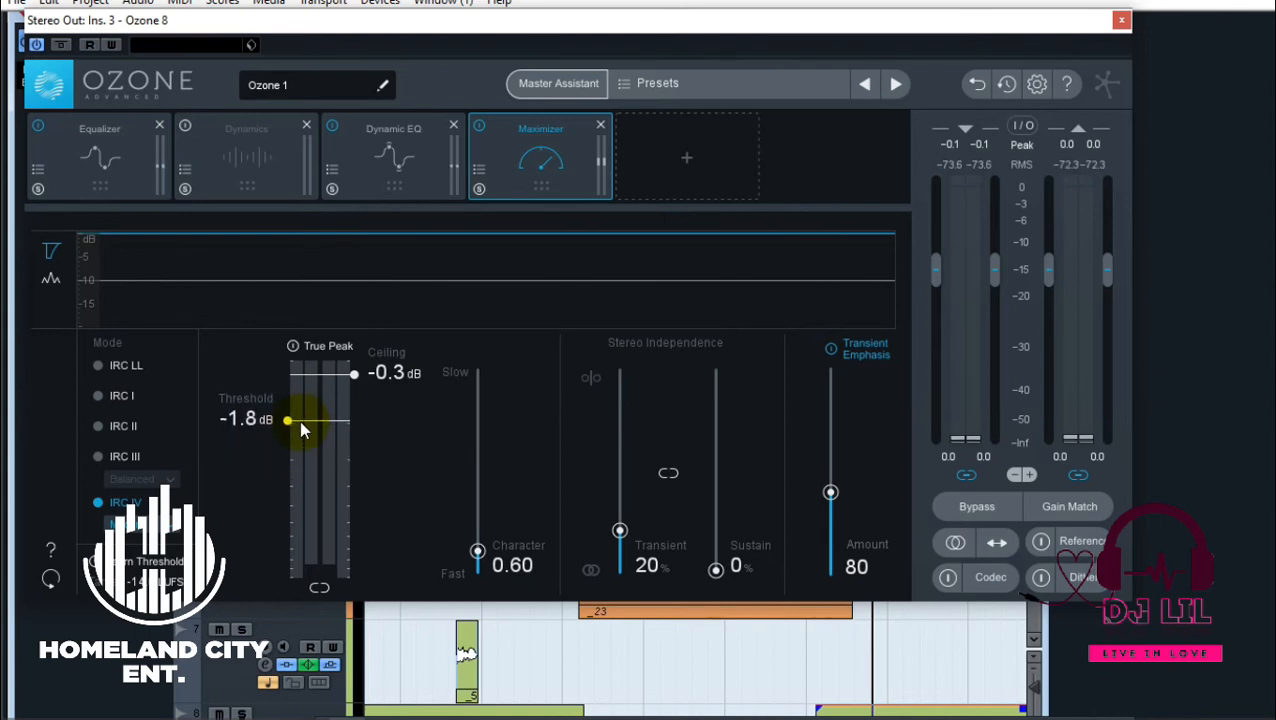
- Close Ozone, open the Stereo Out channel settings from the Mixer, and switch on the Slate Digital FG-X insert in slot 4
{"action": "left_click", "coordinate": [1119, 22]}
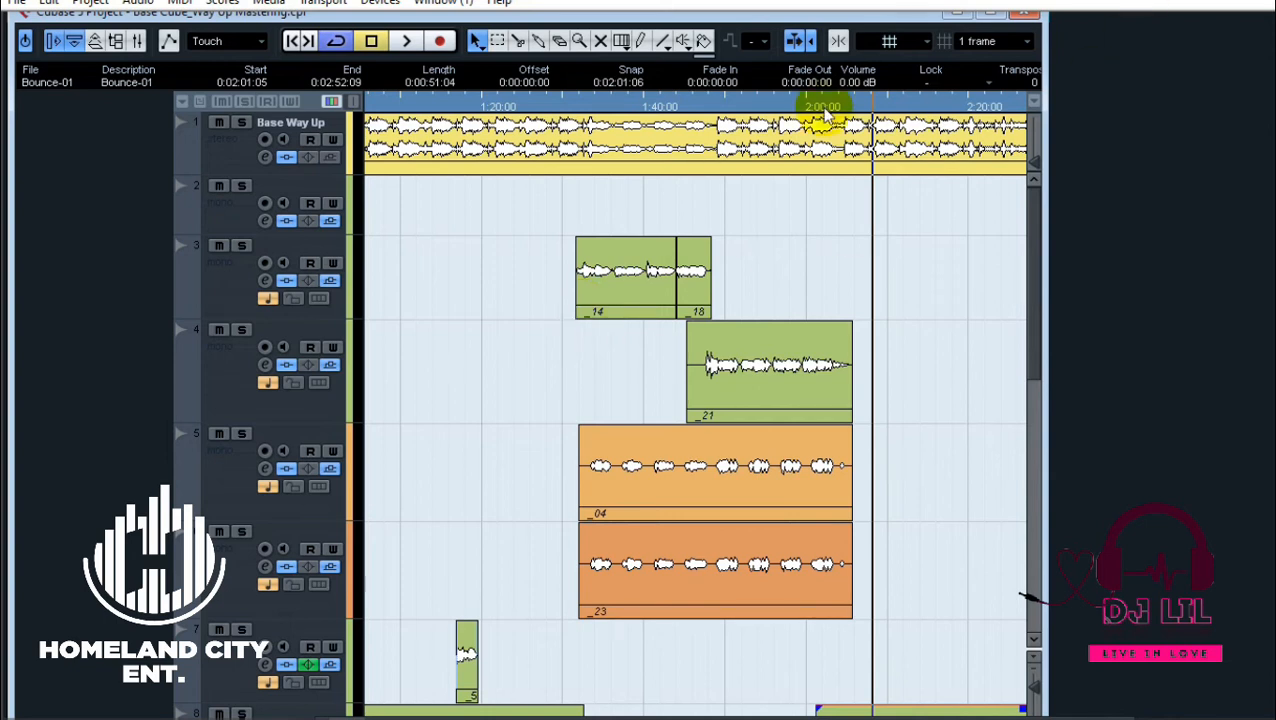
{"action": "left_click", "coordinate": [990, 16]}
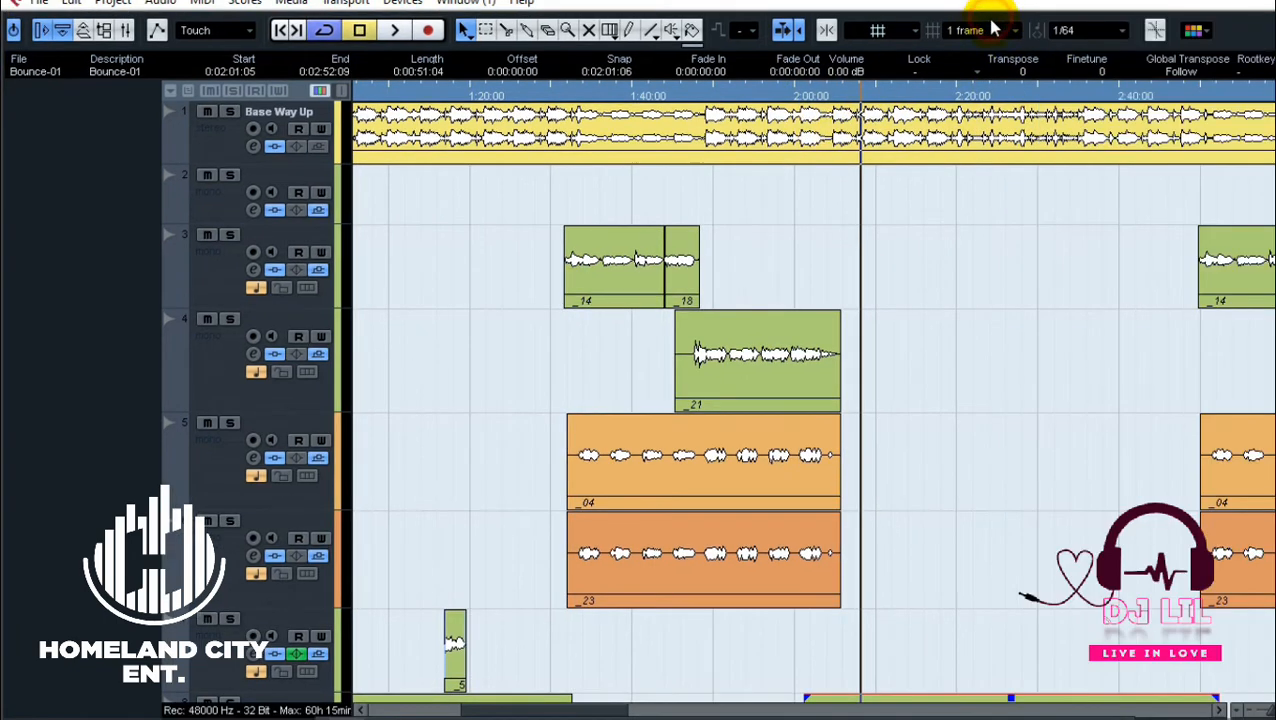
{"action": "left_click", "coordinate": [385, 5]}
{"action": "left_click", "coordinate": [503, 110]}
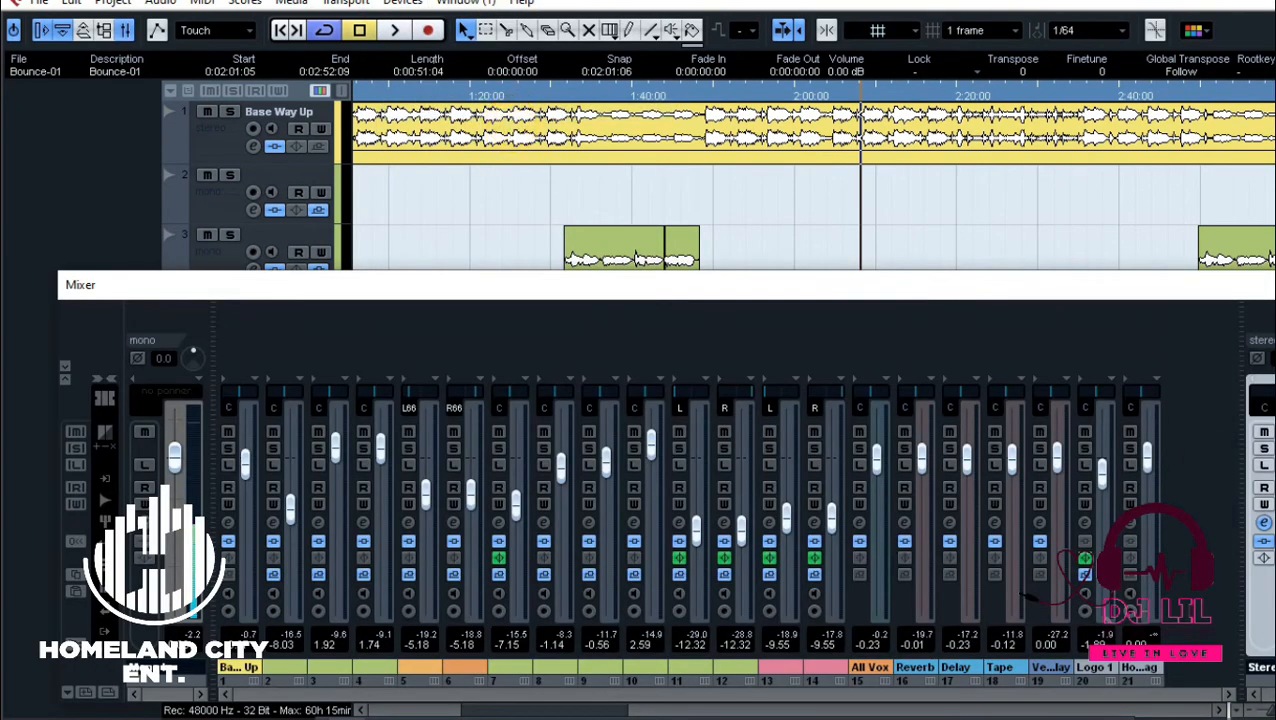
{"action": "left_click", "coordinate": [1264, 523]}
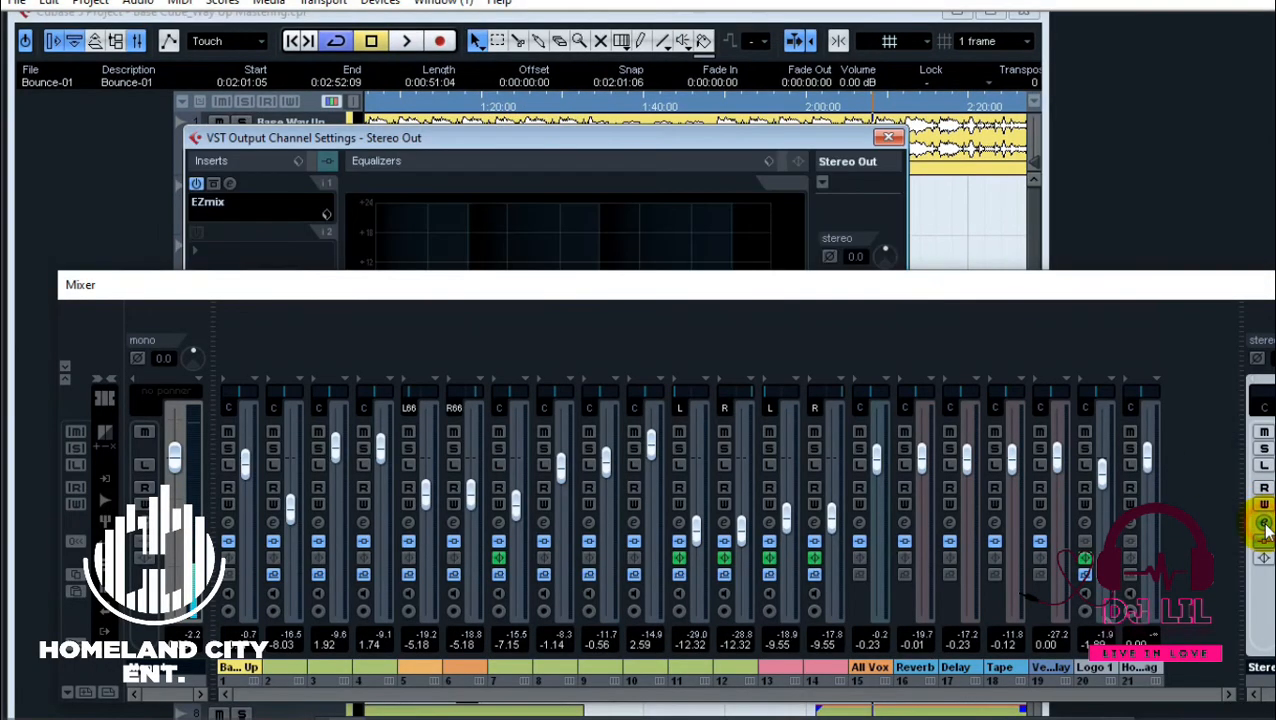
{"action": "left_click", "coordinate": [1274, 285]}
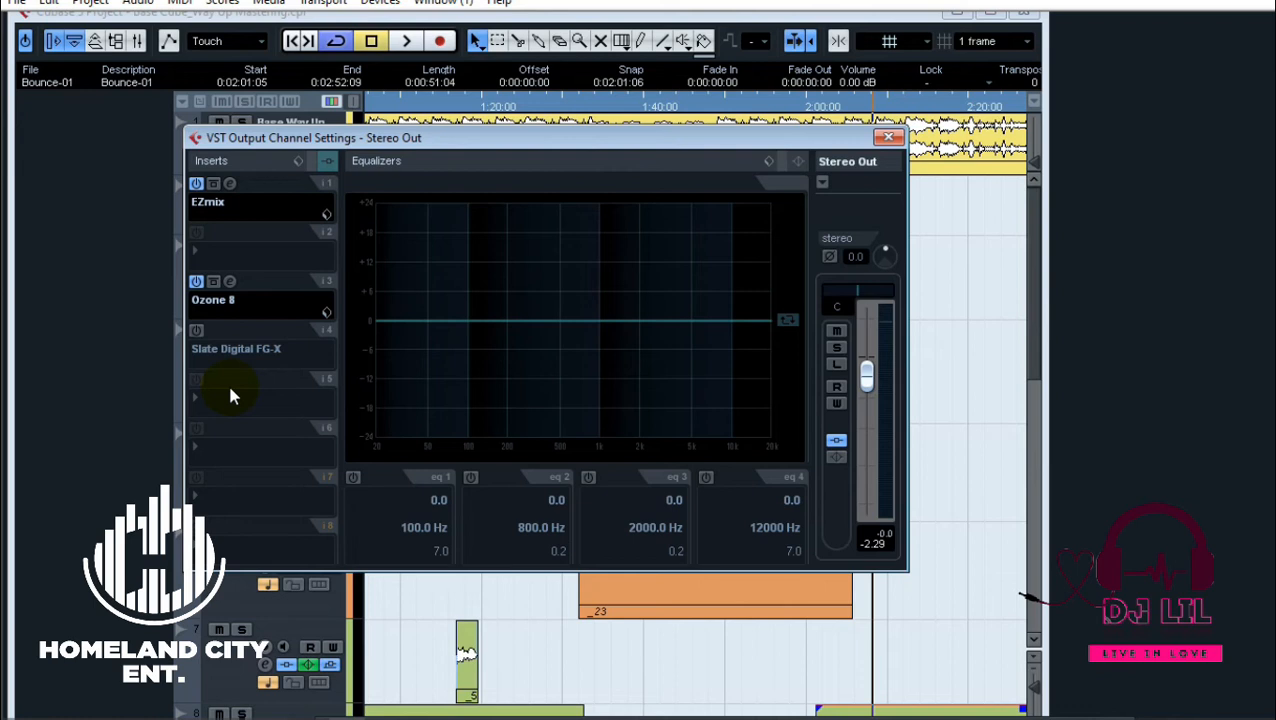
{"action": "left_click", "coordinate": [196, 331]}
- Play the song from about 1:25, reopen the Stereo Out channel settings through the Mixer, and close the Mixer
{"action": "left_click", "coordinate": [531, 110]}
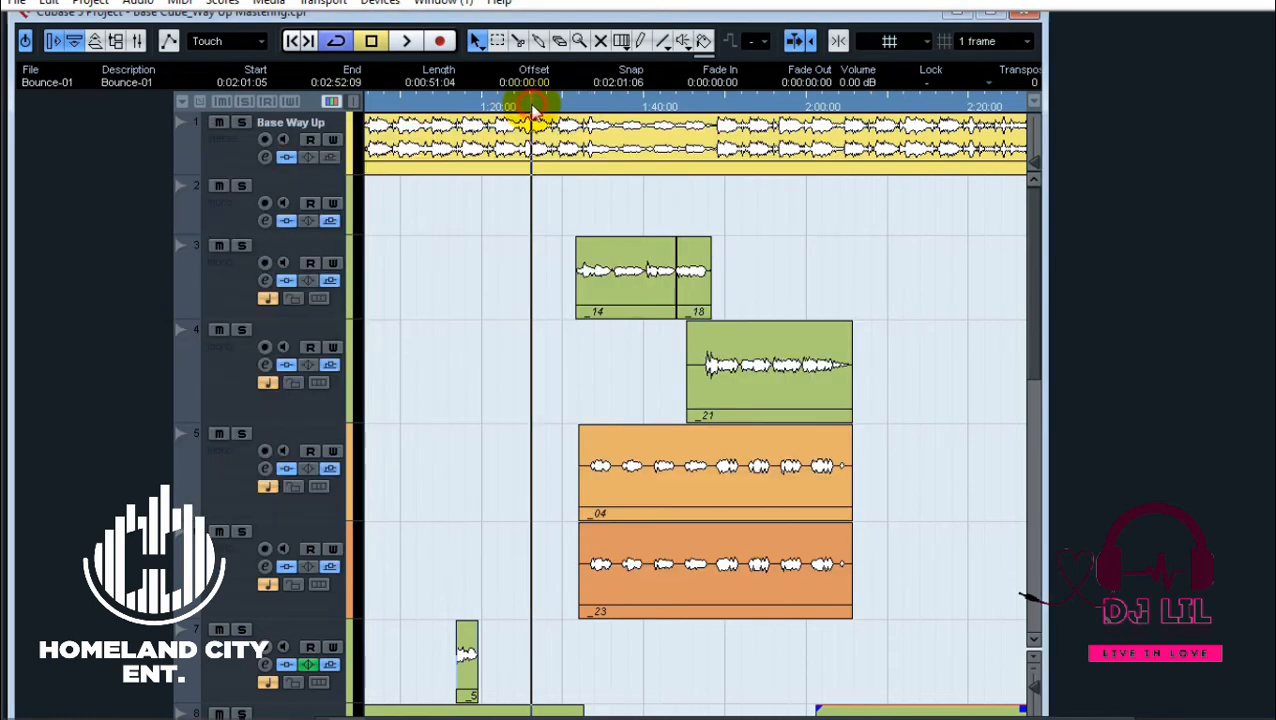
{"action": "key", "text": "space"}
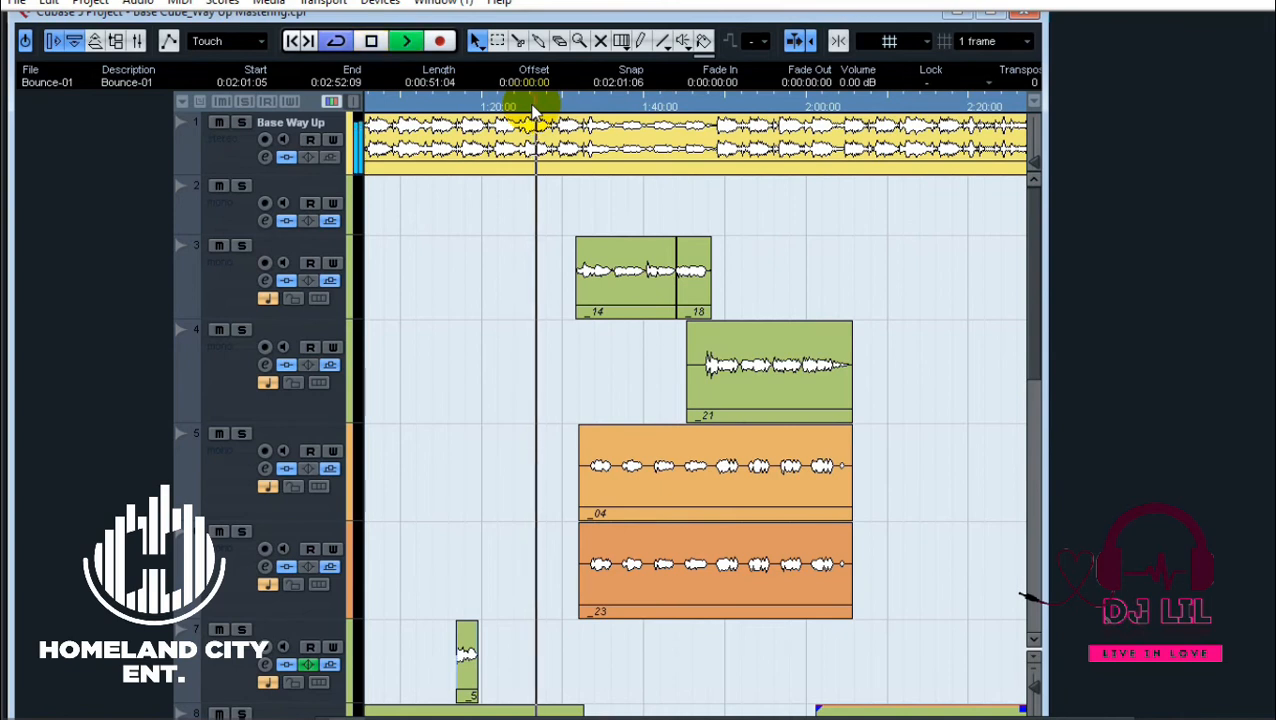
{"action": "left_click", "coordinate": [380, 2]}
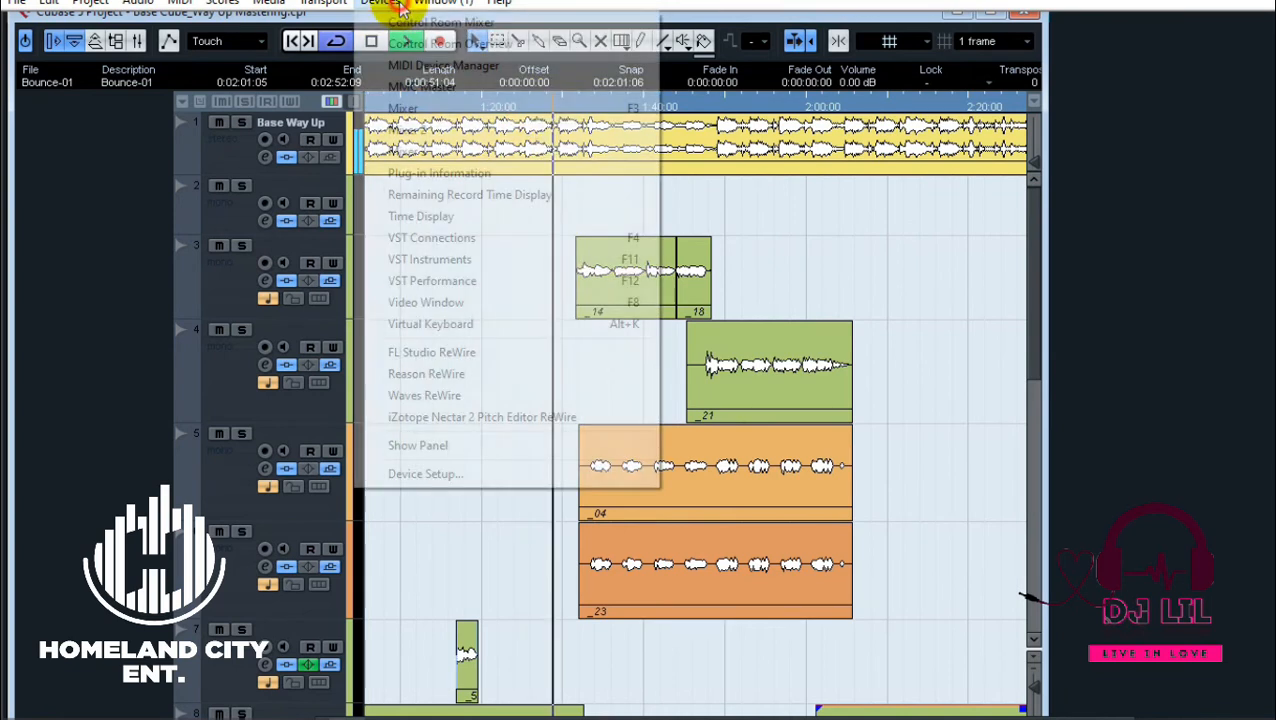
{"action": "left_click", "coordinate": [451, 105]}
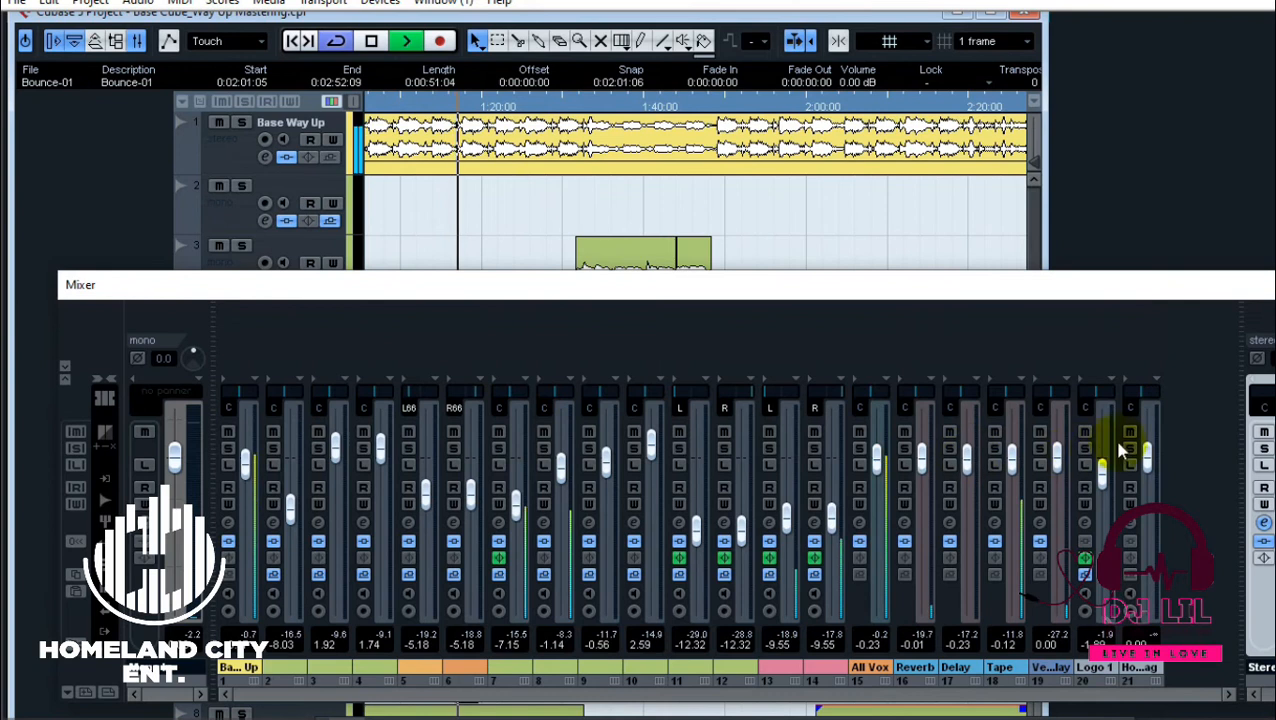
{"action": "left_click", "coordinate": [1264, 528]}
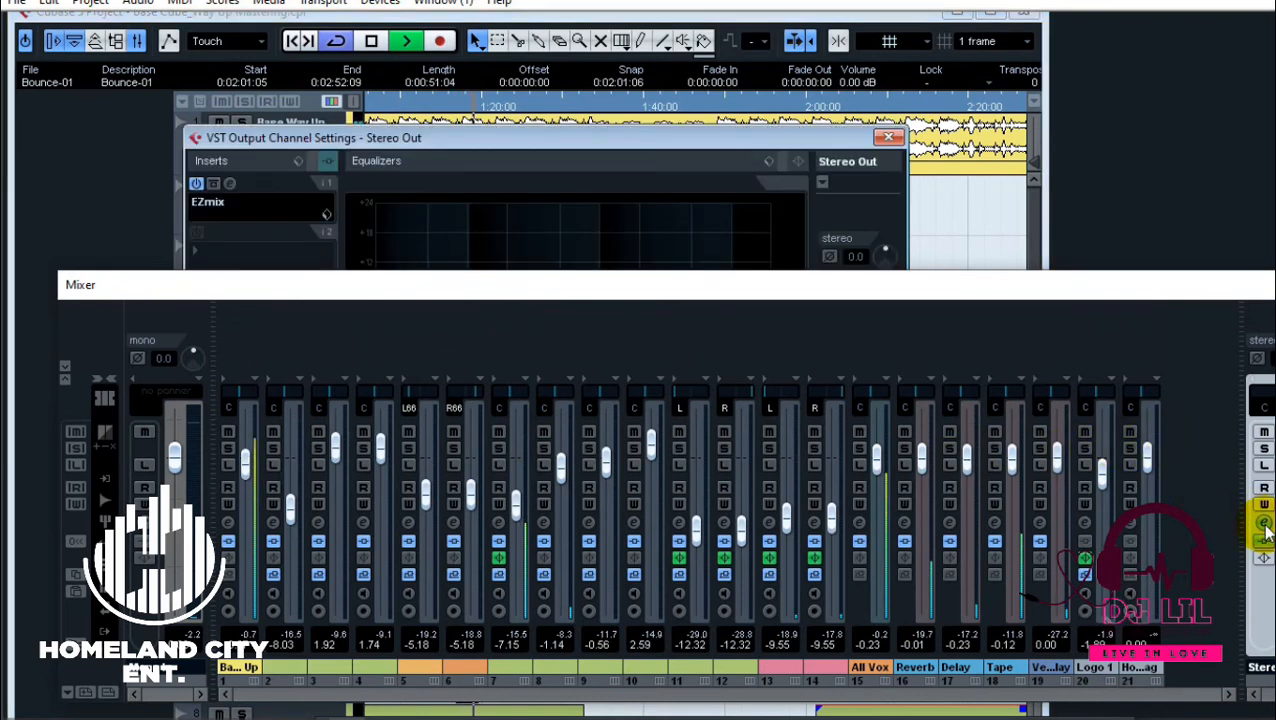
{"action": "left_click", "coordinate": [1274, 285]}
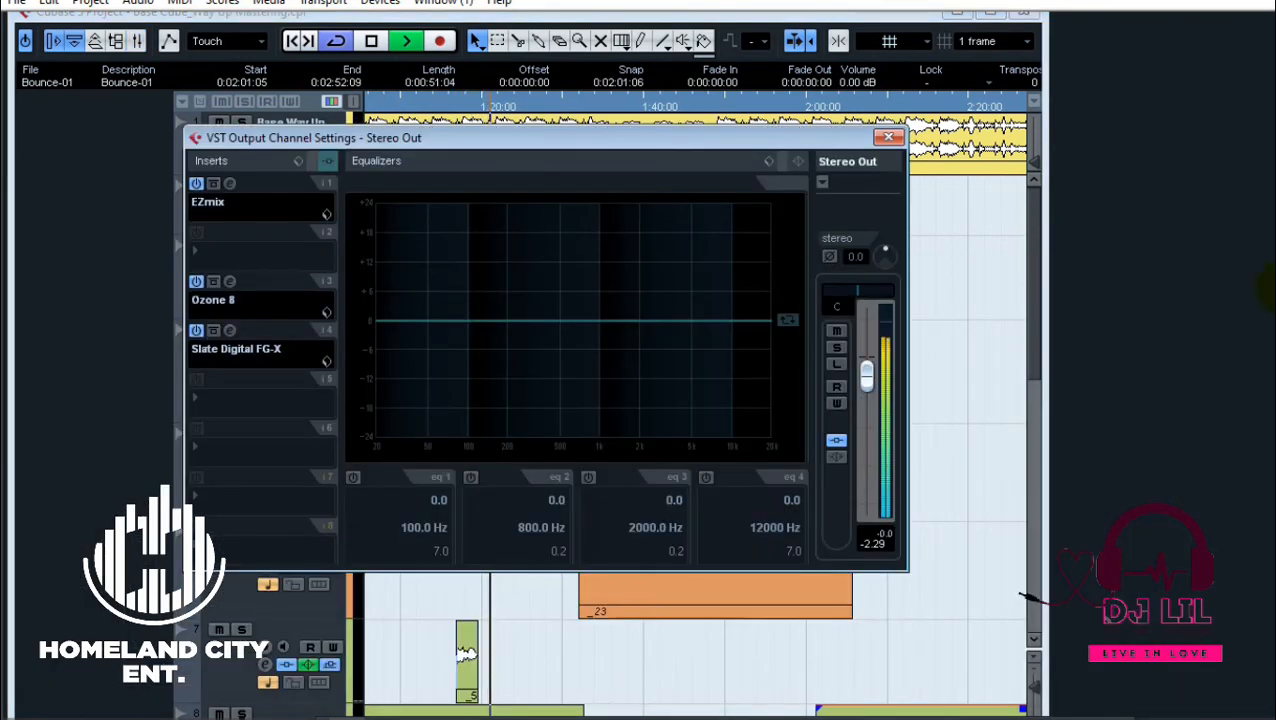
- Open the Slate Digital FG-X editor from insert slot 4 and compare the song with FG-X bypassed and enabled
{"action": "left_click", "coordinate": [231, 333]}
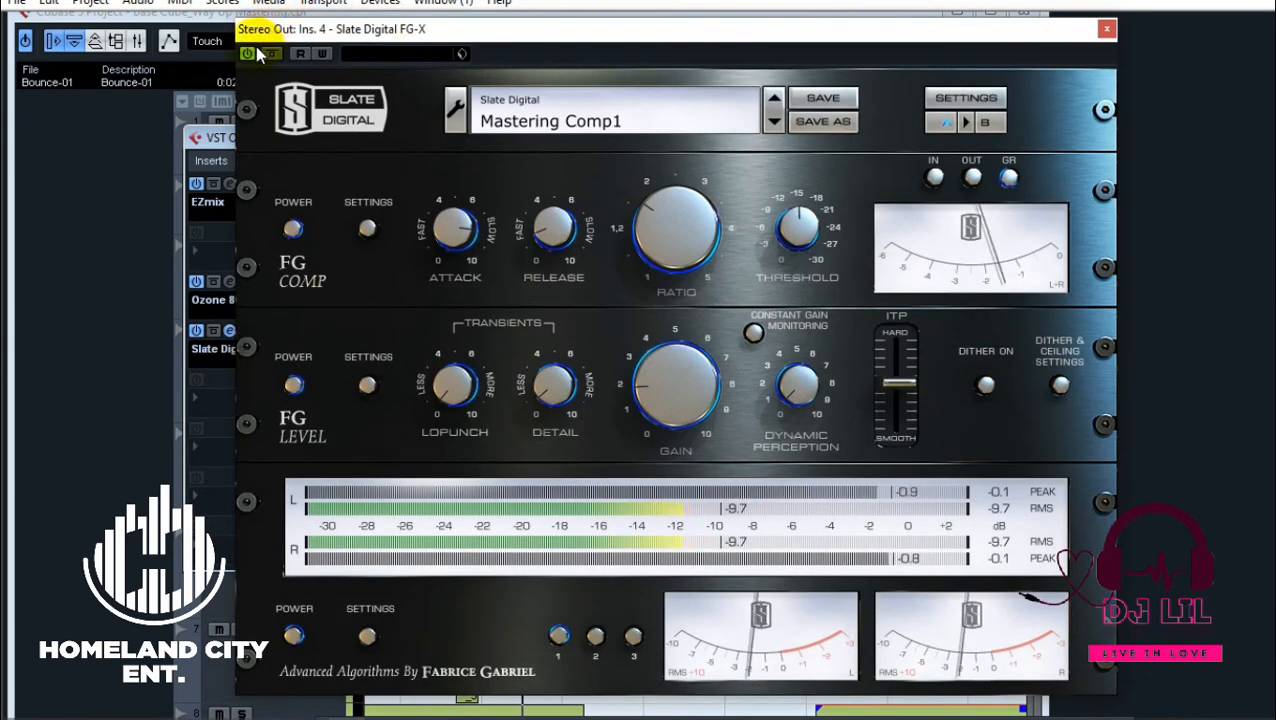
{"action": "left_click", "coordinate": [250, 54]}
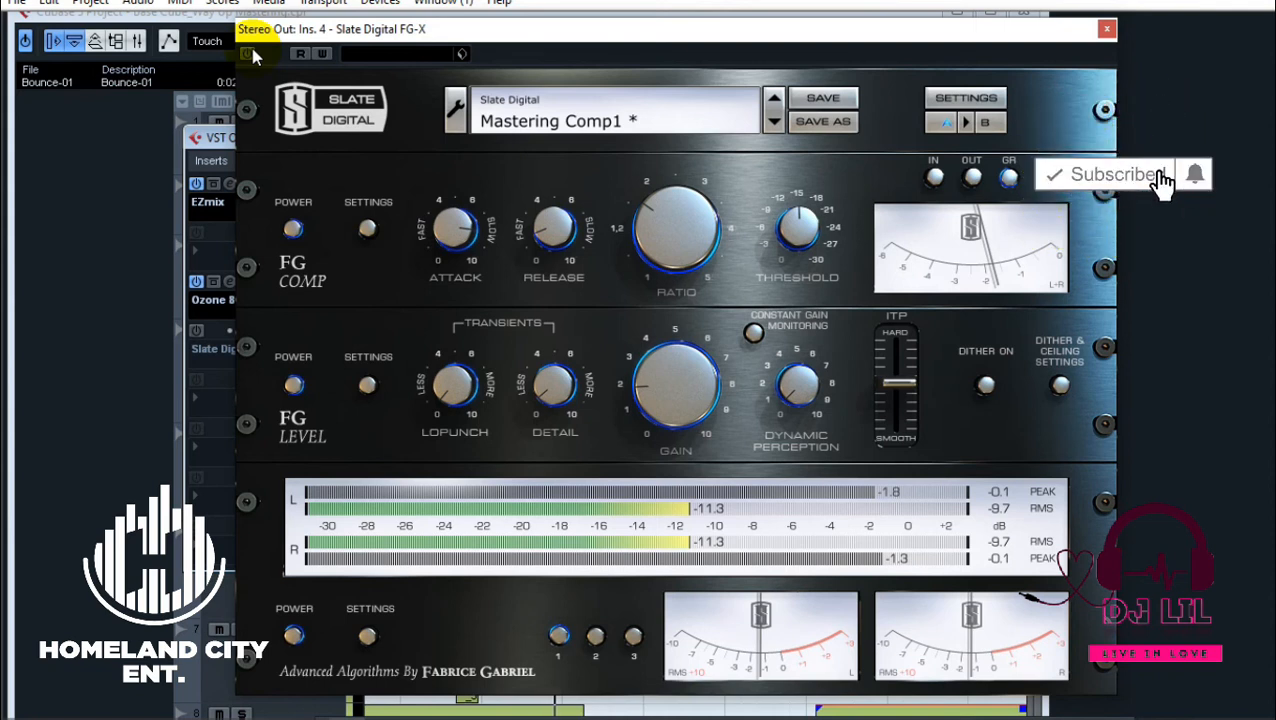
{"action": "left_click", "coordinate": [252, 55]}
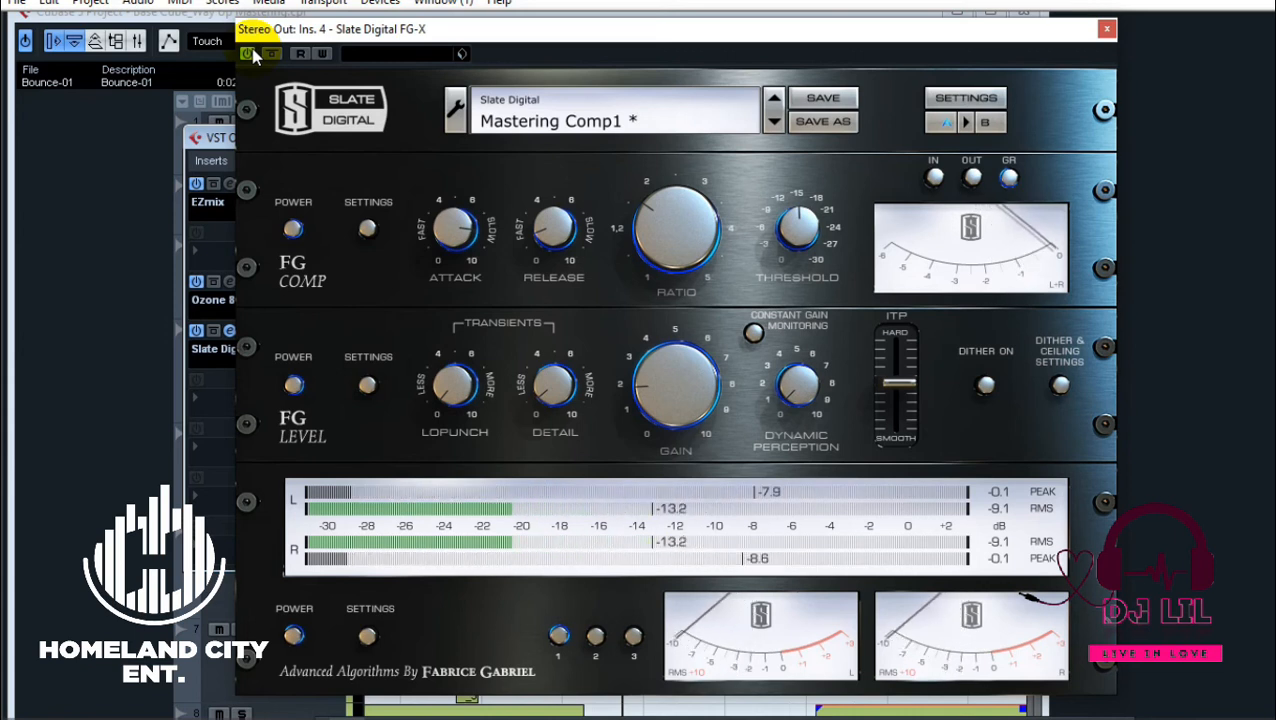
- Load the Mastering Comp1 preset in FG-X and power on the FG Level section
{"action": "left_click", "coordinate": [569, 128]}
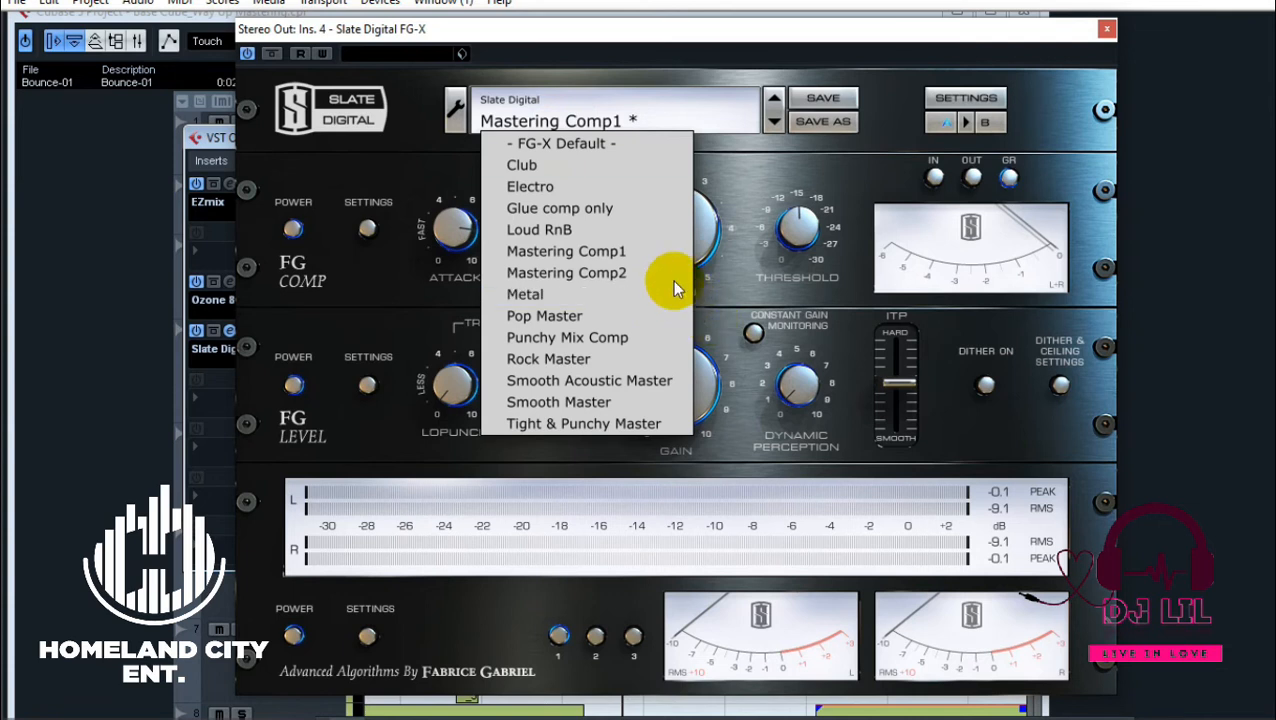
{"action": "left_click", "coordinate": [646, 250]}
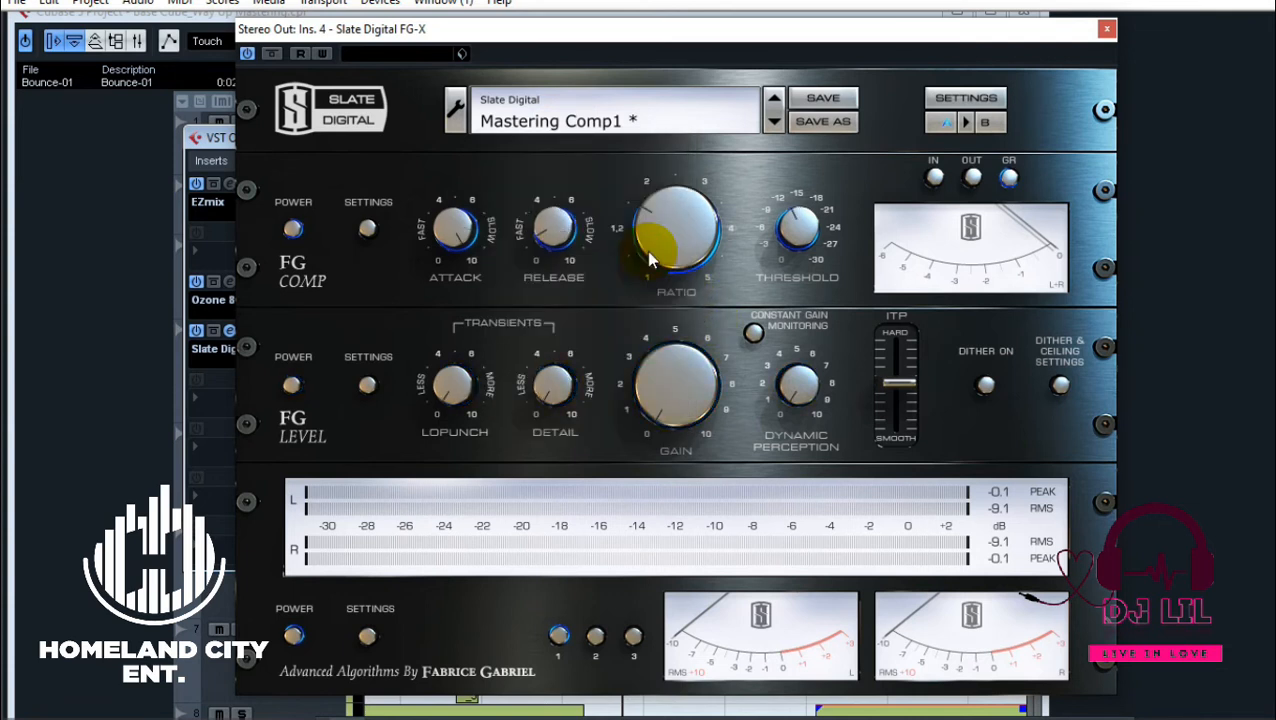
{"action": "left_click", "coordinate": [367, 229]}
{"action": "key", "text": "space"}
{"action": "left_click", "coordinate": [289, 384]}
{"action": "left_click", "coordinate": [297, 389]}
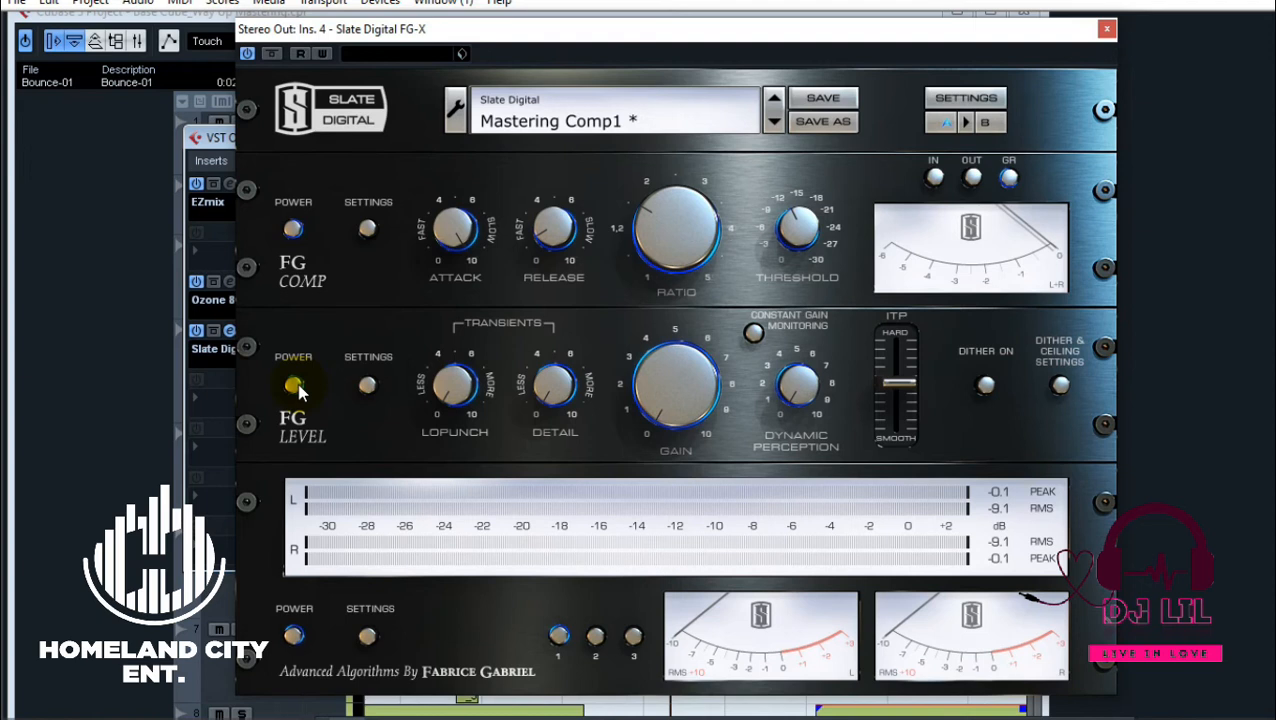
- Audition different FG Level gain amounts during playback and settle on a gain of 2.0 dB
{"action": "key", "text": "space"}
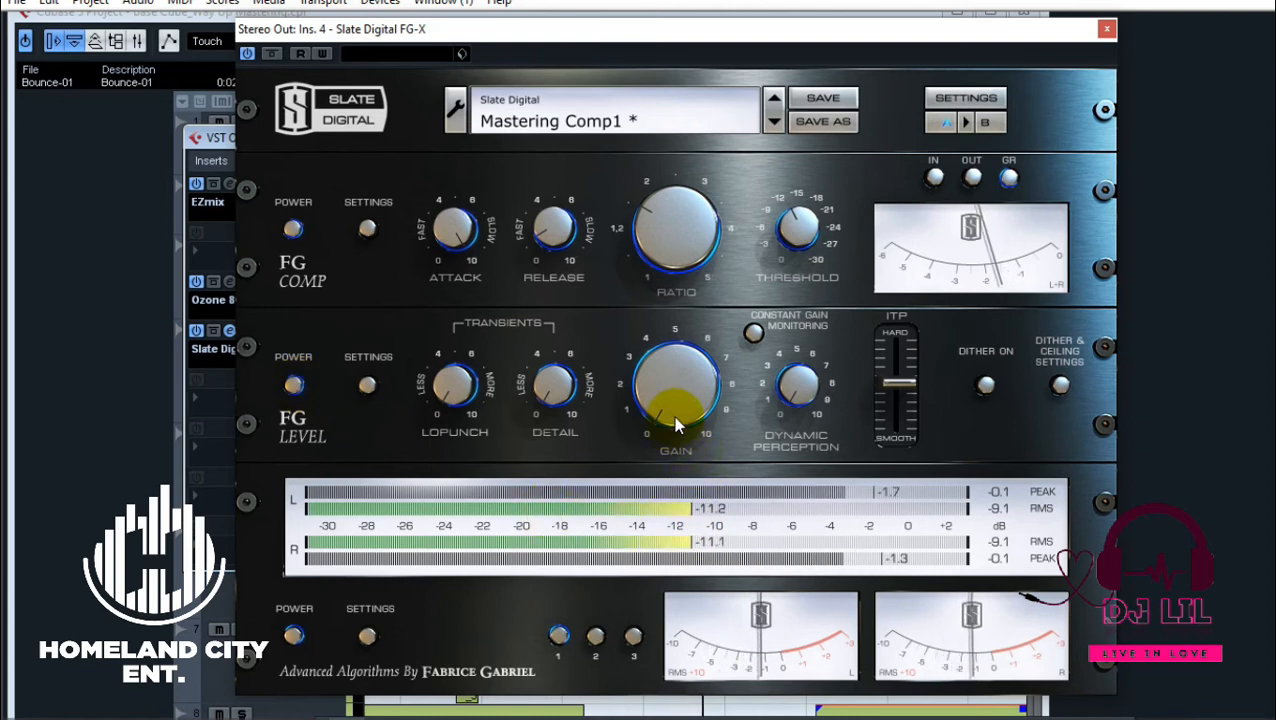
{"action": "left_click_drag", "start_coordinate": [673, 416], "coordinate": [660, 369]}
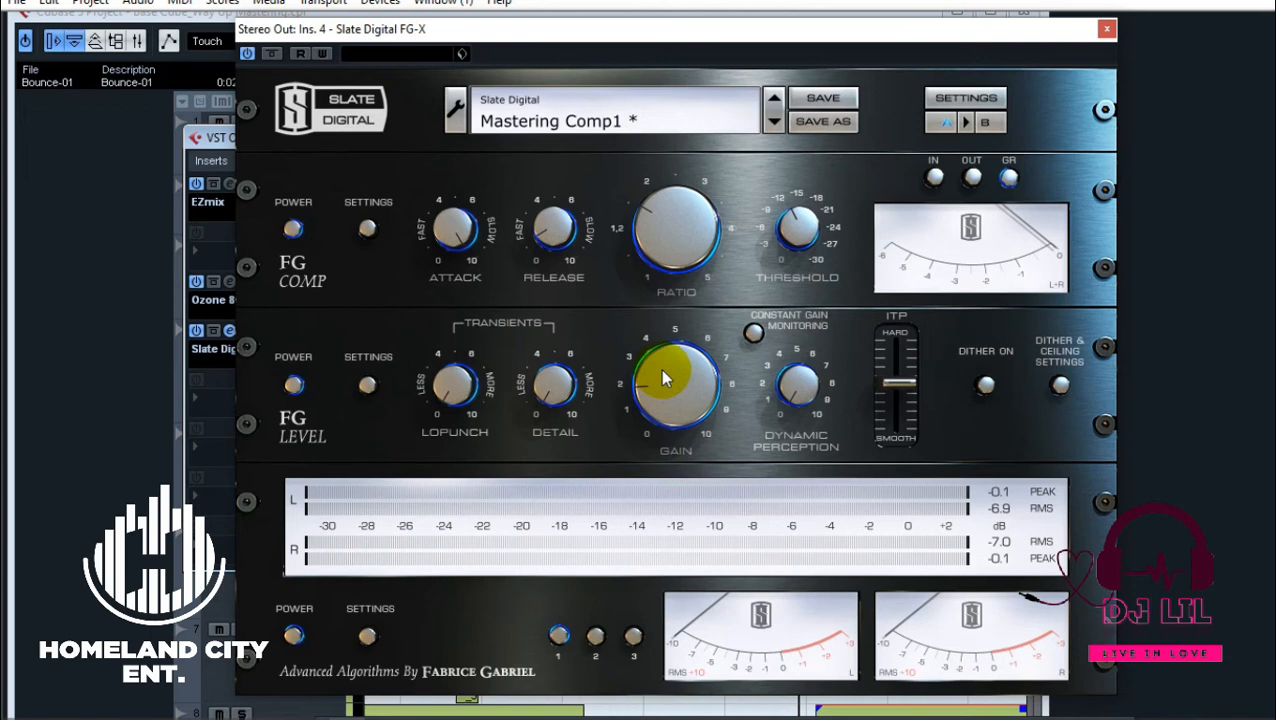
{"action": "mouse_move", "coordinate": [660, 375]}
{"action": "left_mouse_down"}
{"action": "mouse_move", "coordinate": [664, 349]}
{"action": "mouse_move", "coordinate": [705, 342]}
{"action": "mouse_move", "coordinate": [669, 365]}
{"action": "left_mouse_up"}
{"action": "left_click", "coordinate": [670, 367]}
{"action": "left_click_drag", "start_coordinate": [668, 379], "coordinate": [661, 407]}
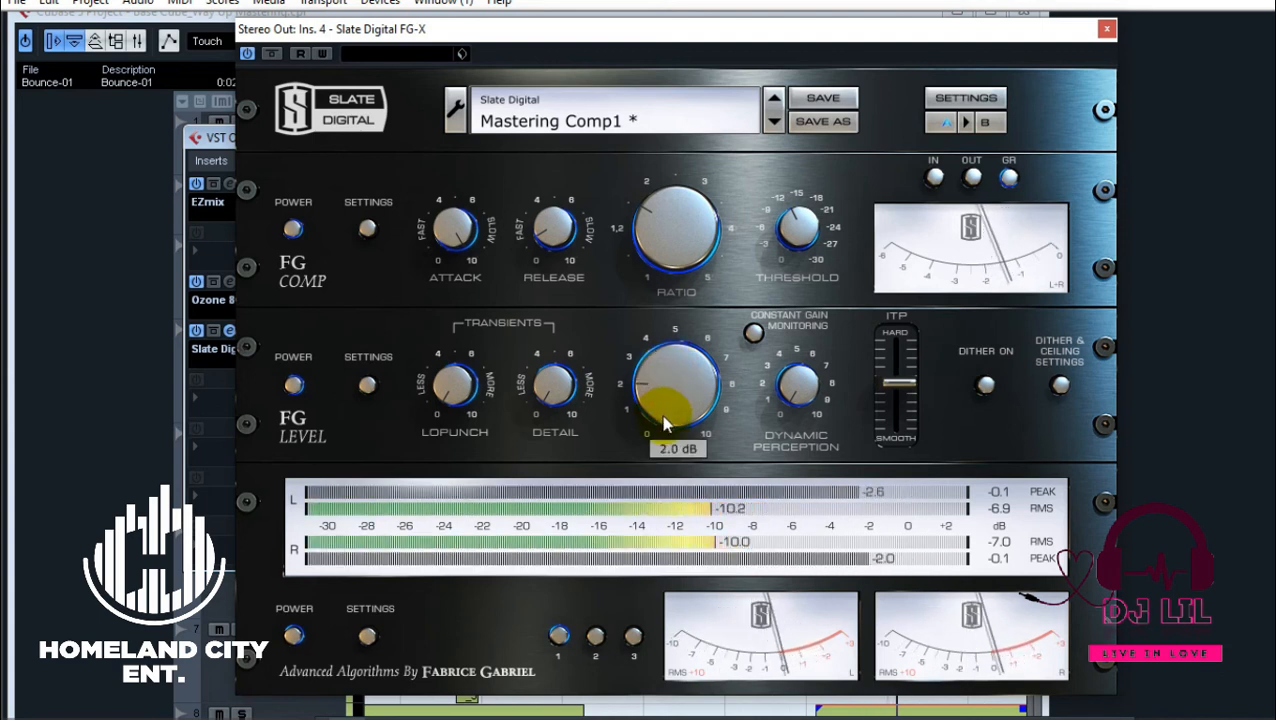
{"action": "key", "text": "space"}
{"action": "left_click", "coordinate": [657, 394]}
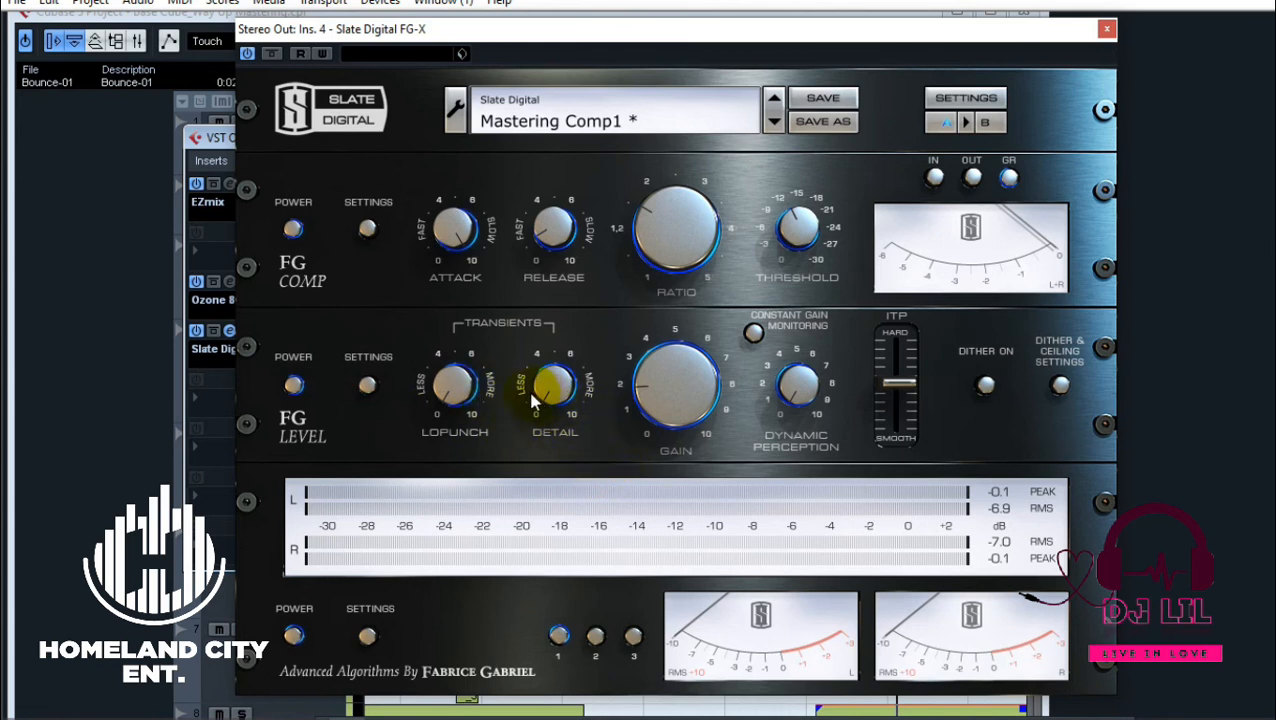
- Set the FG Level Detail transients to 1.0 and raise LoPunch slightly while the song plays
{"action": "left_click_drag", "start_coordinate": [546, 394], "coordinate": [552, 384]}
{"action": "key", "text": "space"}
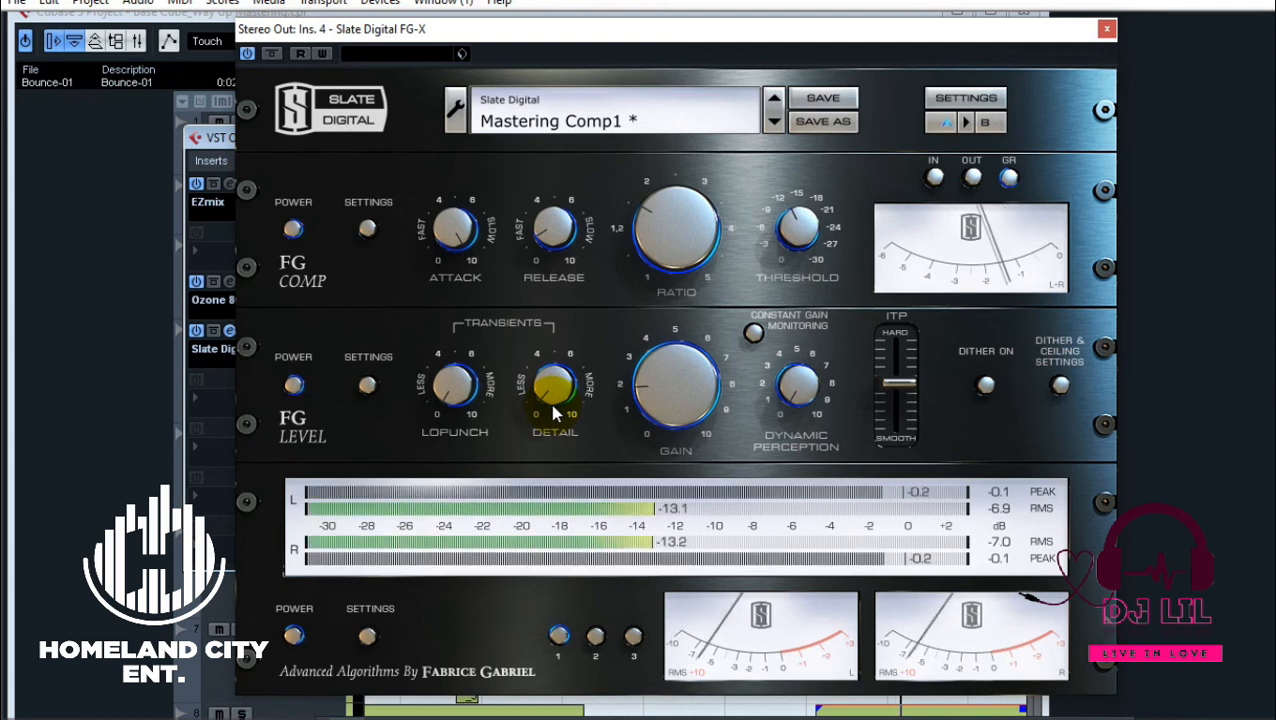
{"action": "mouse_move", "coordinate": [457, 402]}
{"action": "left_mouse_down"}
{"action": "mouse_move", "coordinate": [462, 364]}
{"action": "mouse_move", "coordinate": [456, 391]}
{"action": "left_mouse_up"}
{"action": "left_click", "coordinate": [634, 637]}
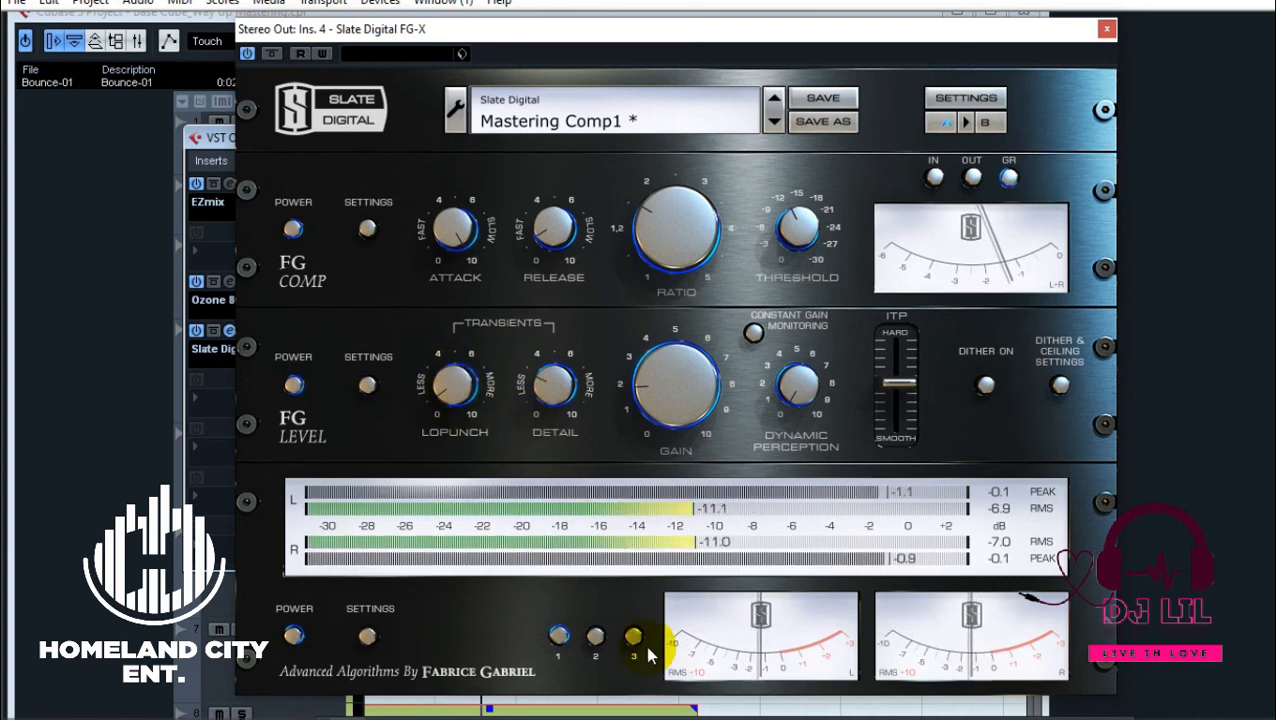
{"action": "mouse_move", "coordinate": [548, 404]}
{"action": "left_mouse_down"}
{"action": "mouse_move", "coordinate": [556, 365]}
{"action": "mouse_move", "coordinate": [556, 400]}
{"action": "left_mouse_up"}
{"action": "mouse_move", "coordinate": [551, 433]}
{"action": "left_mouse_down"}
{"action": "mouse_move", "coordinate": [551, 447]}
{"action": "mouse_move", "coordinate": [531, 444]}
{"action": "left_mouse_up"}
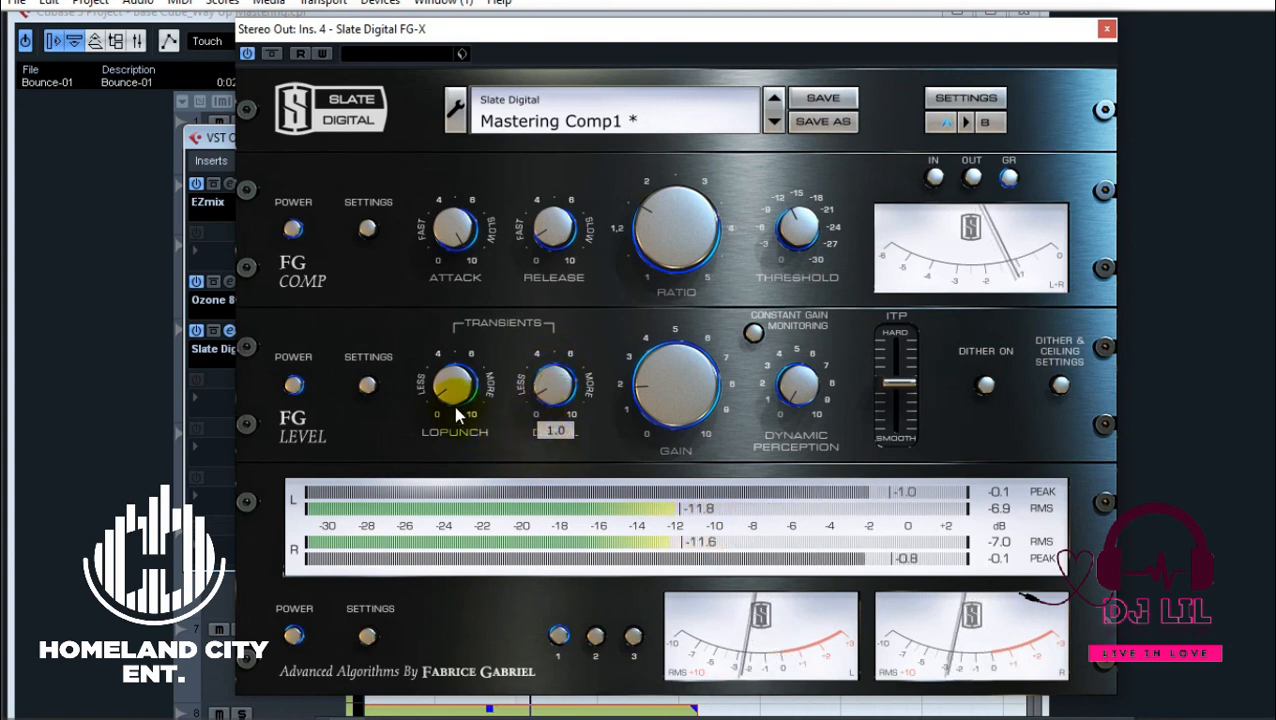
{"action": "left_click_drag", "start_coordinate": [454, 399], "coordinate": [457, 402]}
- Make the FG Comp attack slightly faster and the release slower, and compare the result against bypass, leaving FG-X enabled
{"action": "mouse_move", "coordinate": [658, 425]}
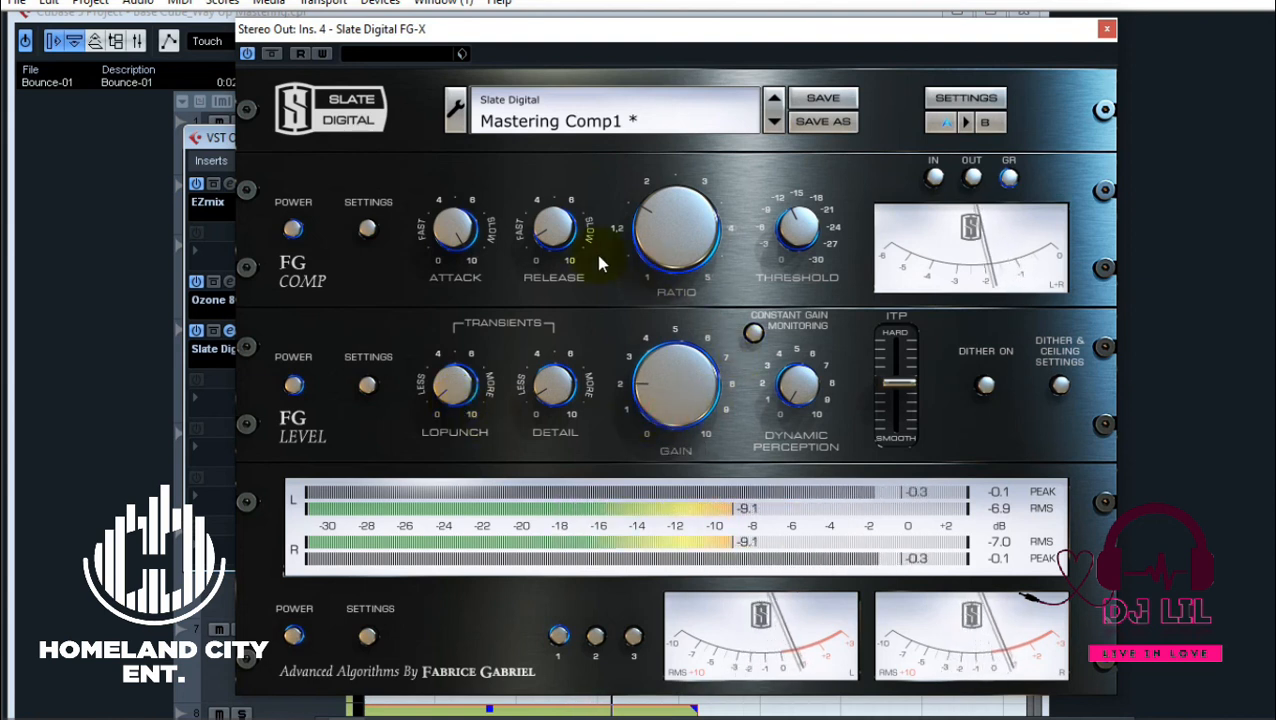
{"action": "mouse_move", "coordinate": [452, 243]}
{"action": "left_click_drag", "start_coordinate": [452, 247], "coordinate": [454, 260]}
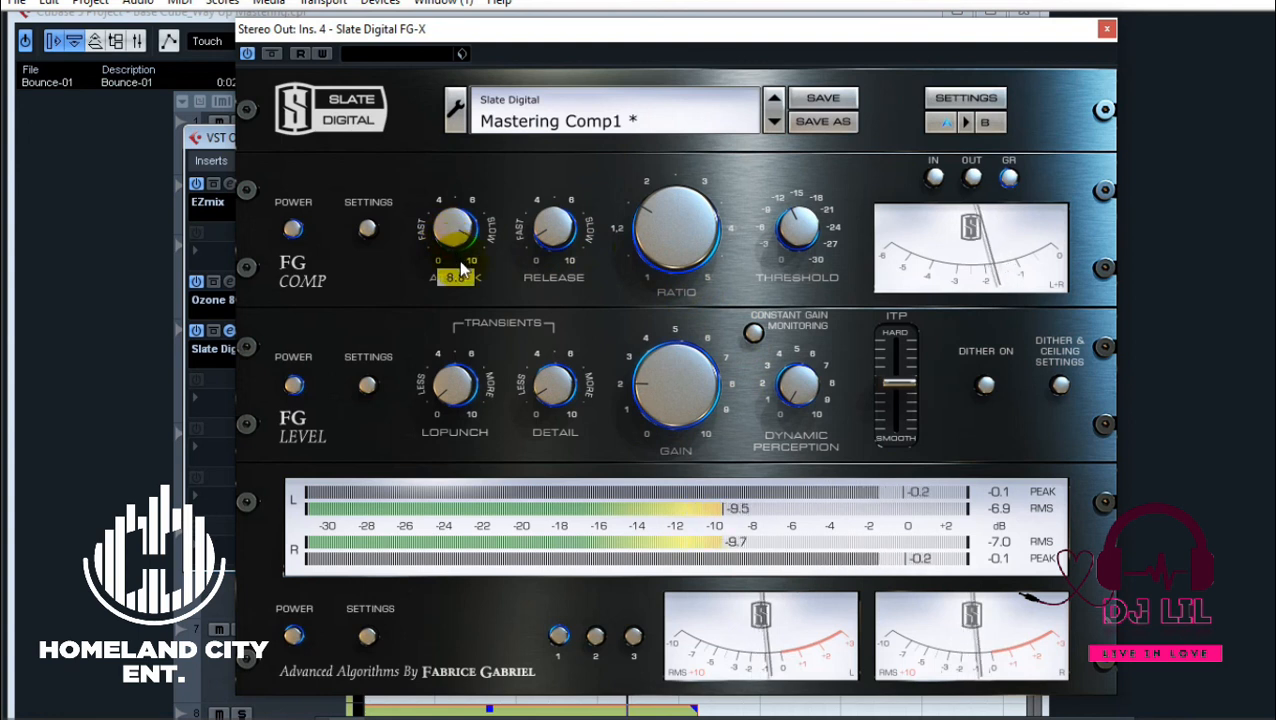
{"action": "mouse_move", "coordinate": [570, 258]}
{"action": "left_click_drag", "start_coordinate": [570, 262], "coordinate": [555, 221]}
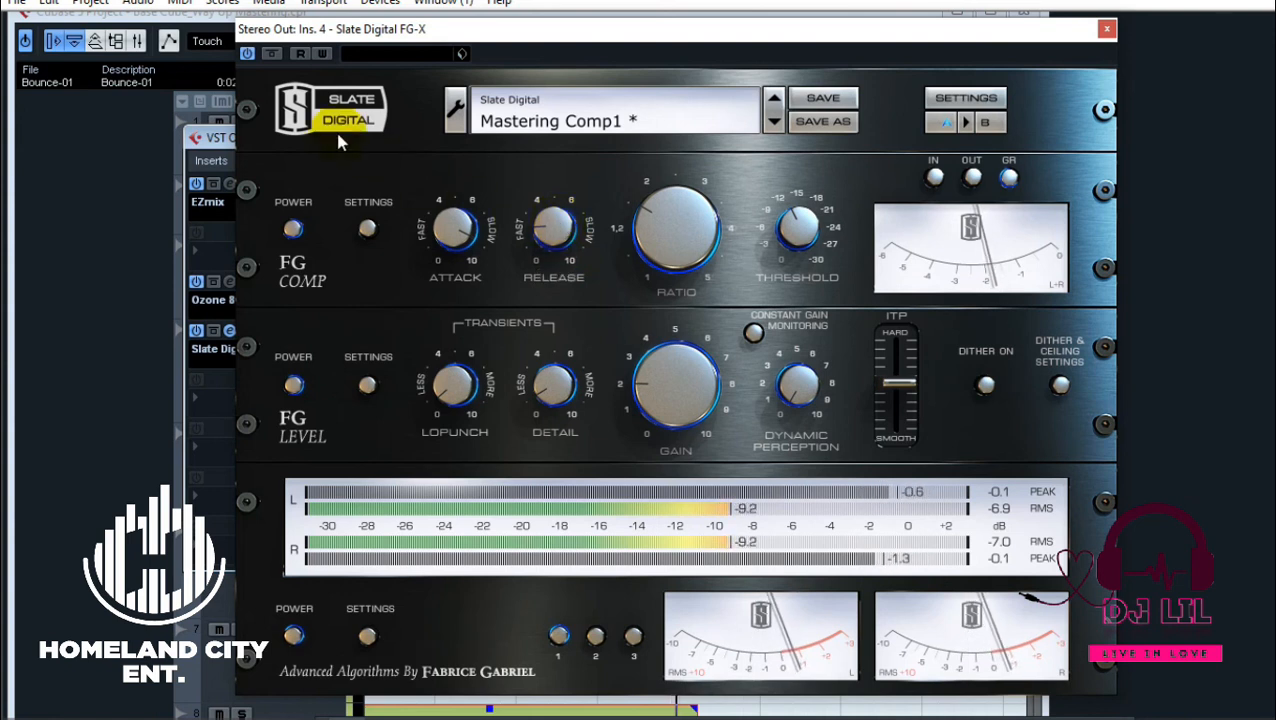
{"action": "left_click", "coordinate": [252, 60]}
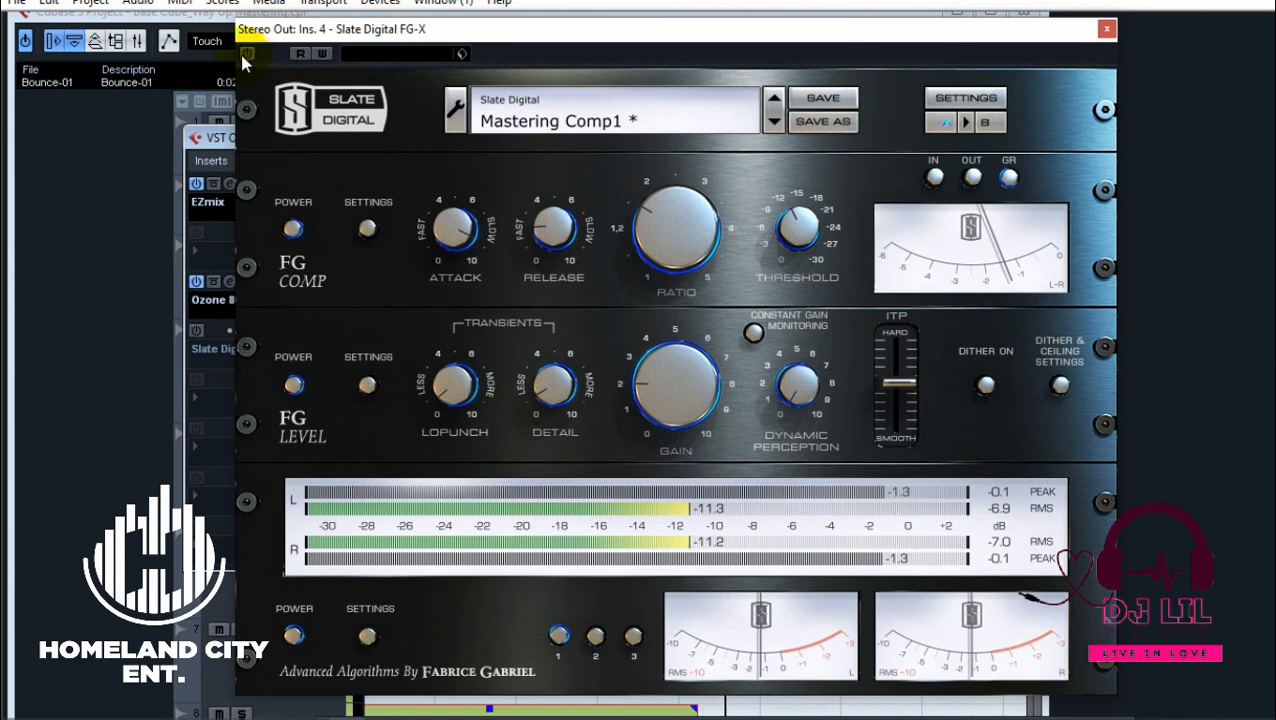
{"action": "left_click", "coordinate": [241, 54]}
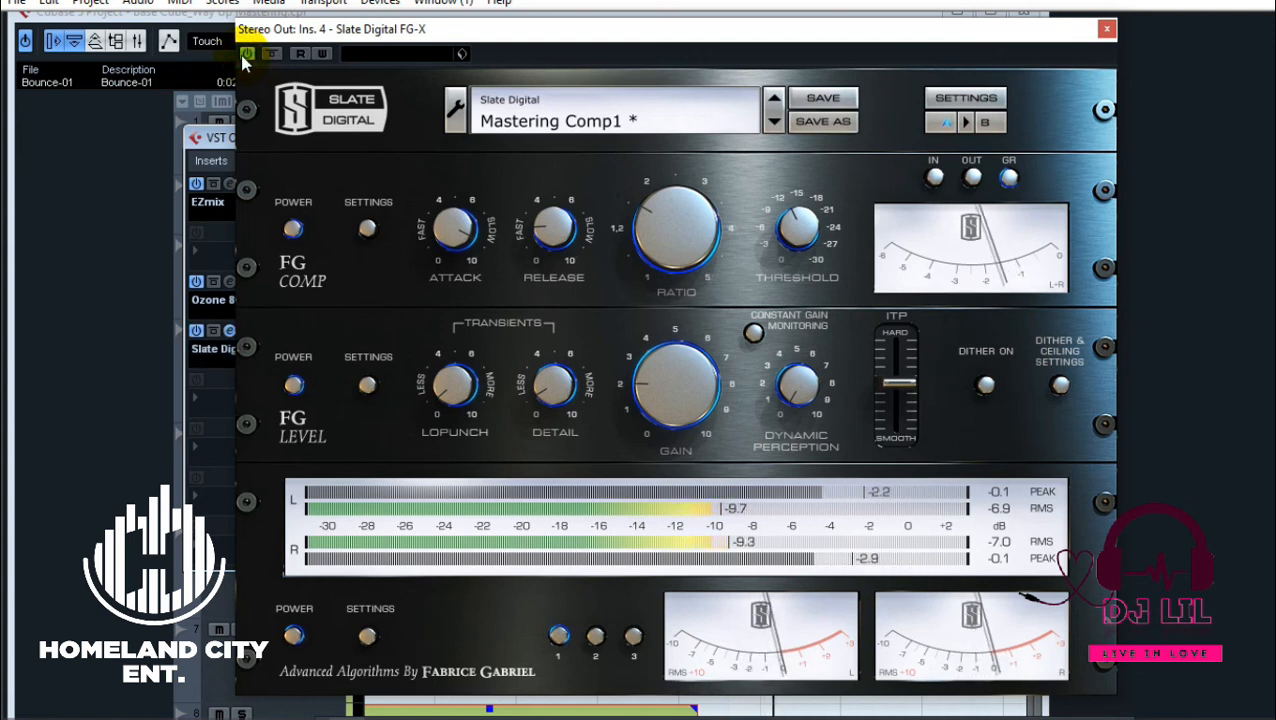
- Open the Mixer and move its window higher so the channel strips and Stereo Out fader are in view
{"action": "left_click", "coordinate": [379, 4]}
{"action": "left_click", "coordinate": [445, 108]}
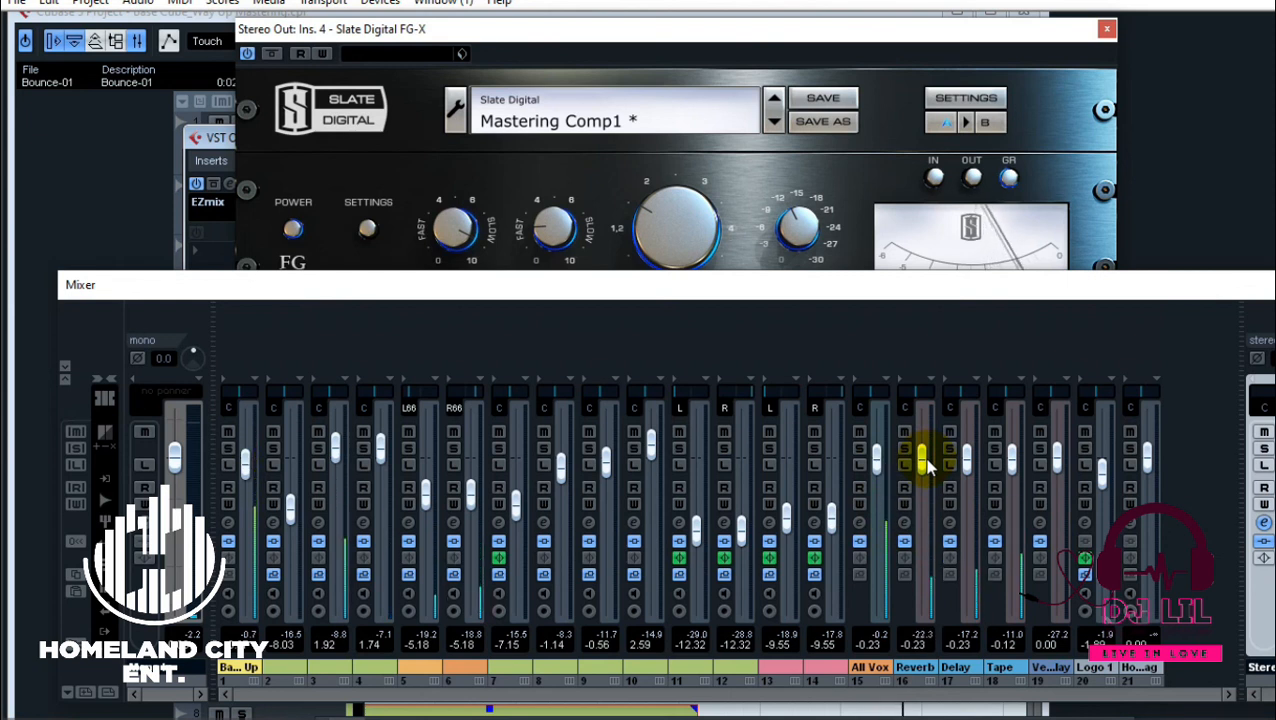
{"action": "left_click_drag", "start_coordinate": [894, 290], "coordinate": [870, 153]}
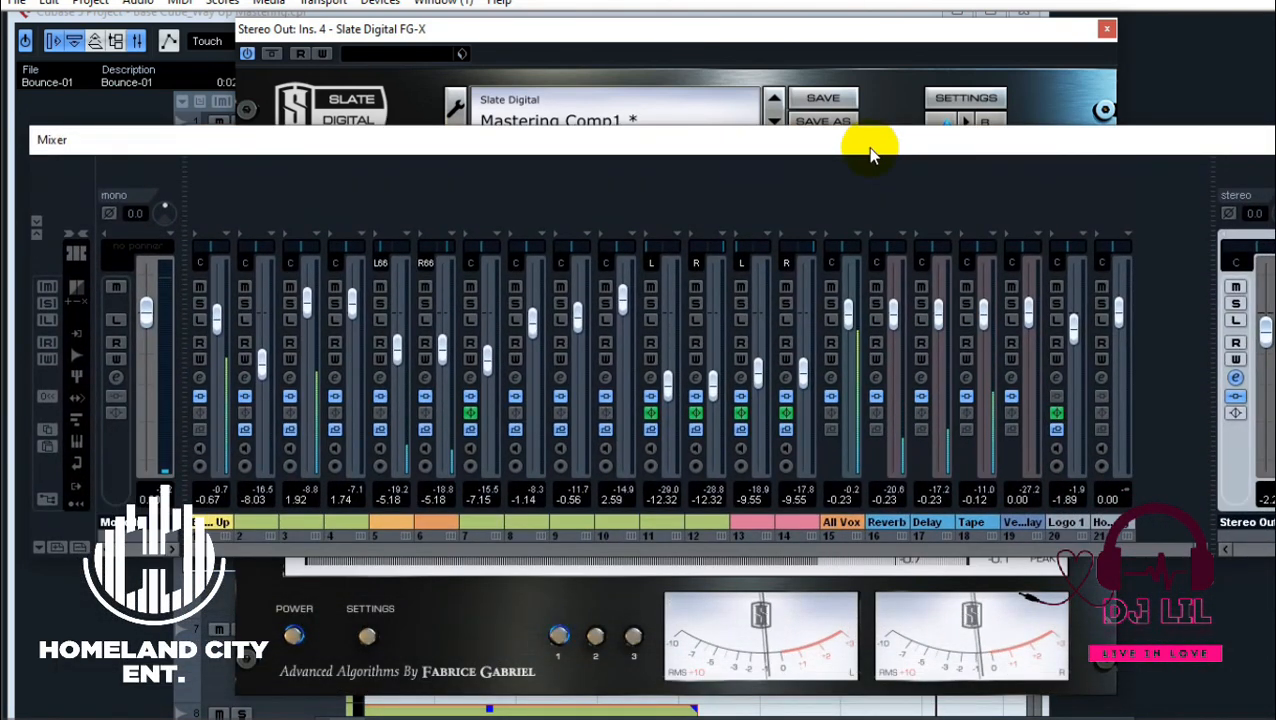